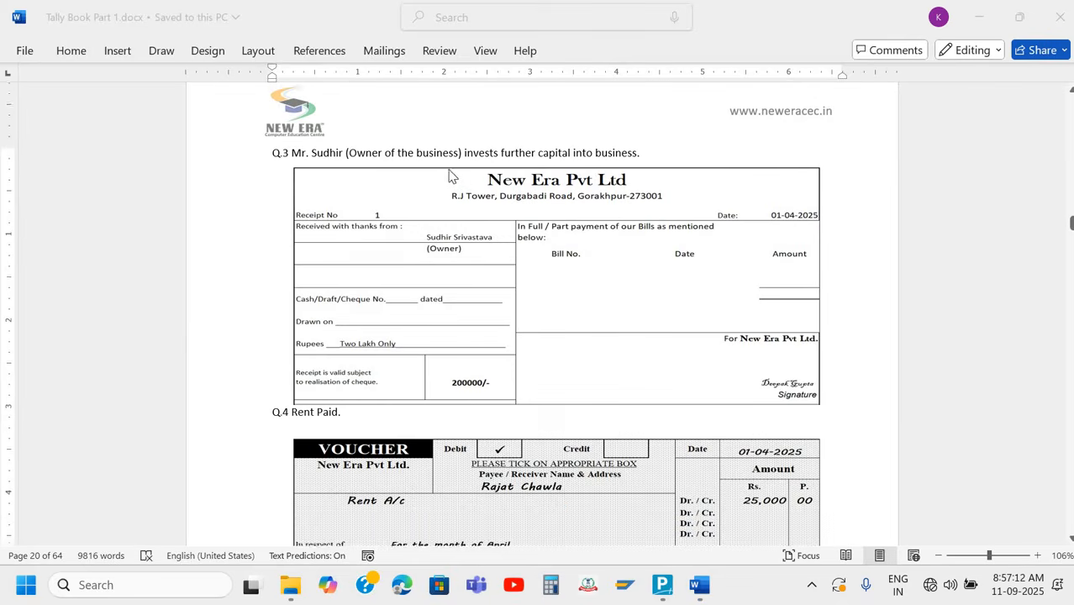
Review the exercise's receipts, vouchers, cheques and solution notes in Tally Book Part 1.docx, ending at the Q.7 Union Bank withdrawal cheque
scroll(377, 256, "down", 3)
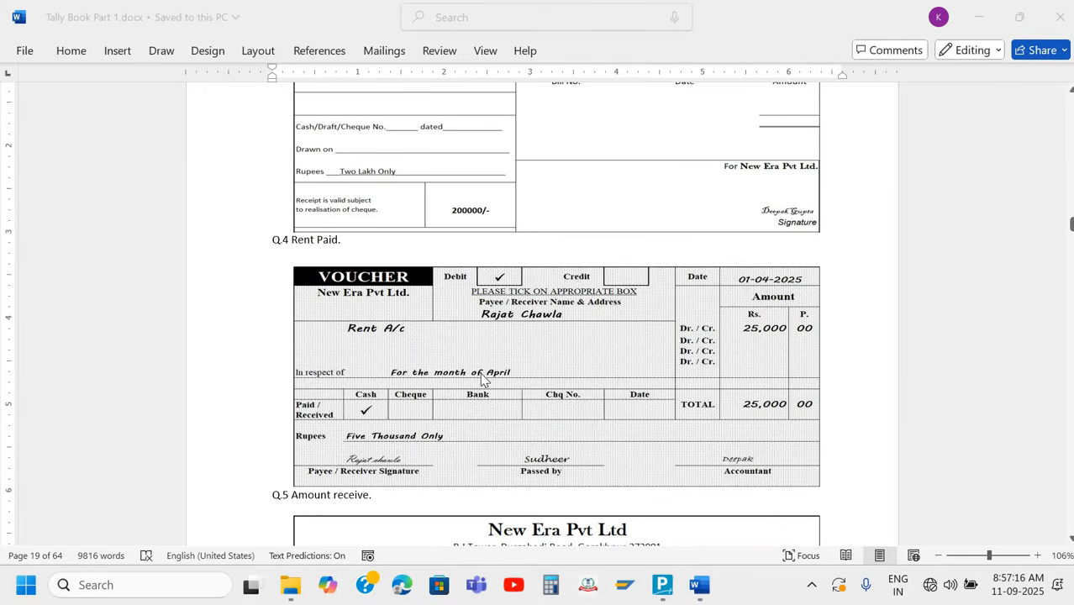
scroll(482, 380, "down", 5)
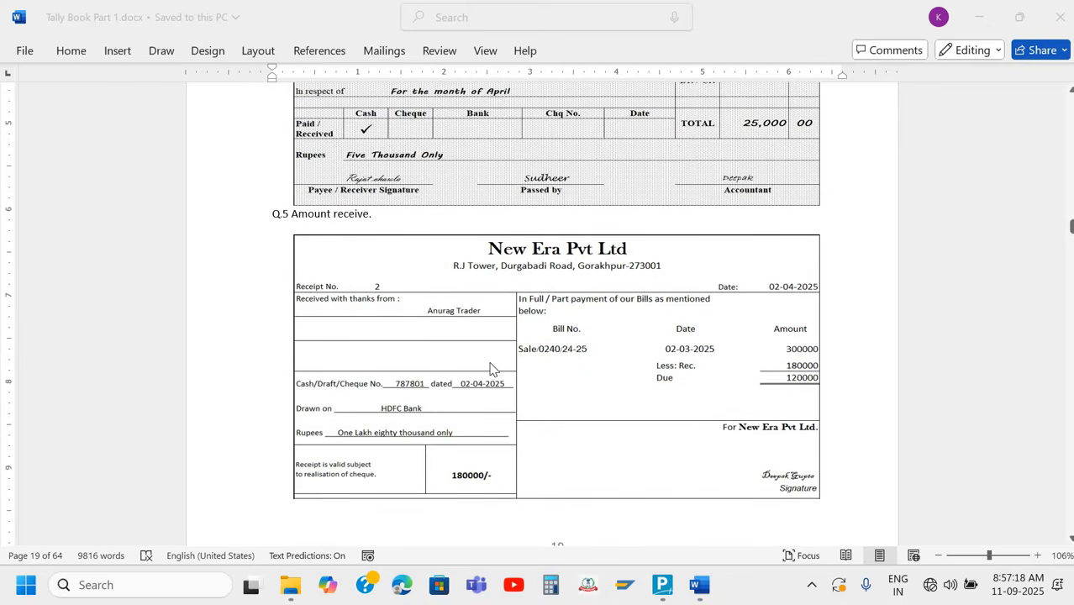
scroll(492, 368, "down", 10)
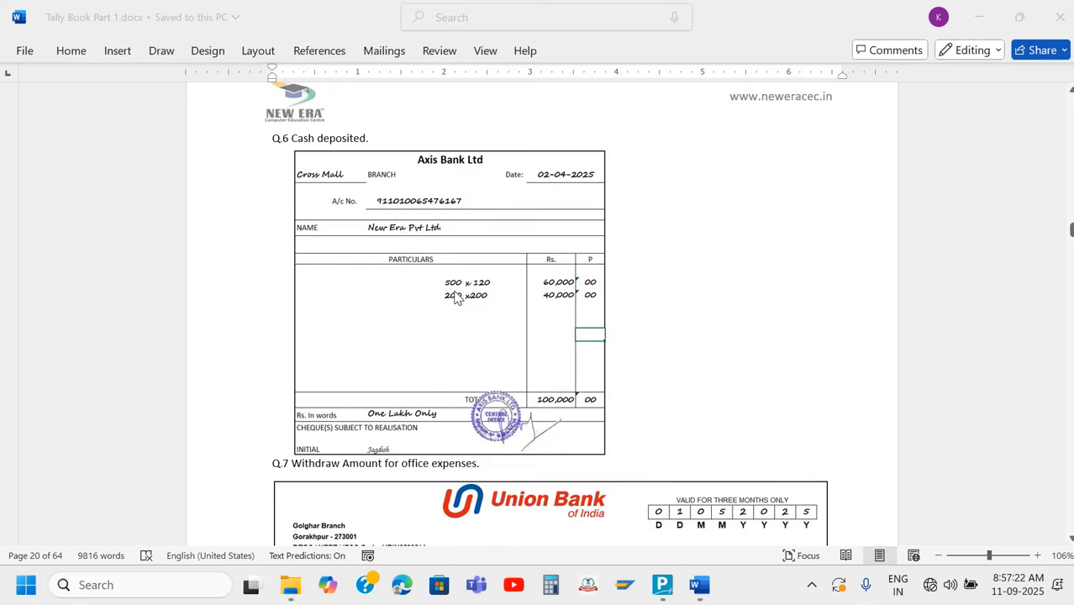
scroll(454, 299, "down", 6)
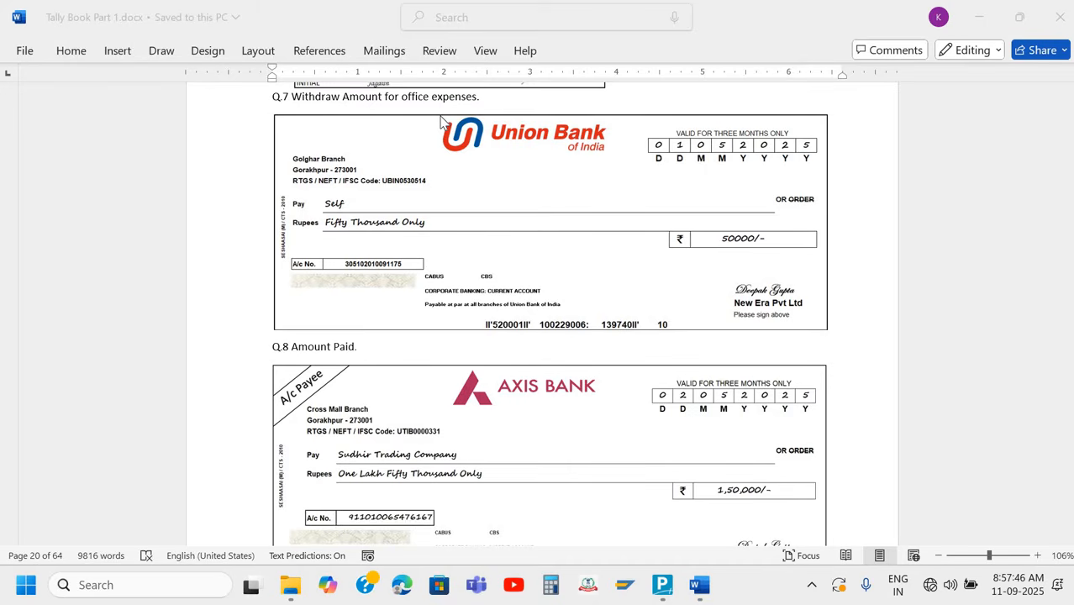
scroll(441, 120, "up", 20)
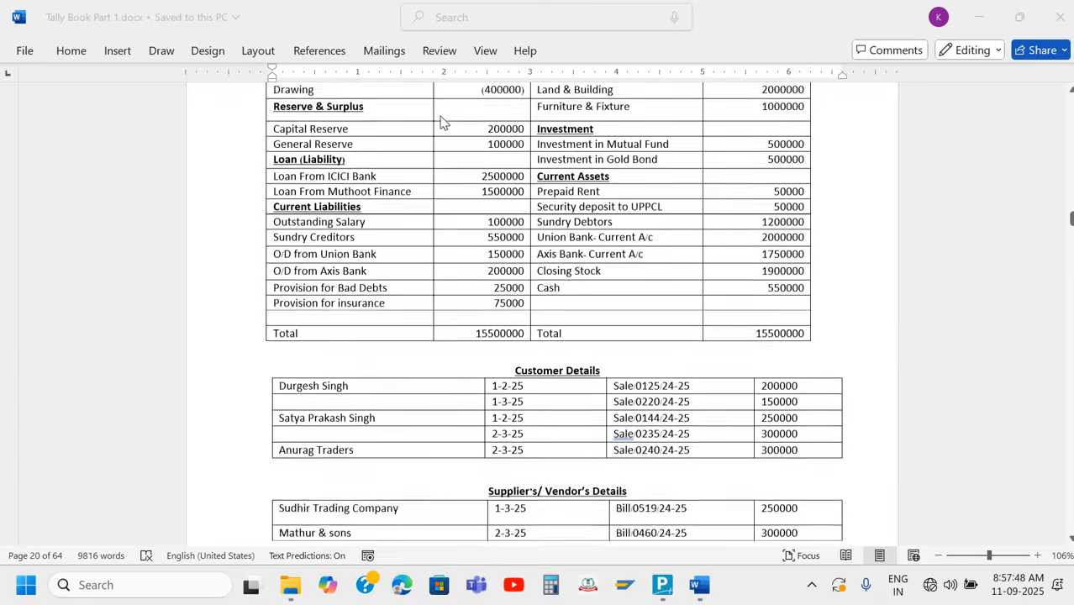
scroll(444, 122, "down", 15)
scroll(313, 206, "up", 10)
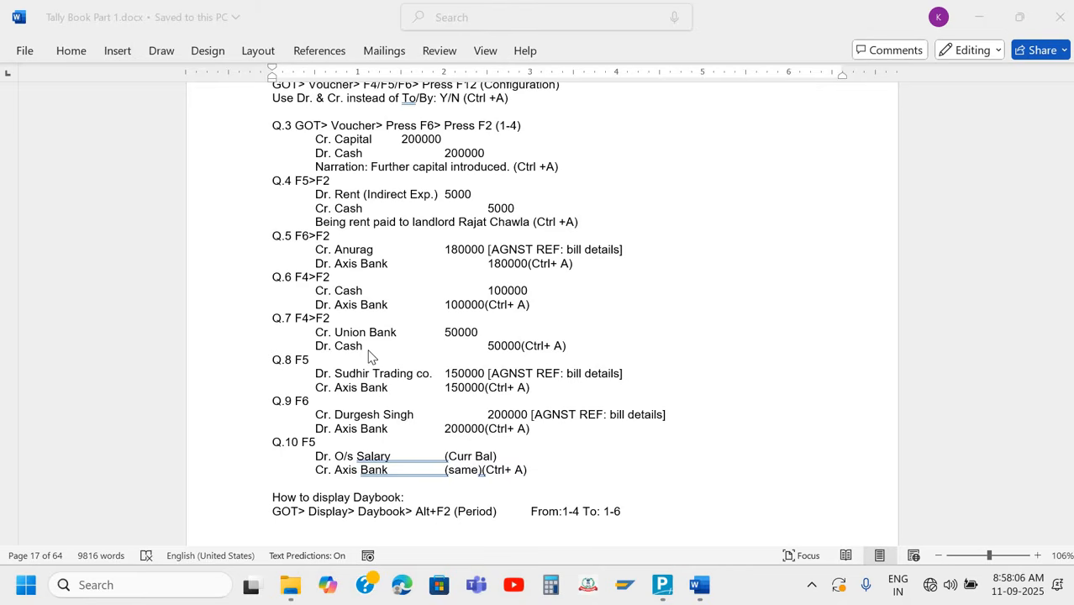
scroll(367, 357, "down", 20)
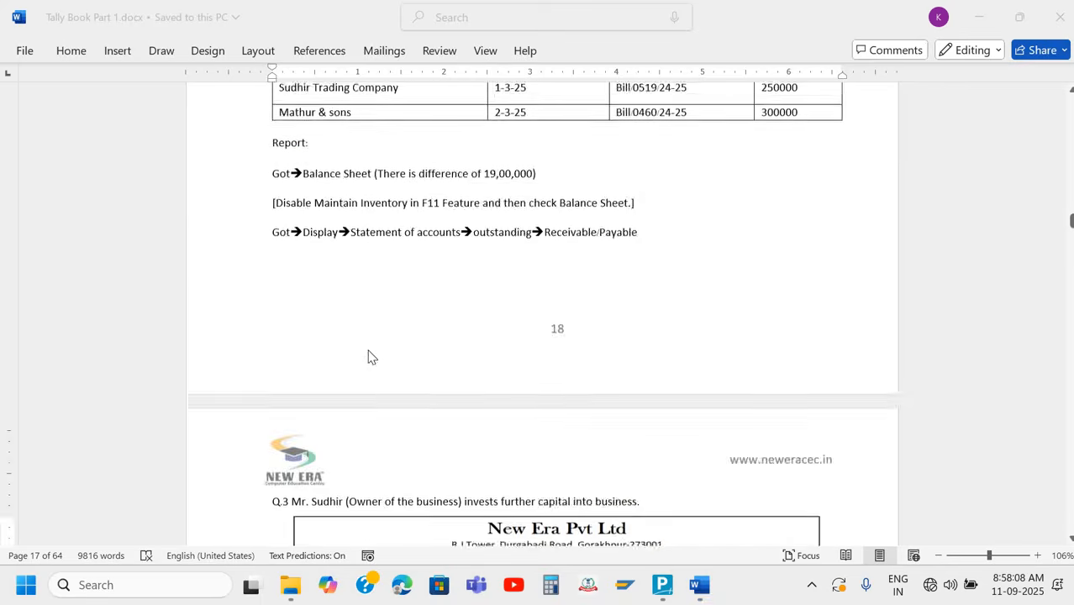
scroll(368, 356, "down", 12)
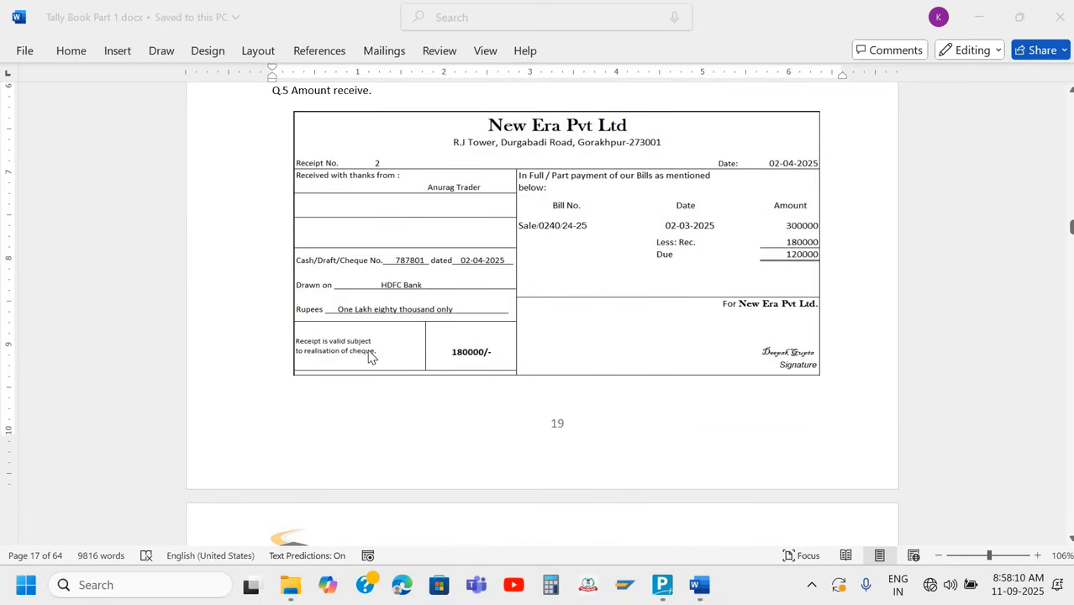
scroll(371, 356, "down", 15)
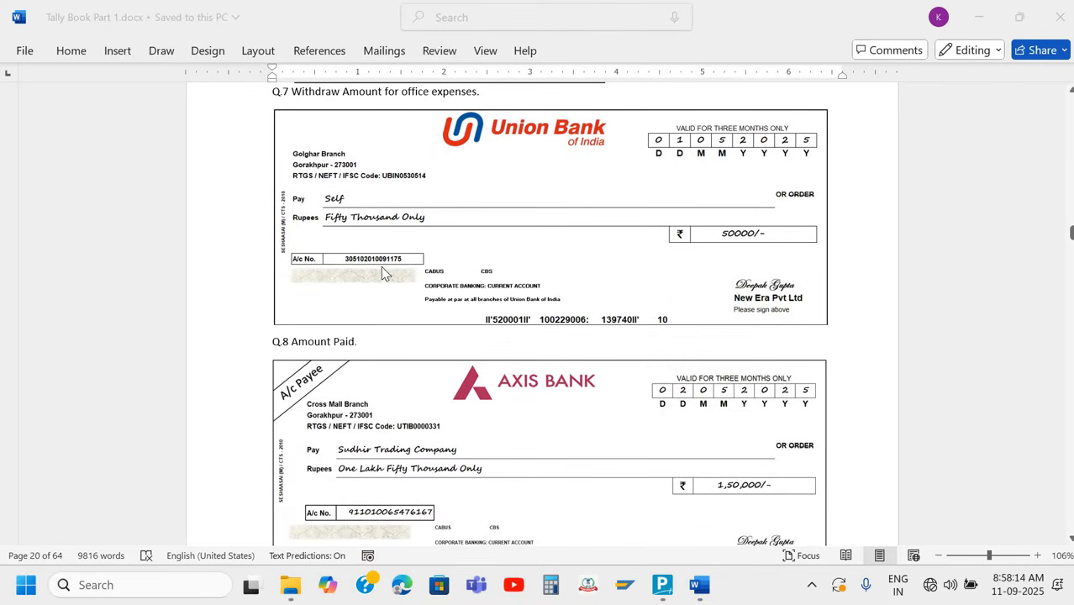
left_click(426, 179)
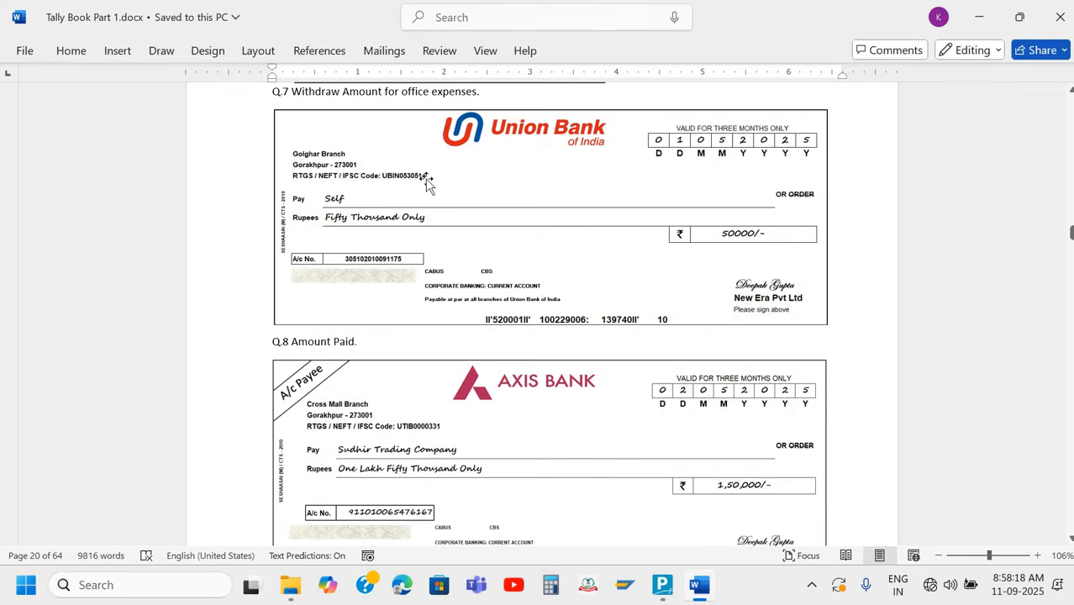
Switch to TallyPrime, return to the Gateway of Tally and open the Union Bank- Current A/c ledger for alteration
key("alt+Tab")
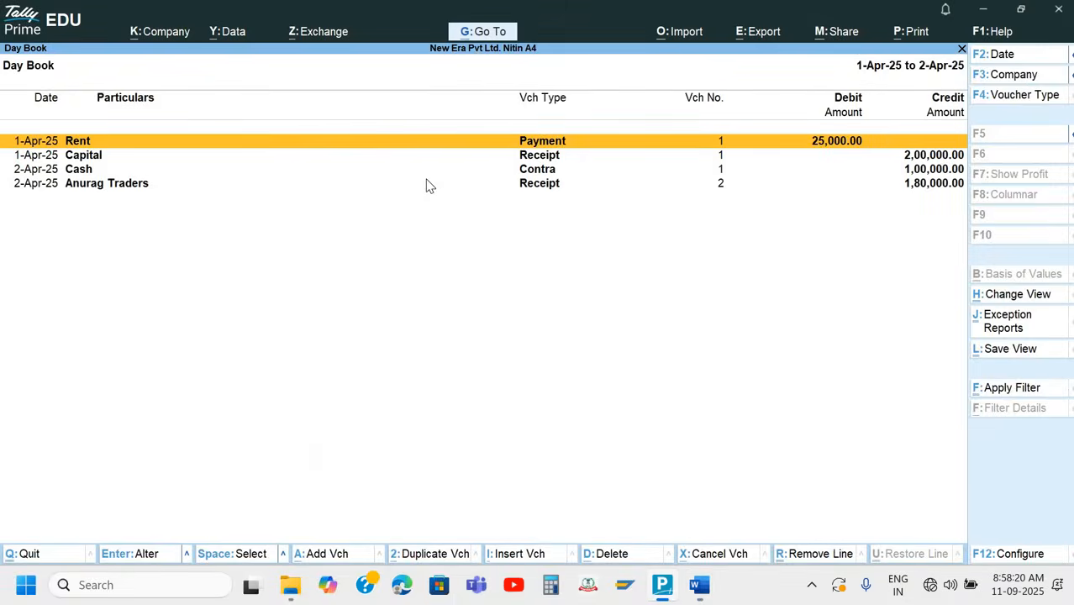
key("Escape")
key("Escape")
key("Escape")
key("Escape")
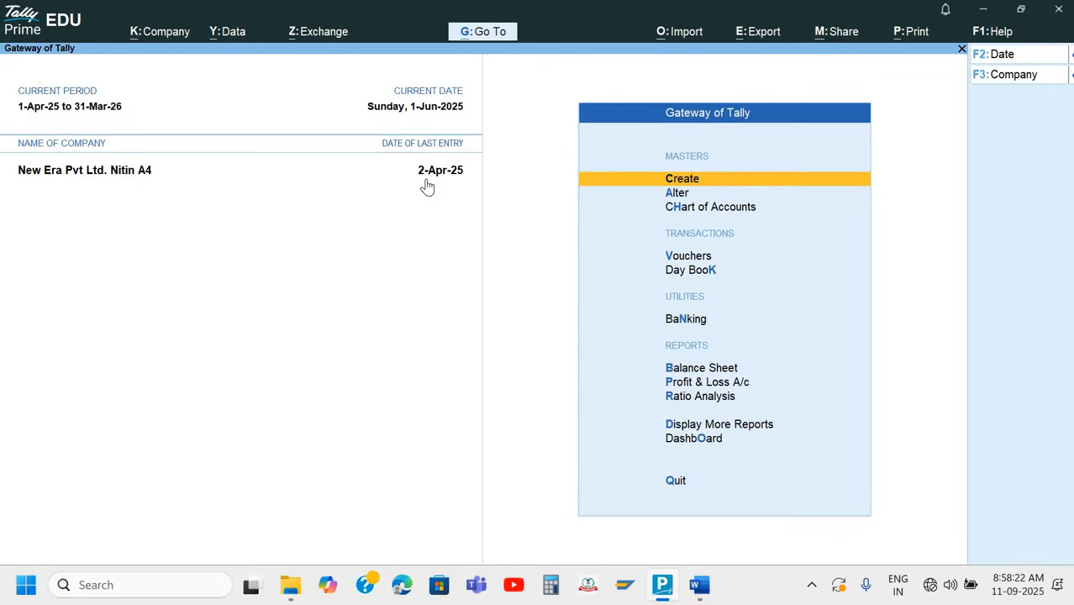
key("Down")
key("Return")
key("Return")
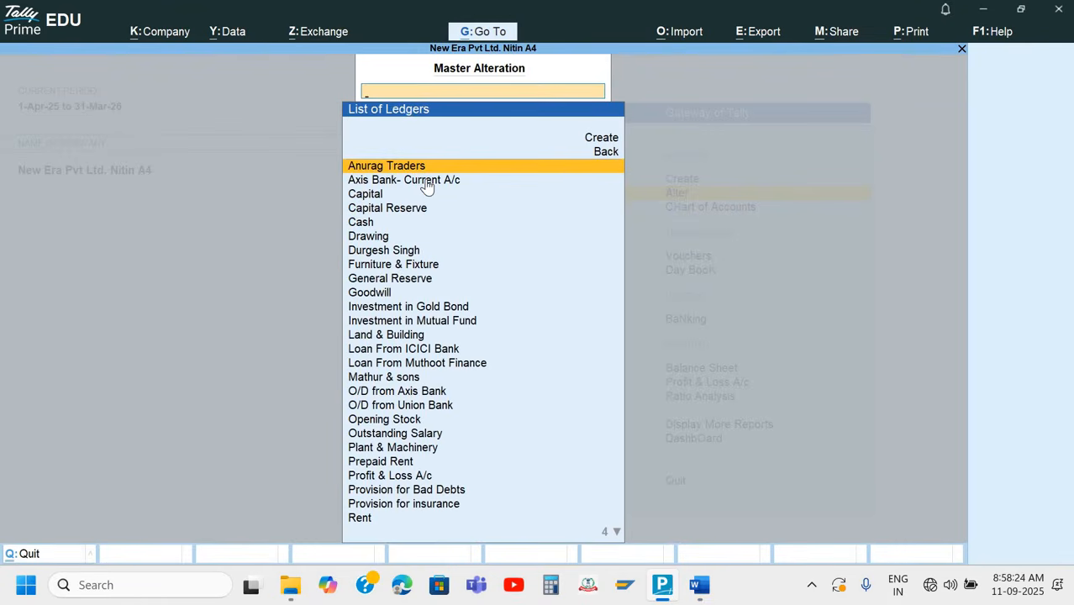
type("Un")
Go through the Union Bank ledger's bank and mailing details, set the bank name to Not Applicable, and close the alteration
key("Return")
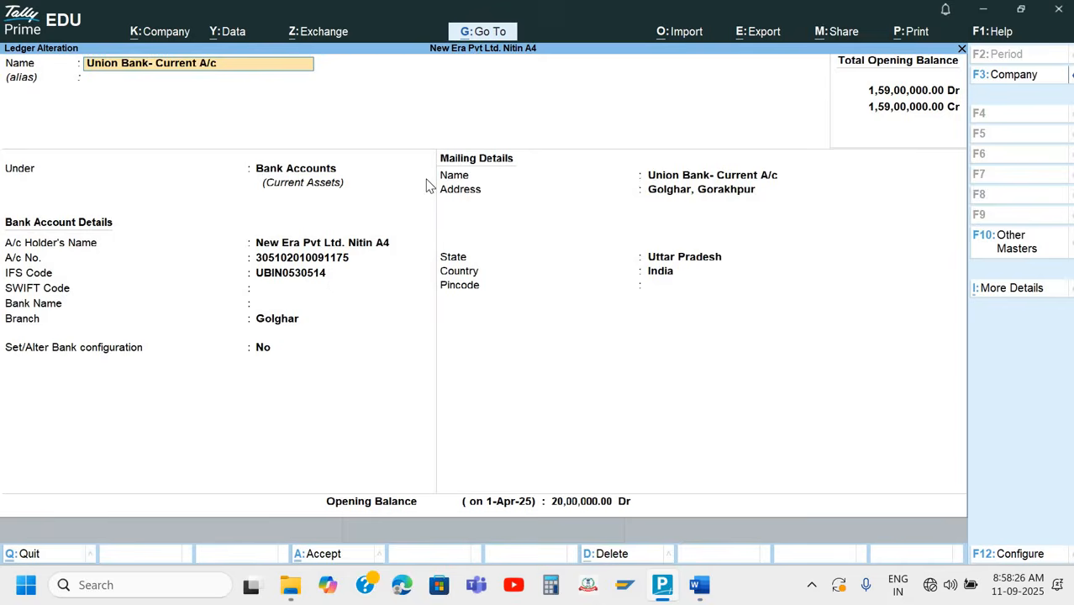
key("Return")
key("Return")
key("Return")
key("Return")
key("Return")
key("Return")
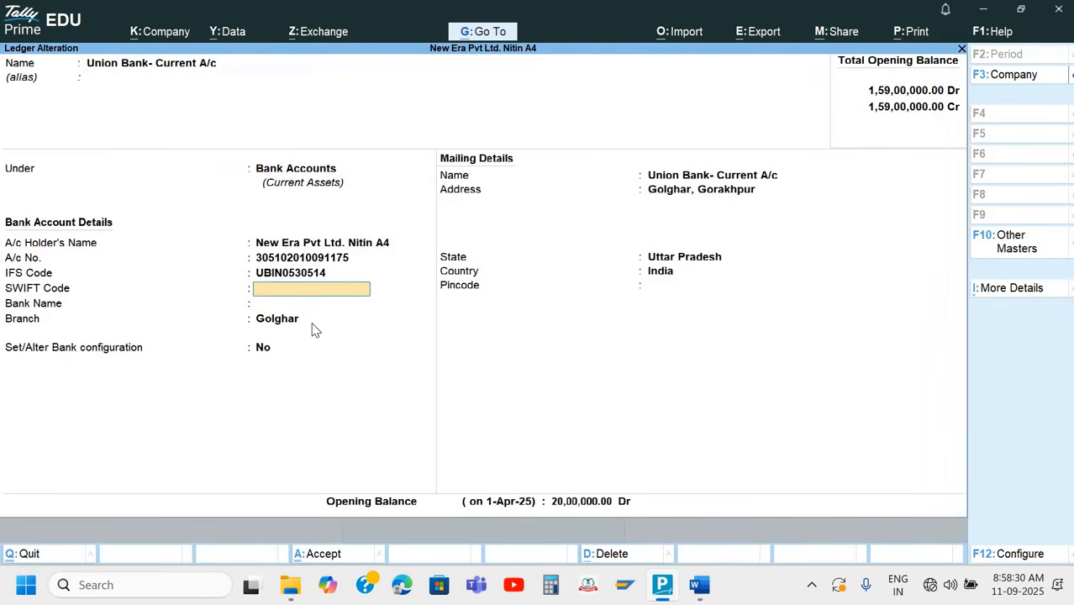
key("Return")
key("Return")
key("Return")
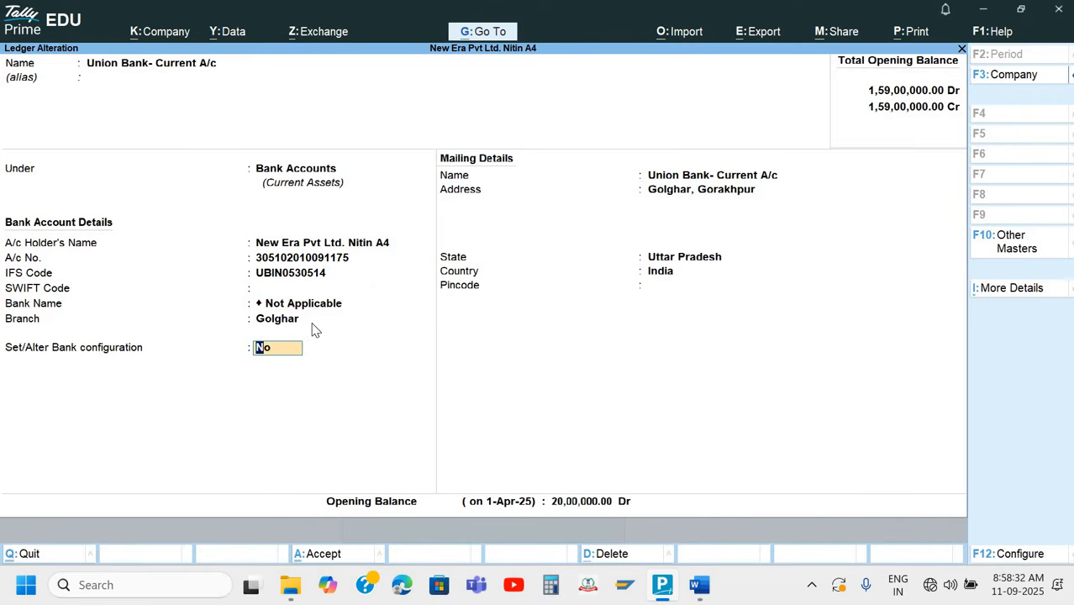
key("Return")
key("Return")
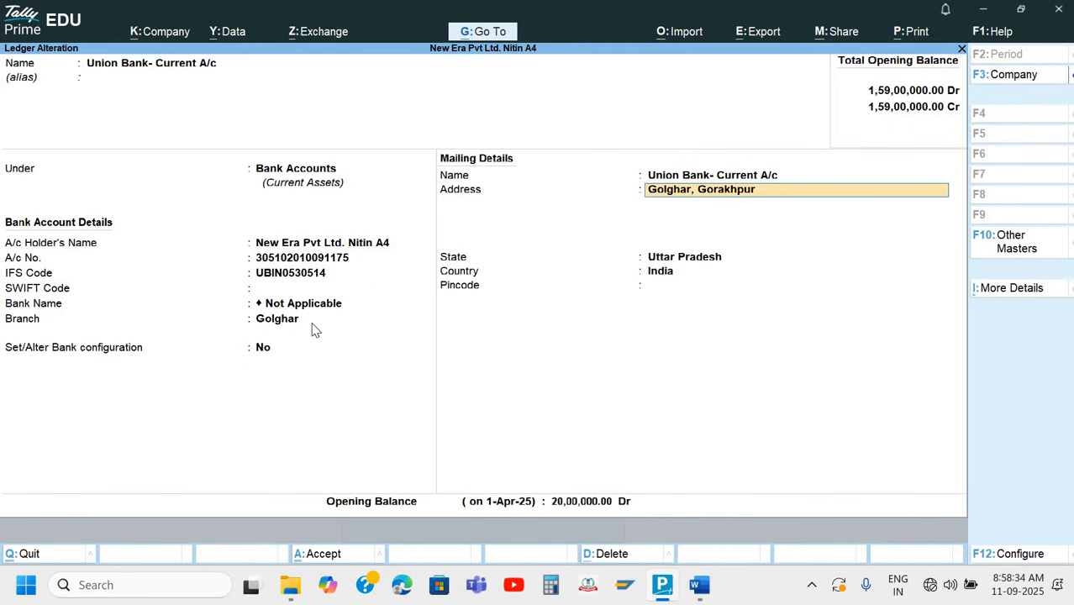
key("Return")
key("Return")
key("Return")
key("Return")
key("Return")
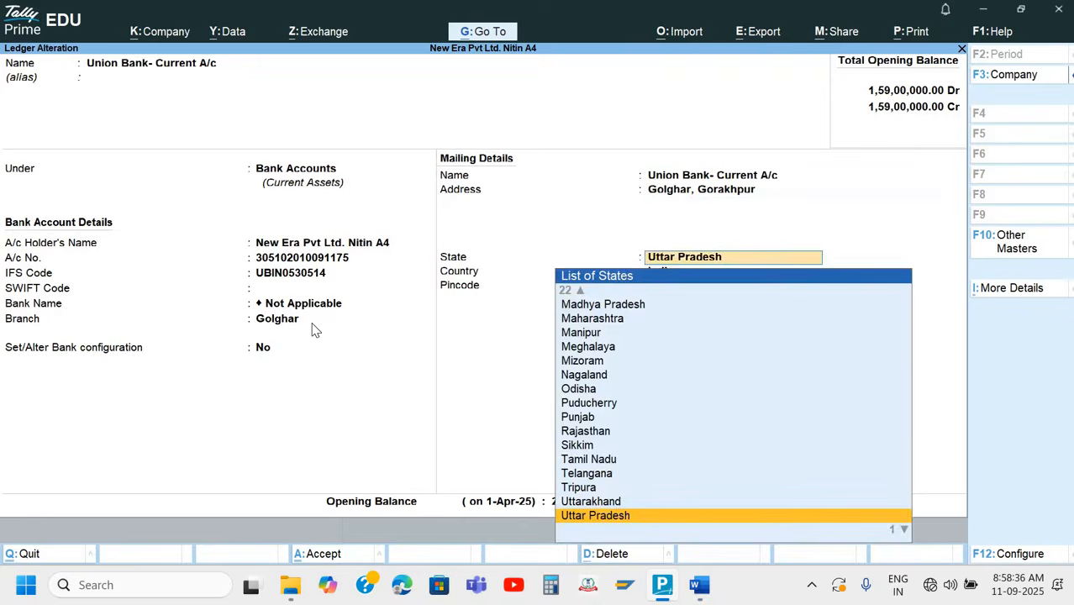
key("Return")
key("Return")
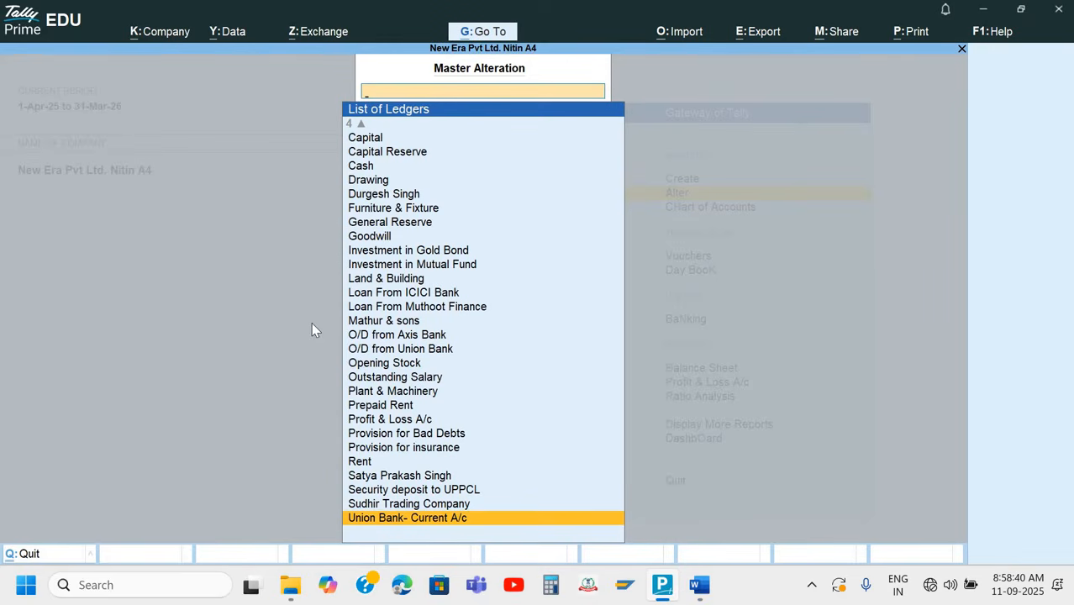
key("Escape")
key("Up")
Check the Q.7 cheque's date in Word and start a new voucher in TallyPrime dated 1-5-2025
key("alt+Tab")
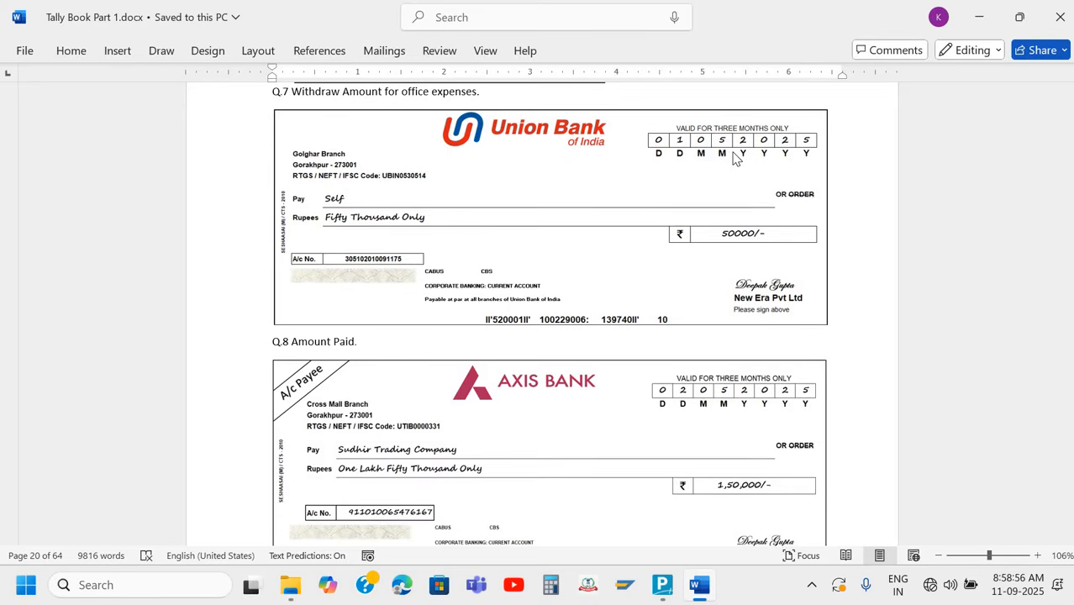
key("alt+Tab")
key("Down")
key("Down")
key("Down")
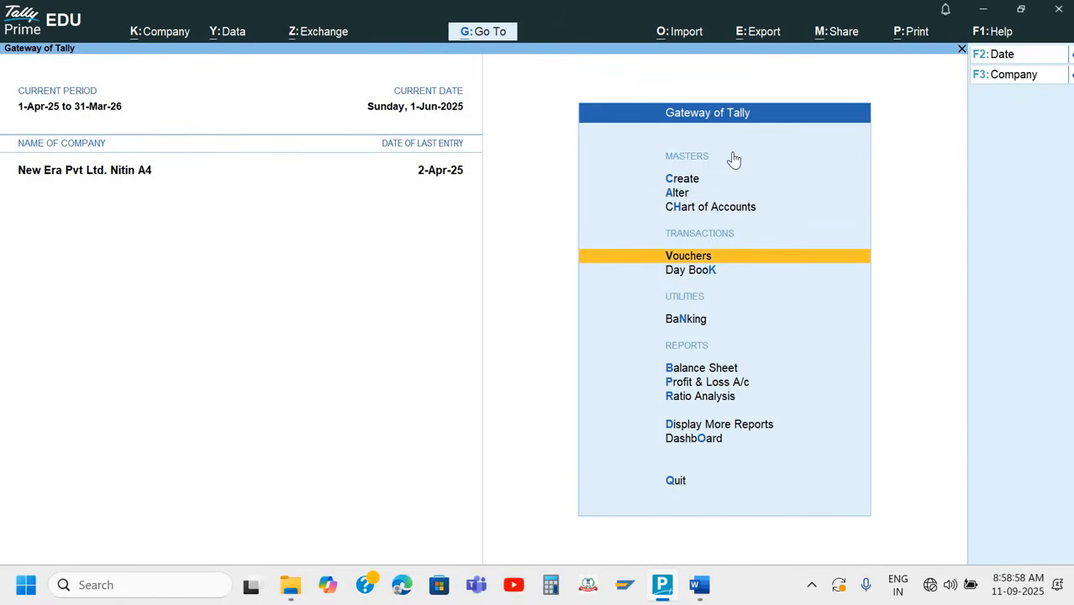
key("Return")
key("F2")
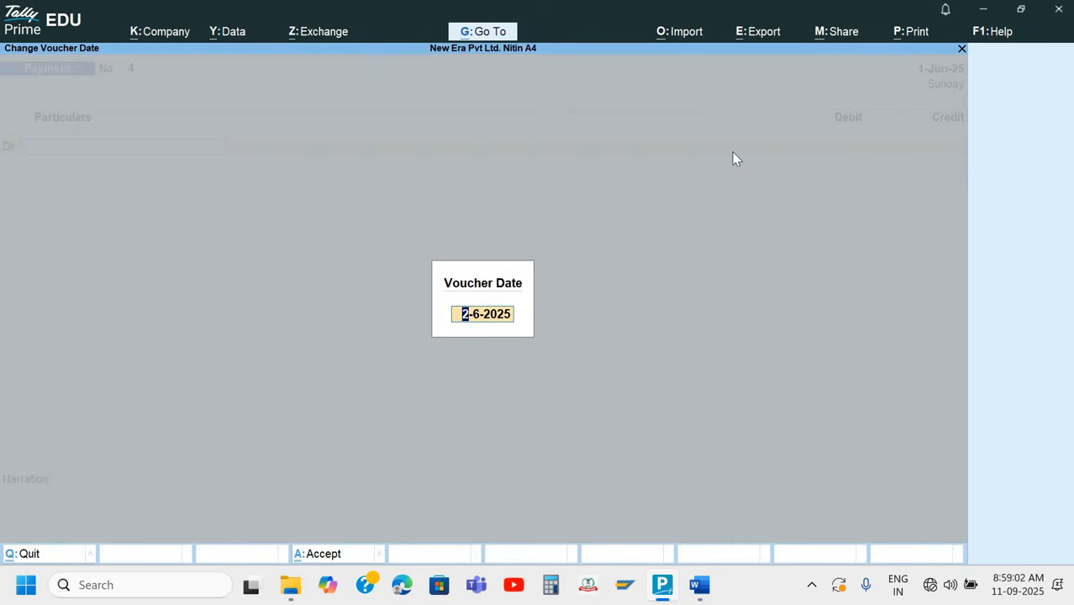
key("alt+Tab")
key("alt+Tab")
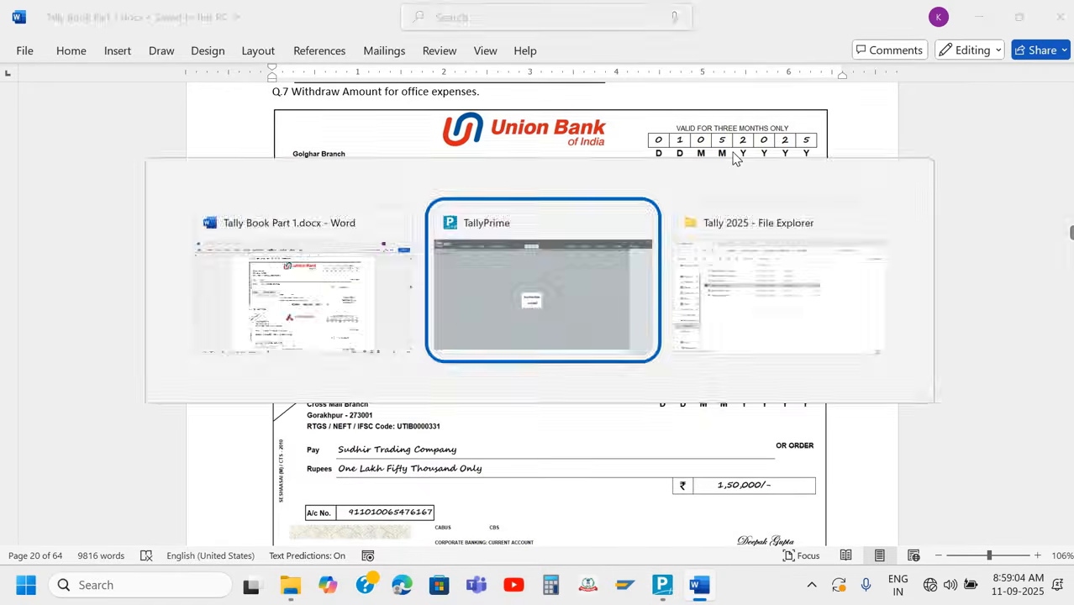
type("1-5")
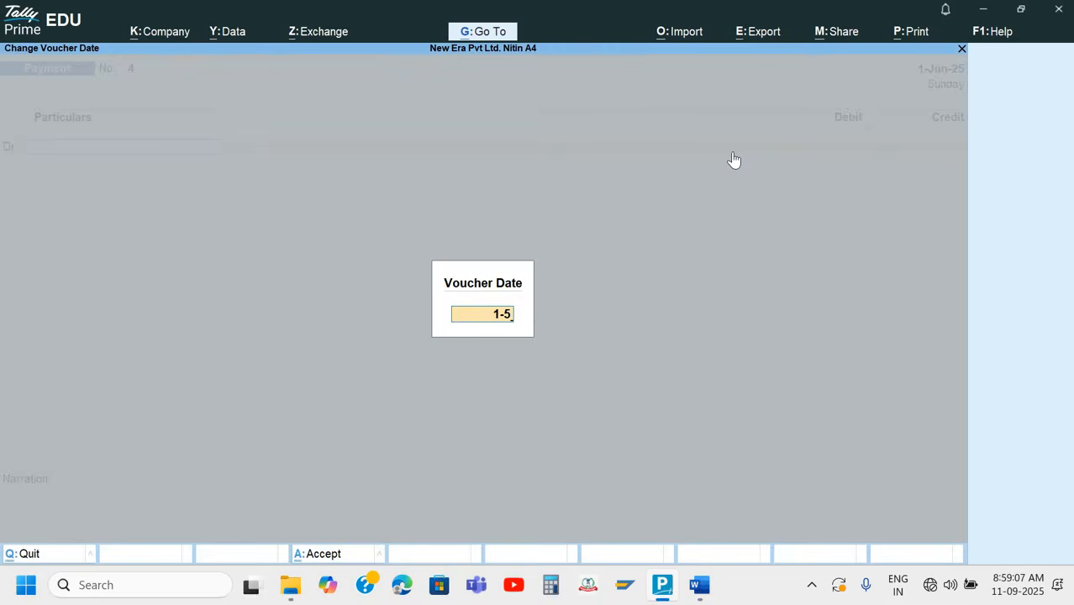
key("Return")
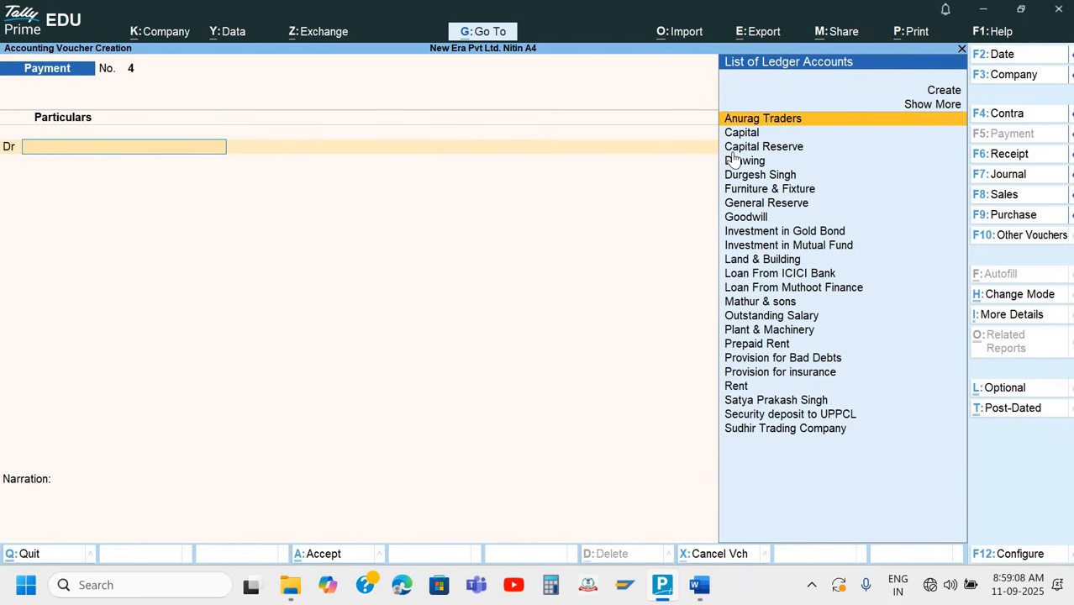
Check the Q.7 cheque again, change the voucher type to Contra and choose Union Bank- Current A/c as the credit ledger
key("alt+Tab")
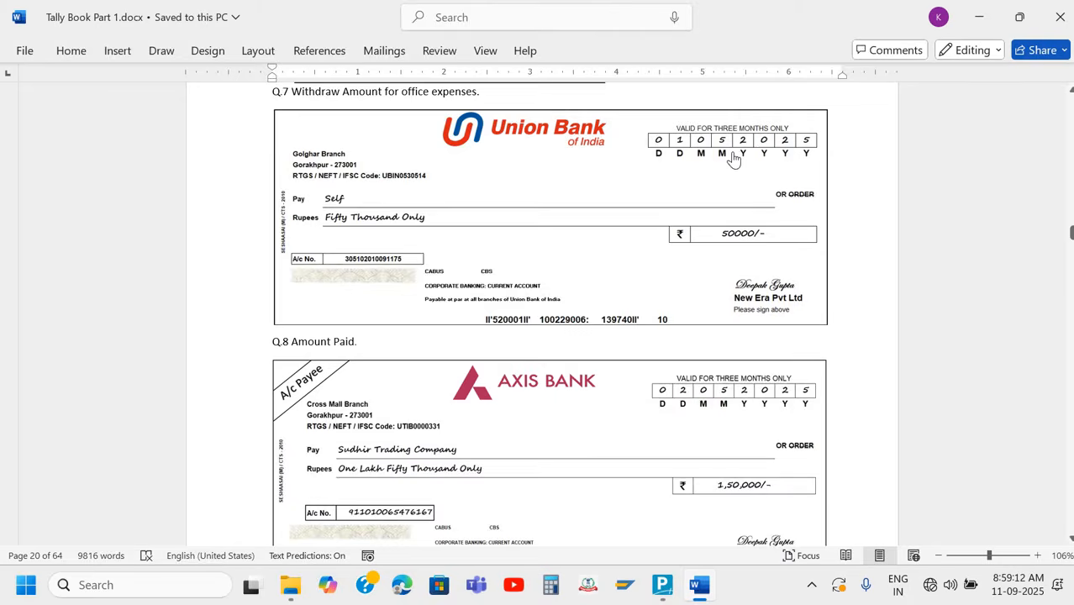
key("alt+Tab")
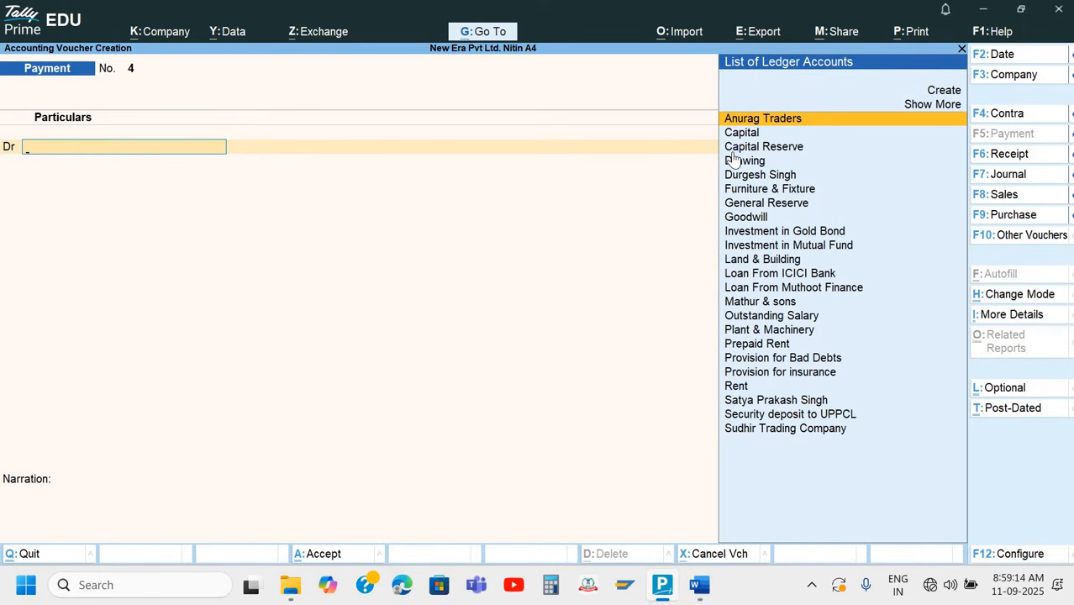
key("F4")
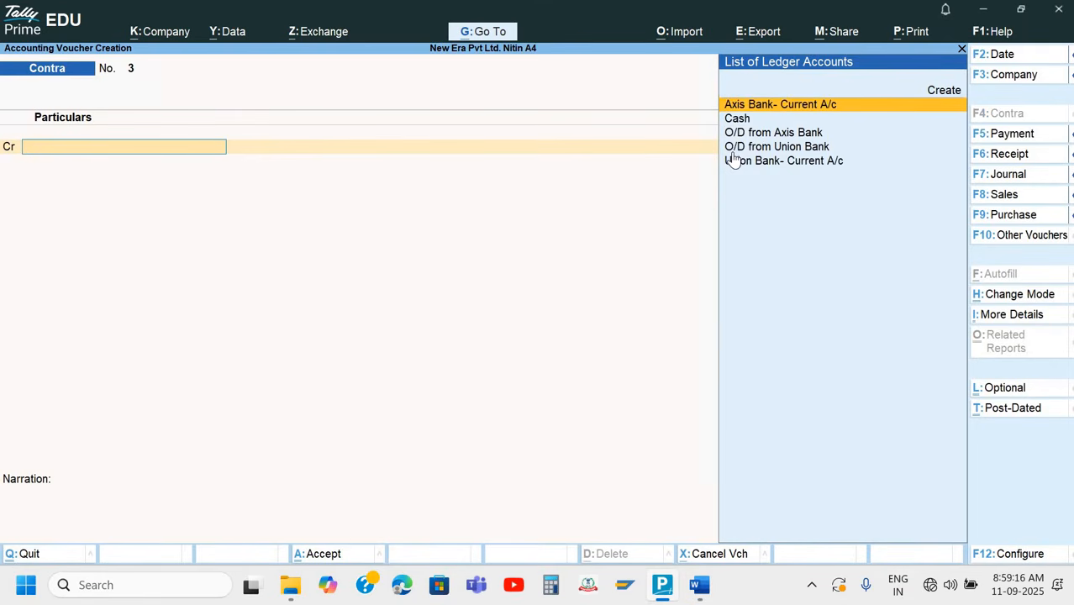
key("Down")
key("Down")
key("Down")
key("Down")
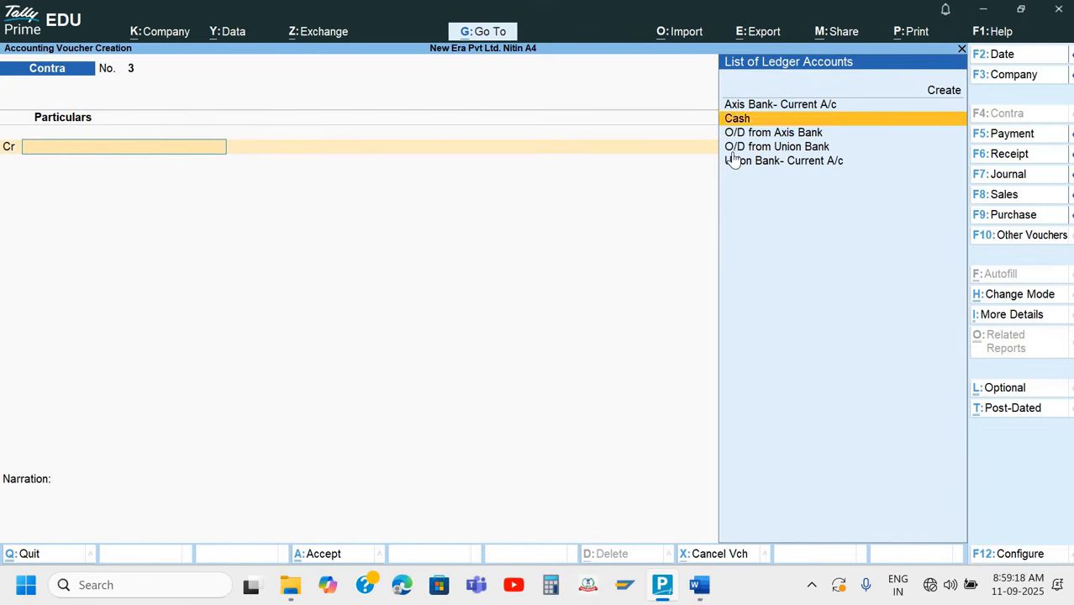
key("Return")
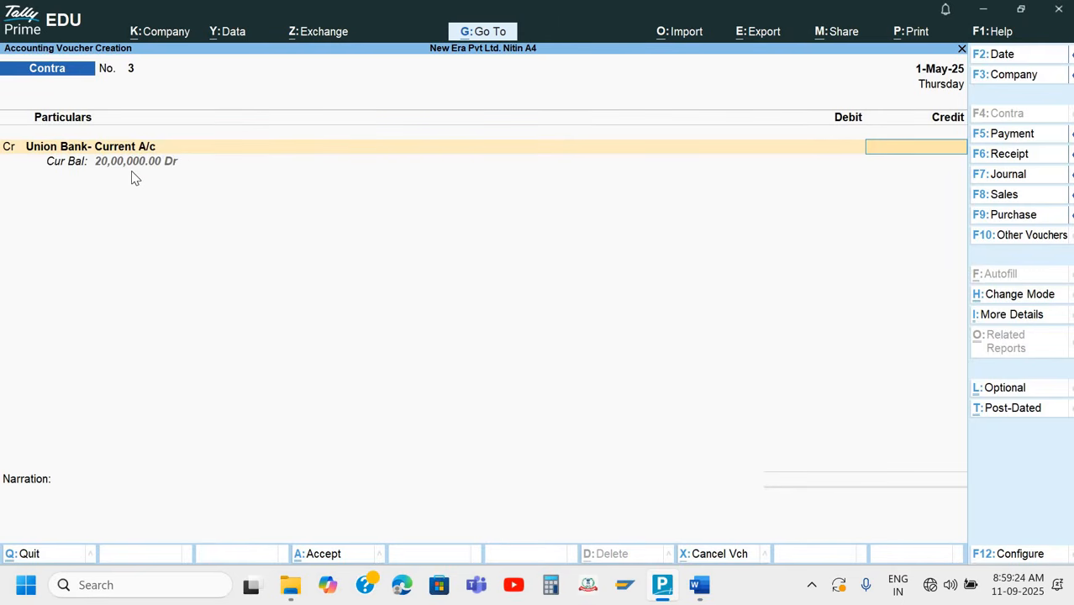
Check the withdrawal amount on the Q.7 cheque and enter 50000 as the Union Bank credit
key("alt+Tab")
key("alt+Tab")
type("50000")
key("Return")
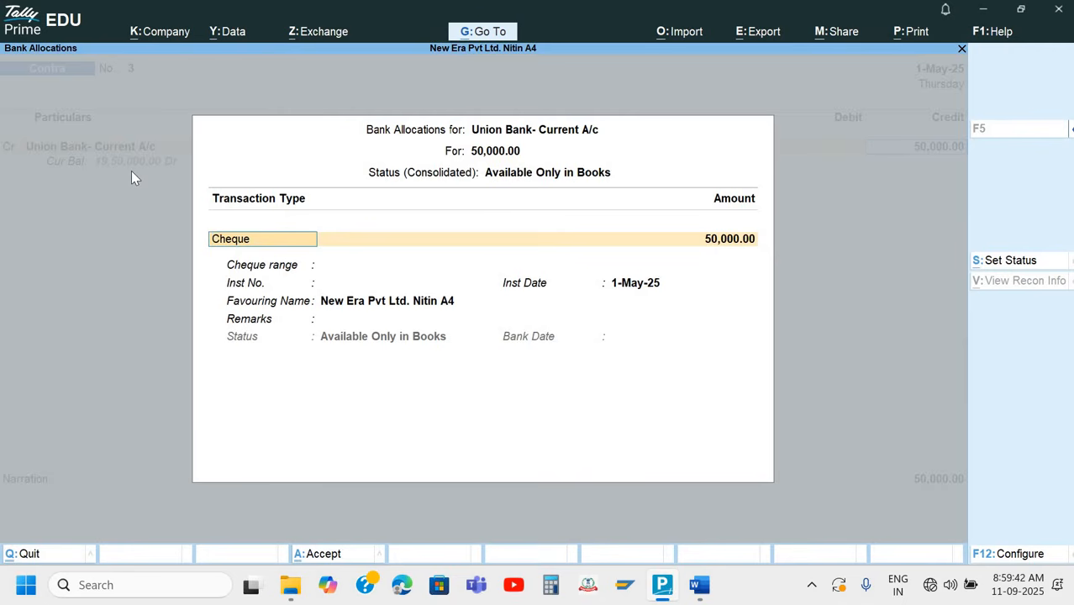
Keep the Union Bank allocation as a 50,000 cheque and enter instrument number 520001 from the Q.7 cheque, dated 1-May-25
key("Return")
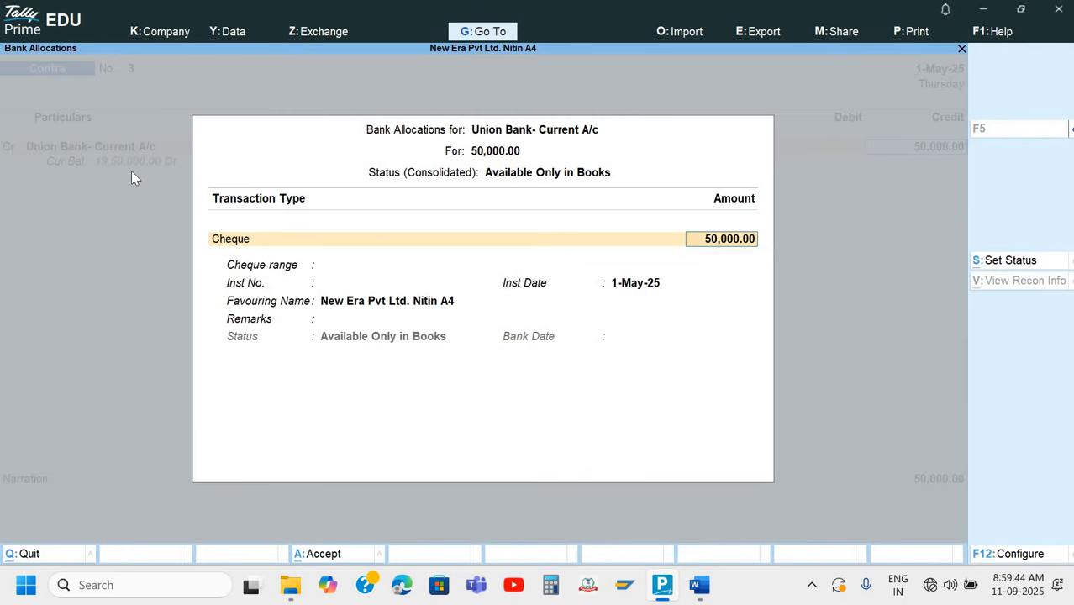
key("Return")
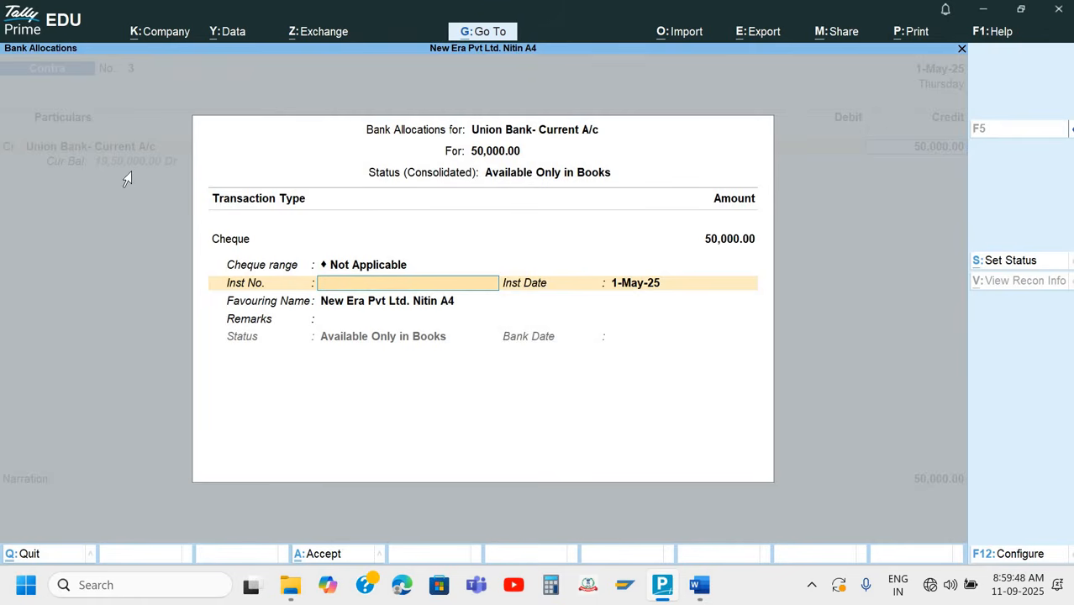
key("alt+Tab")
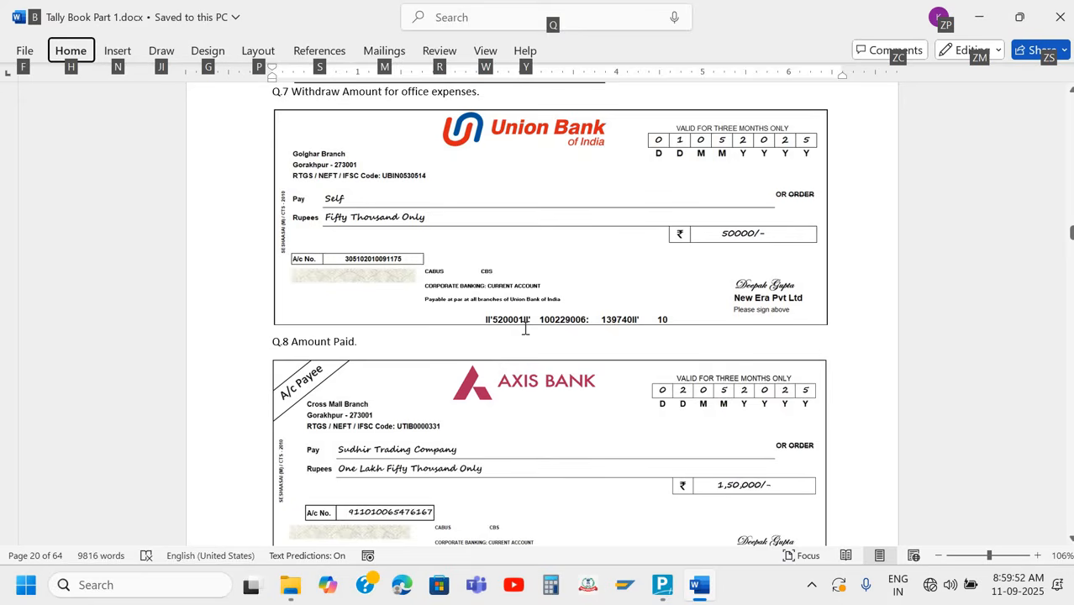
key("alt+Tab")
type("5")
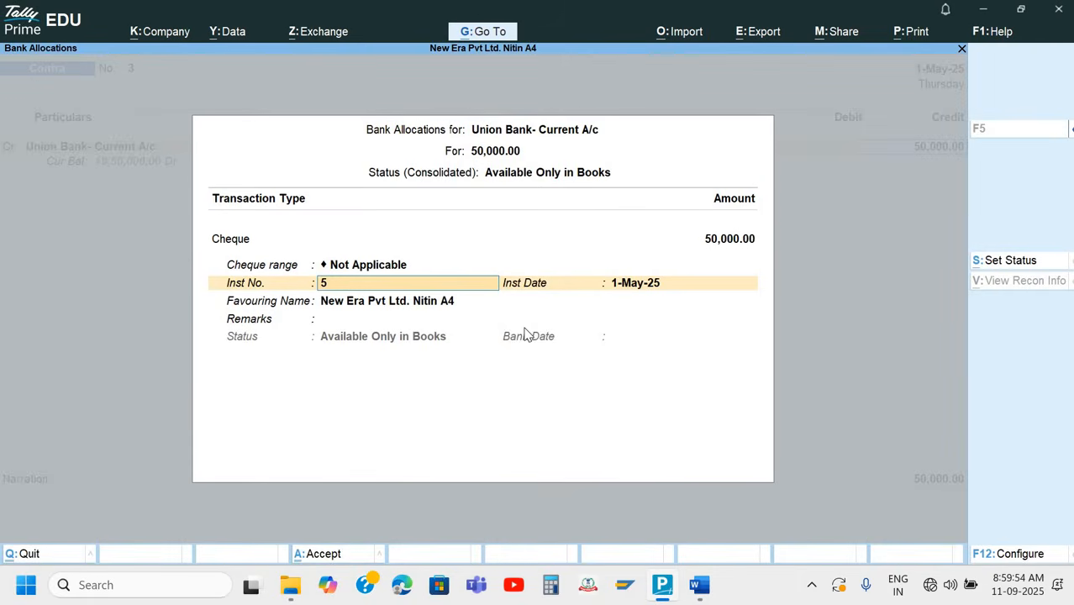
type("20001")
key("Return")
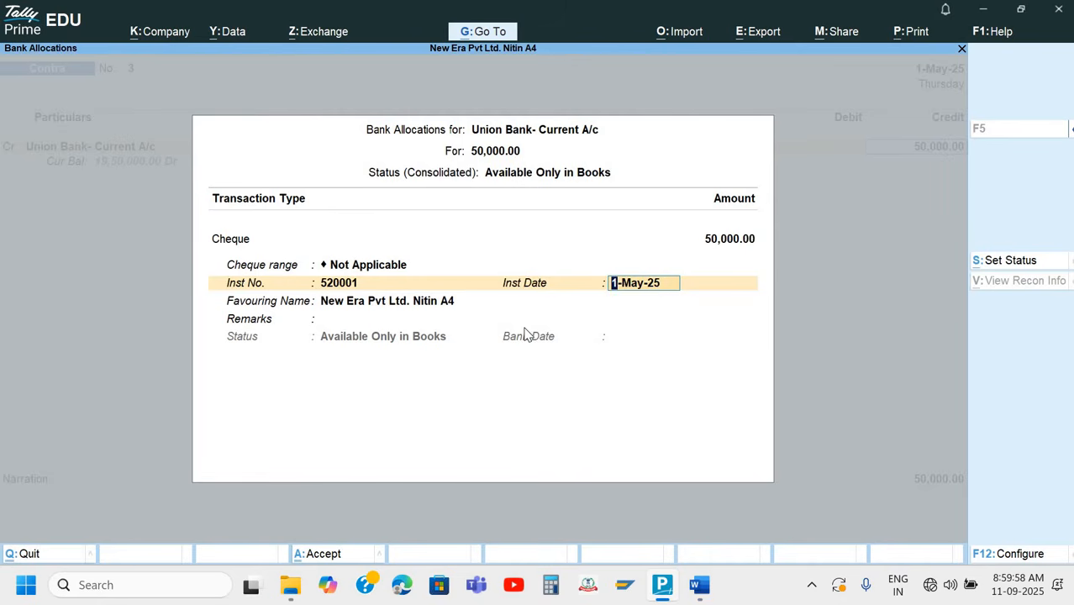
key("Return")
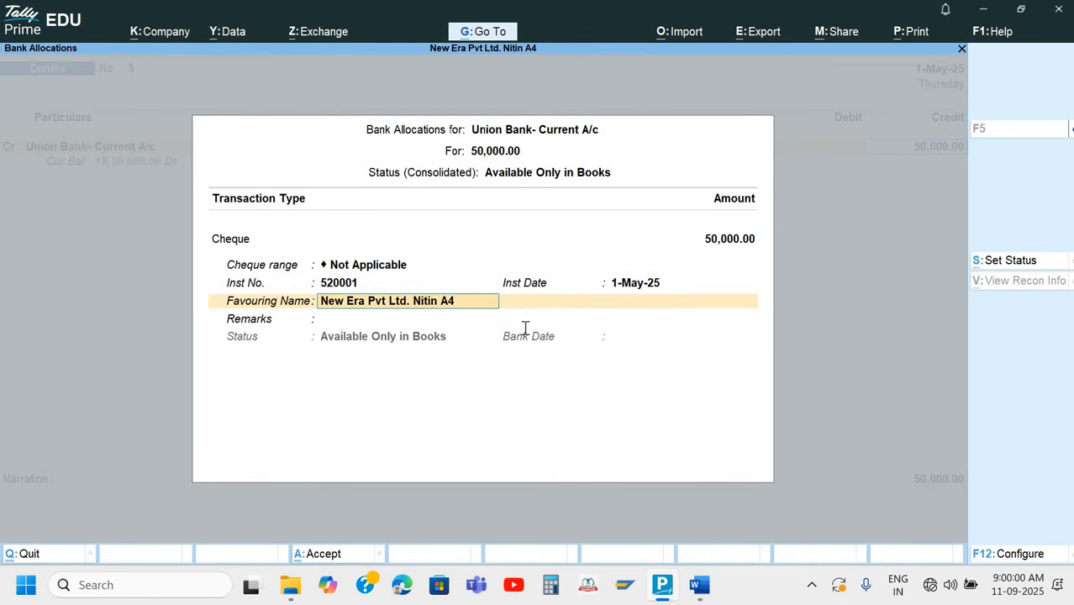
Check the payee on the Q.7 cheque, set the favouring name to Self and the remarks to office exp
key("alt+Tab")
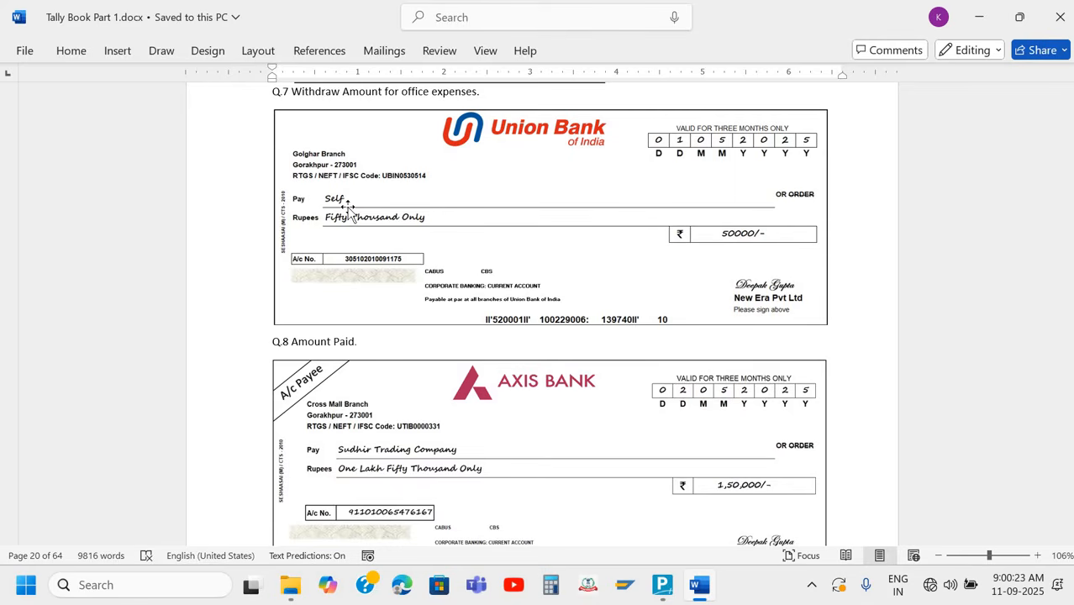
key("alt+Tab")
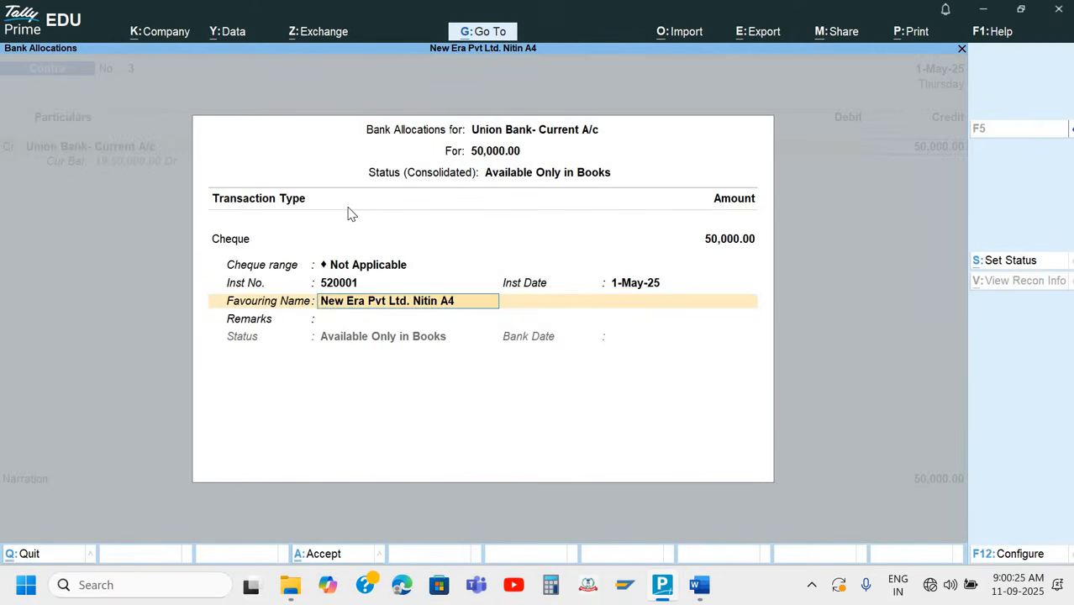
type("Se")
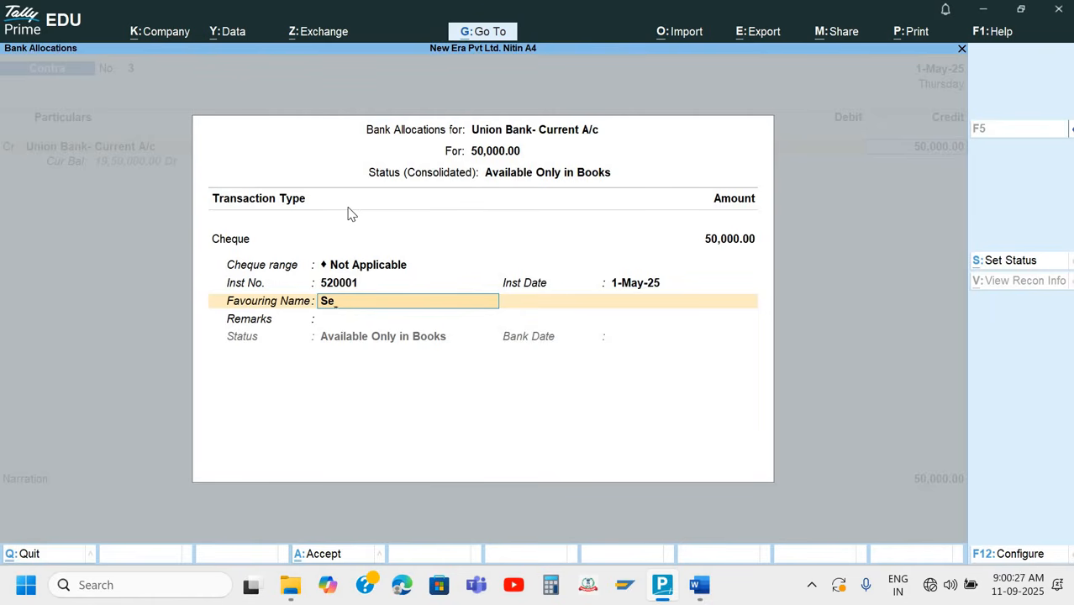
type("lf")
key("Return")
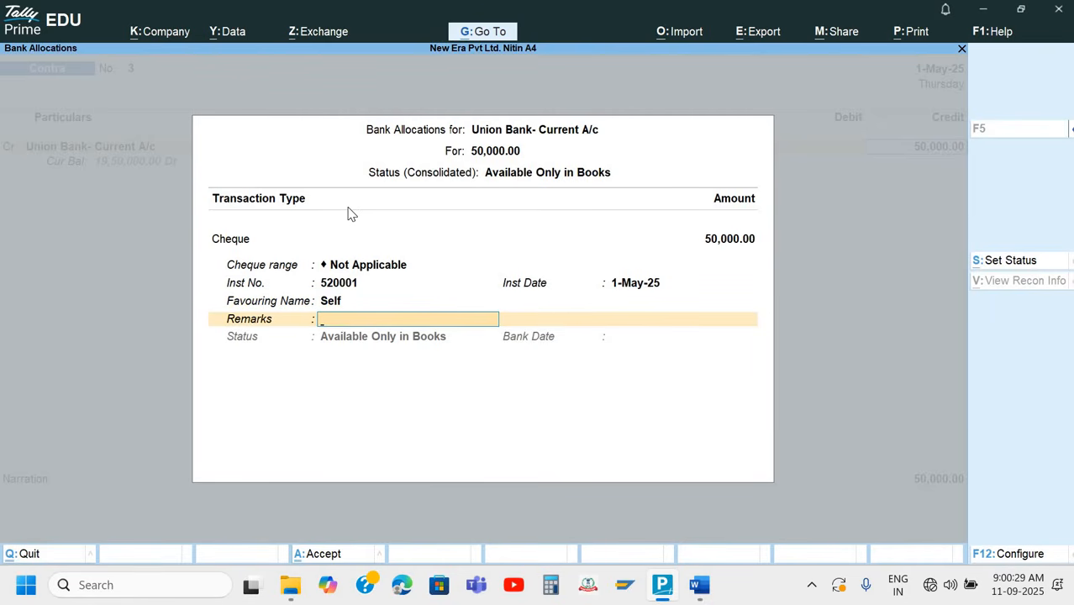
type("off")
type("ice")
type(" exp")
key("Return")
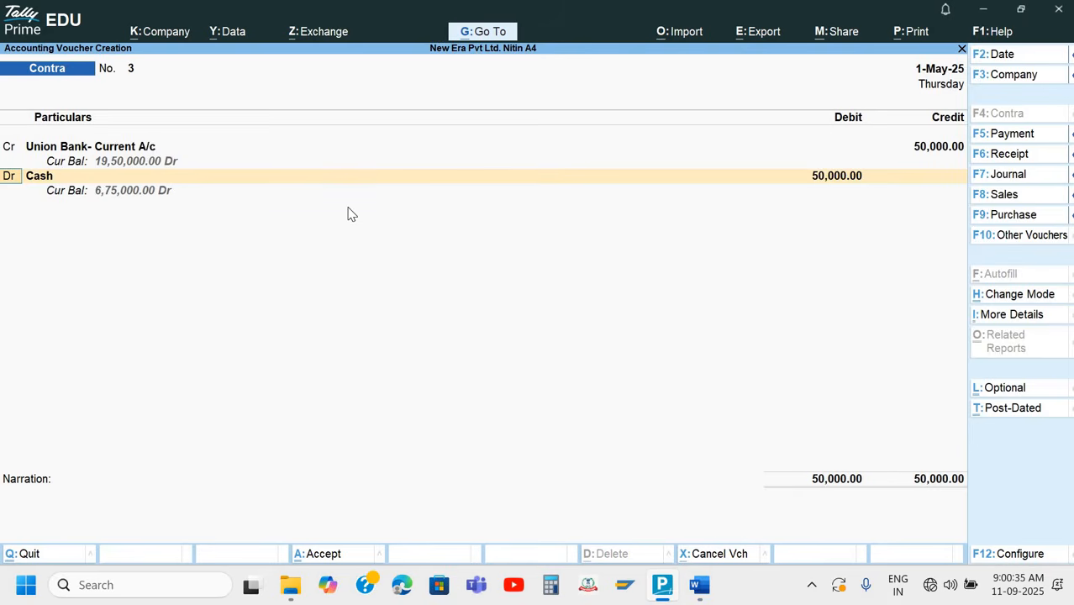
Debit Cash with 50,000, enter the narration "Being cash withdraw for office exp." and save the Contra voucher
key("Return")
key("Return")
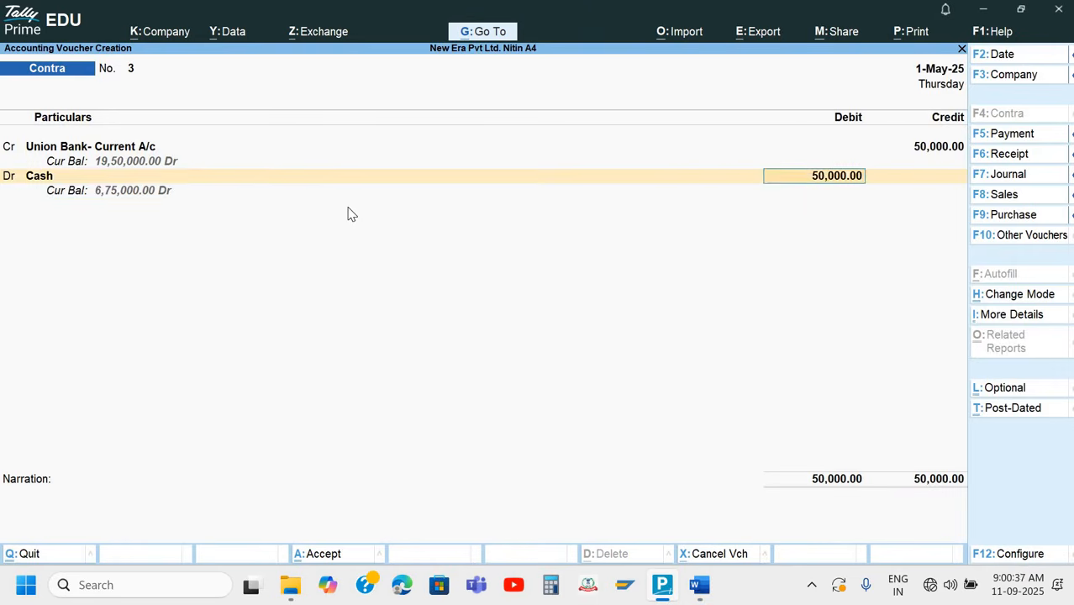
key("Return")
type("Being cash")
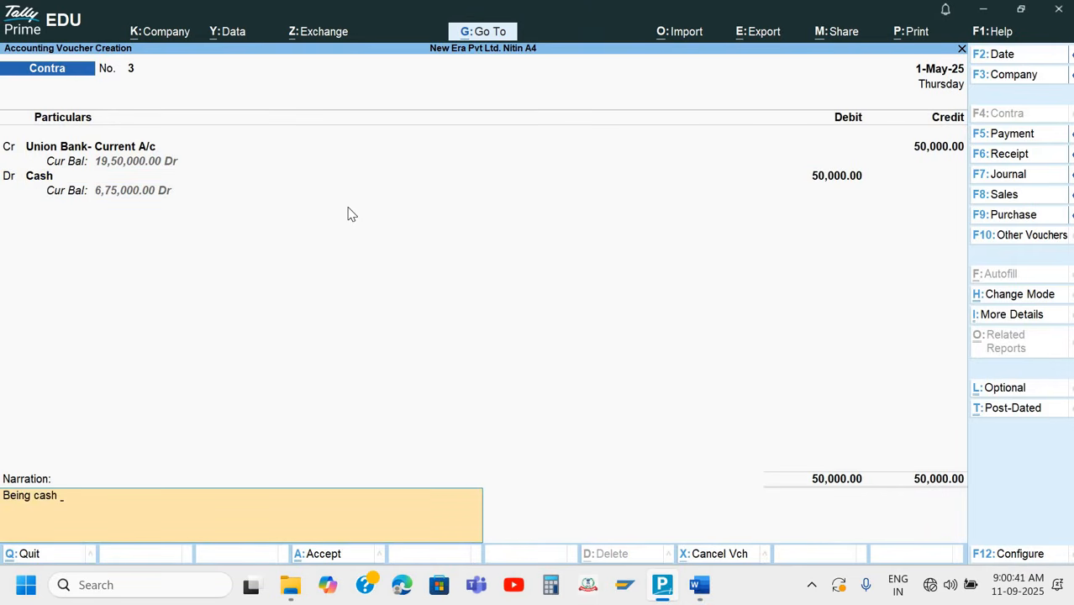
type(" withdraw for office e")
type("xp.")
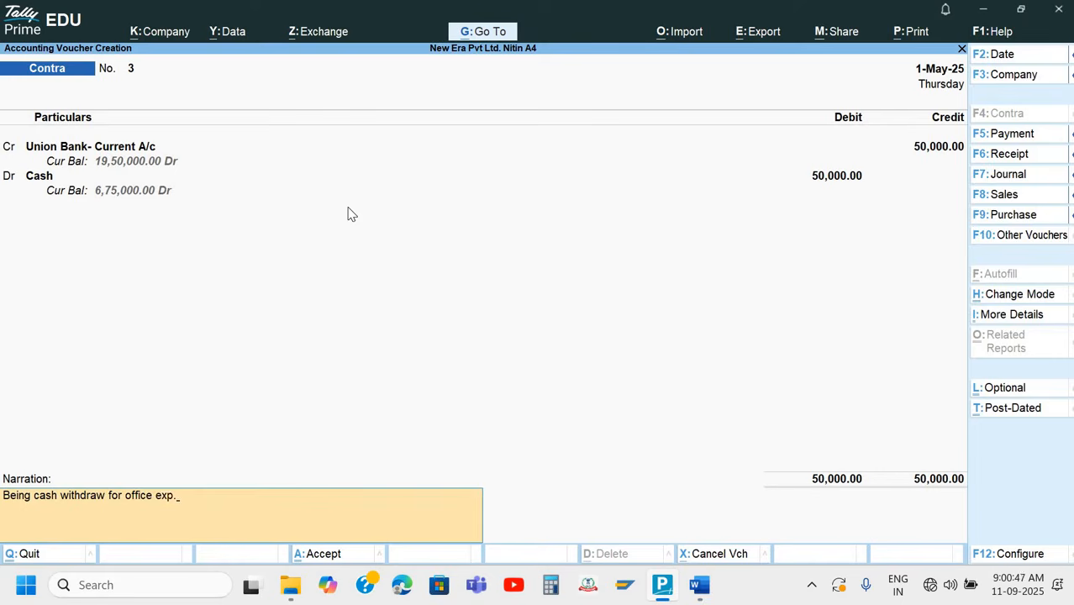
key("Return")
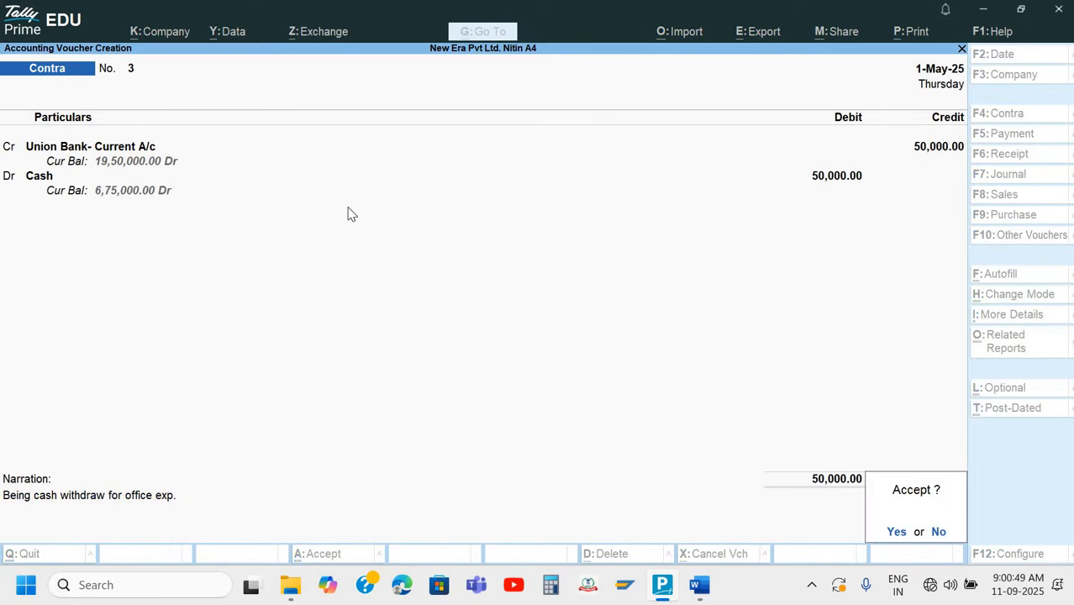
key("y")
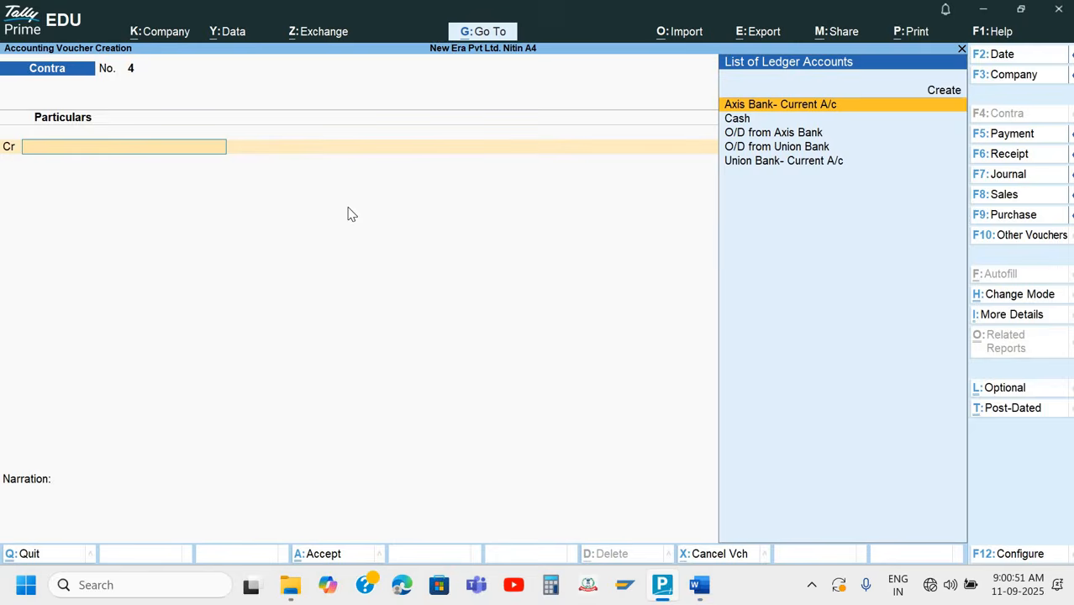
Look over the Q.7 and Q.8 cheques in Word, and quit voucher creation in TallyPrime to the Gateway of Tally
key("alt+Tab")
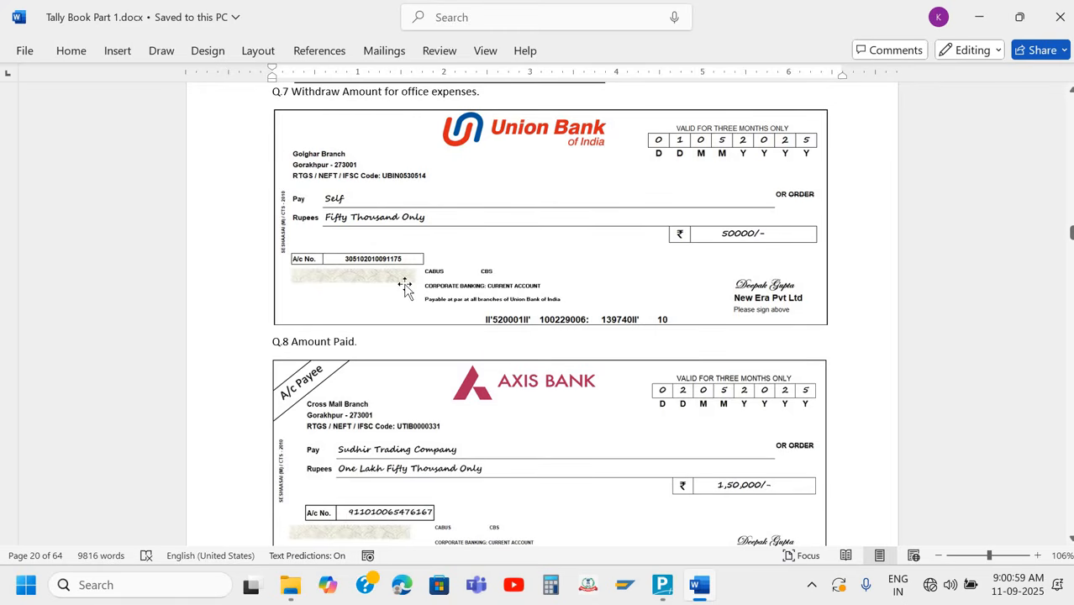
key("alt")
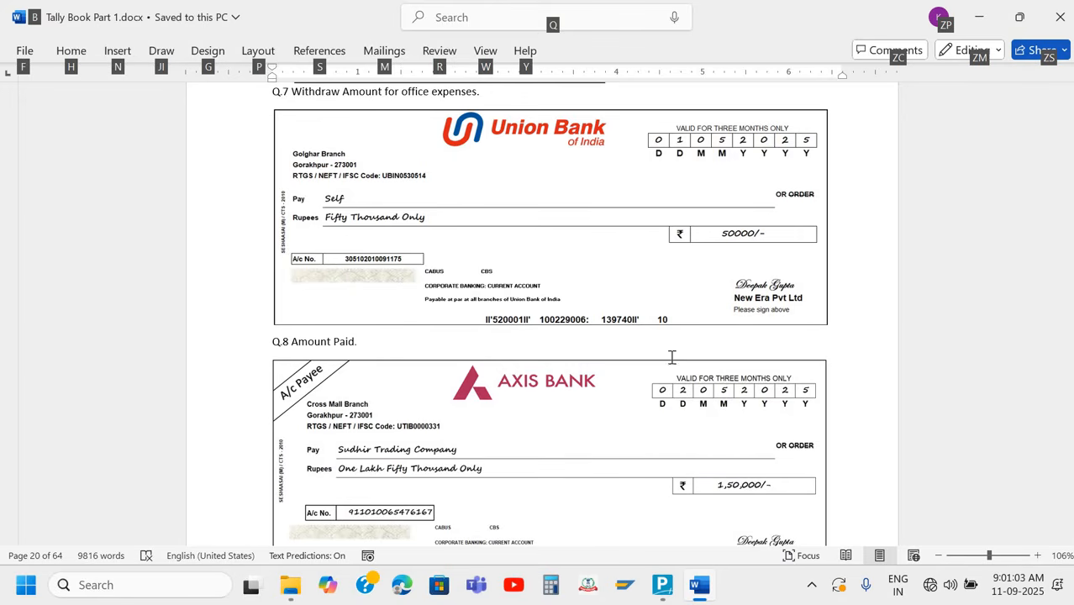
left_click(811, 349)
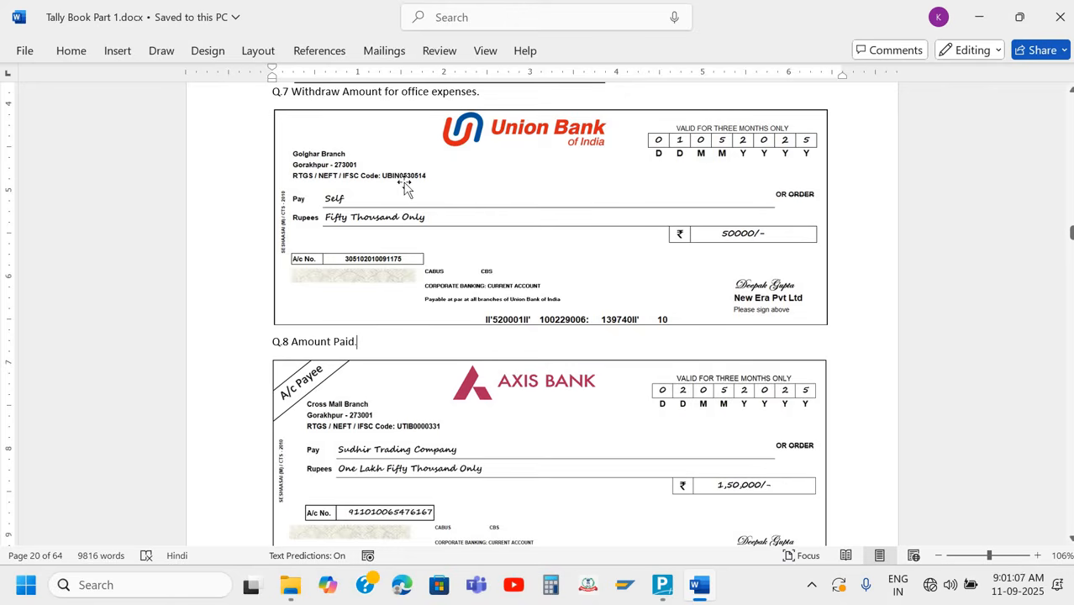
key("alt+Tab")
key("Escape")
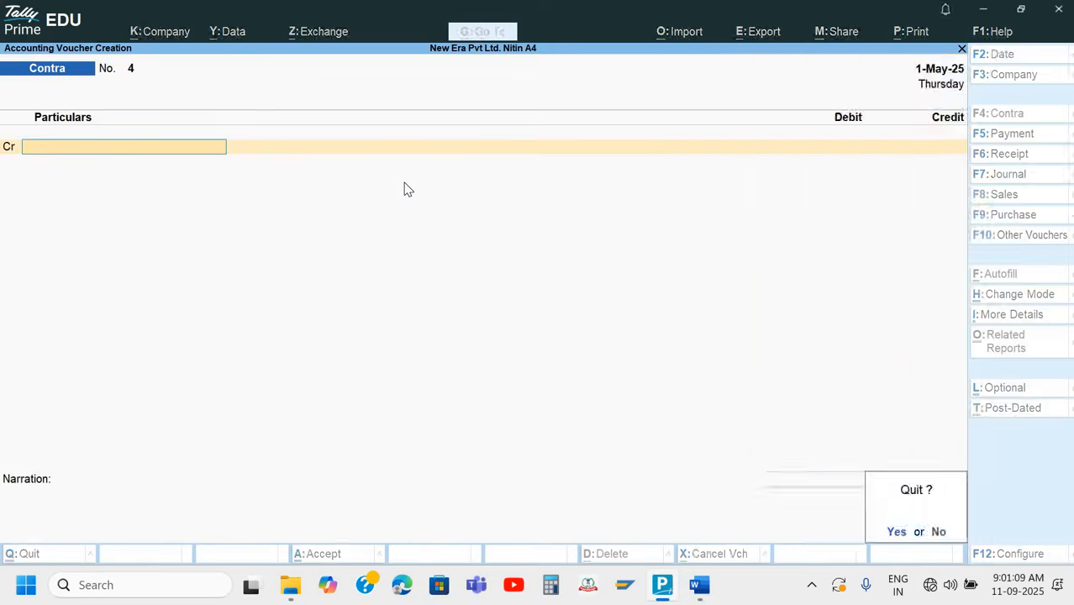
key("Return")
key("Escape")
key("Escape")
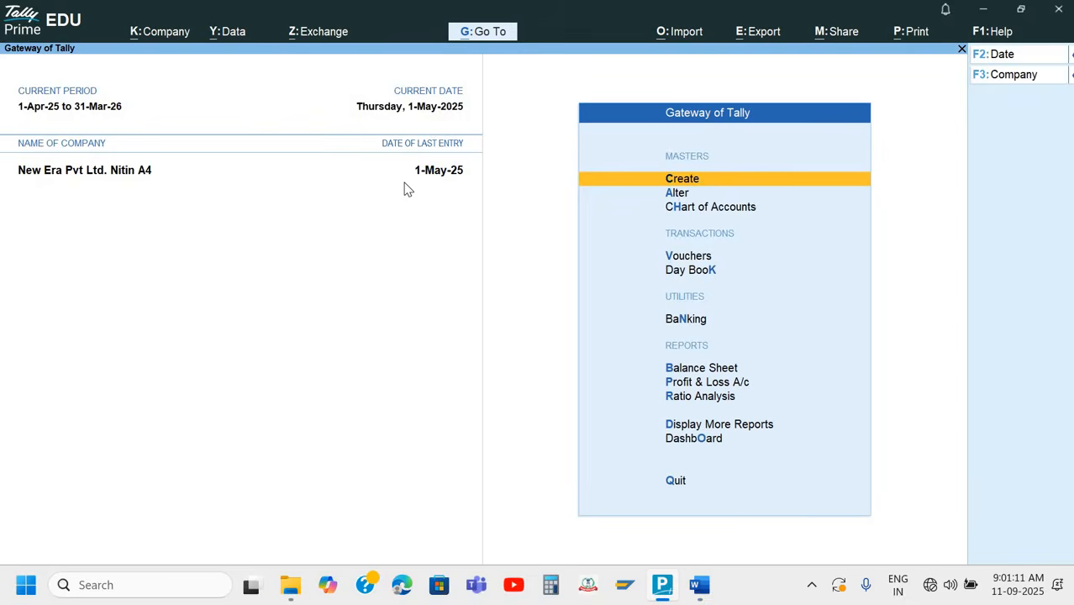
key("Down")
key("Down")
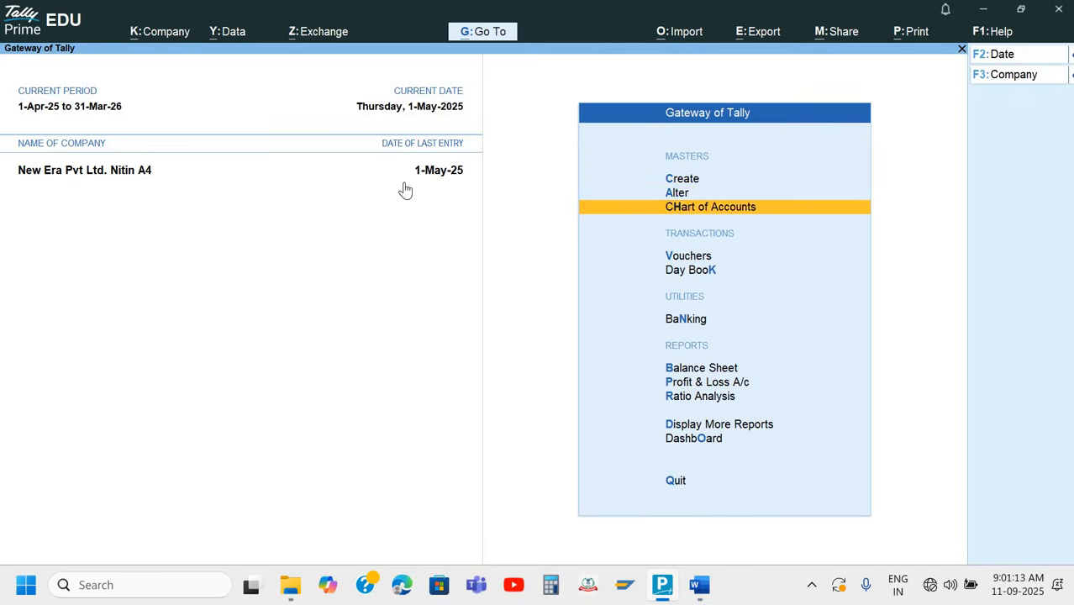
key("Return")
key("Down")
key("Down")
key("Up")
key("Return")
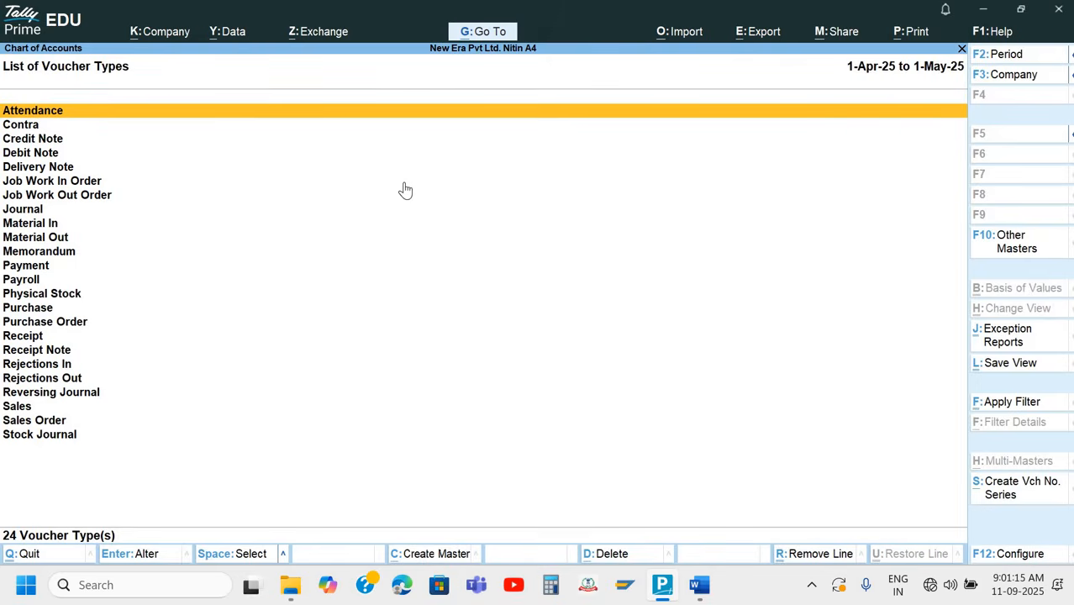
key("Escape")
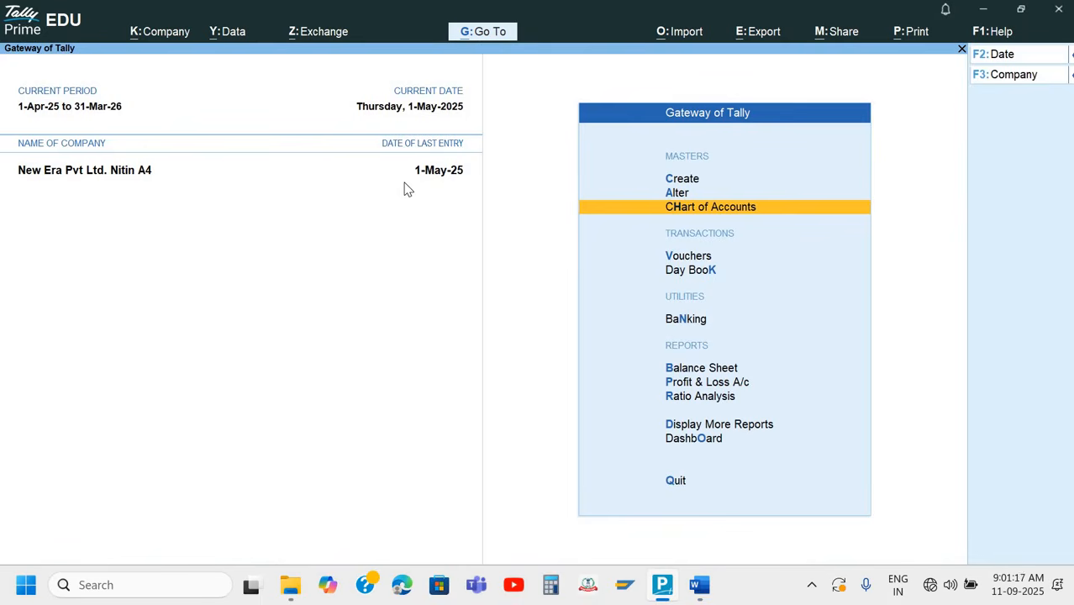
Open the Payment voucher type for alteration
key("Up")
key("Return")
key("Down")
key("Down")
key("Down")
key("Return")
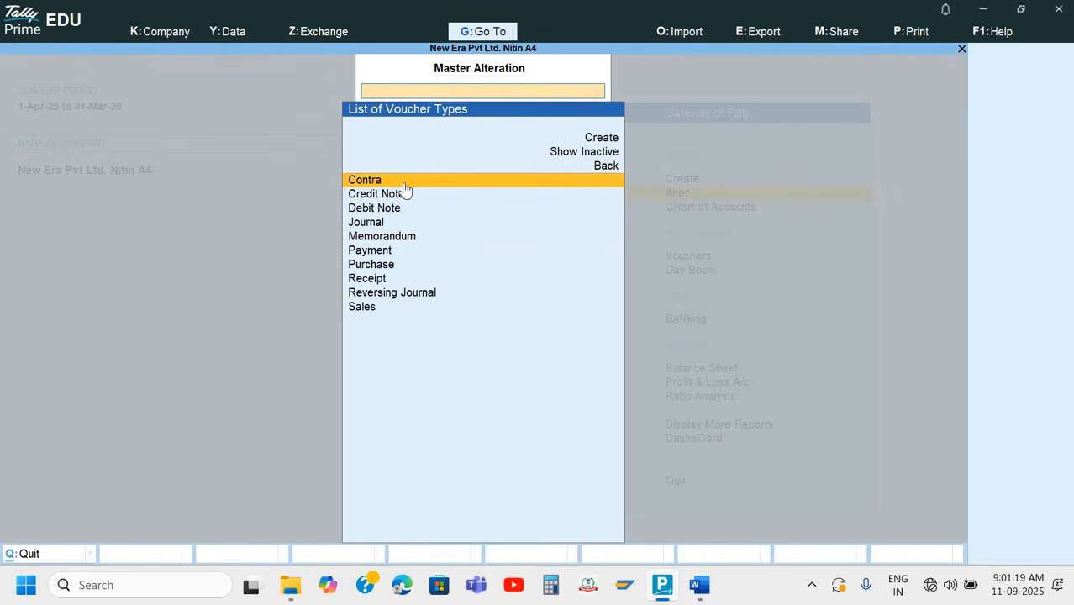
key("Down")
key("Down")
key("Down")
key("Down")
key("Down")
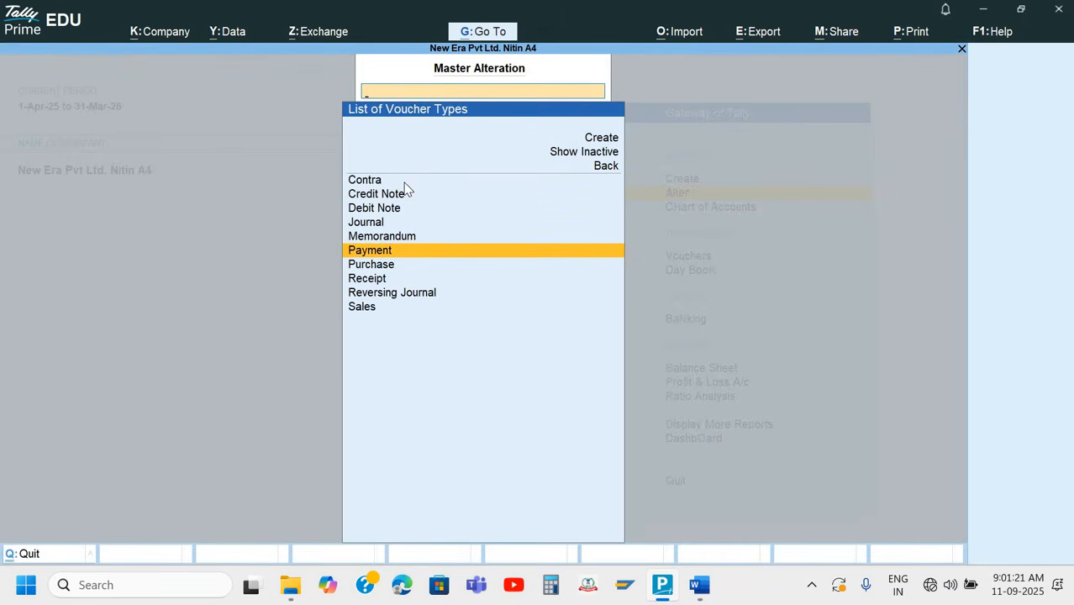
key("Return")
Set the Payment voucher type's numbering behaviour on insertion/deletion to Renumber Vouchers and accept it, updating the existing vouchers
key("Return")
key("Return")
key("Return")
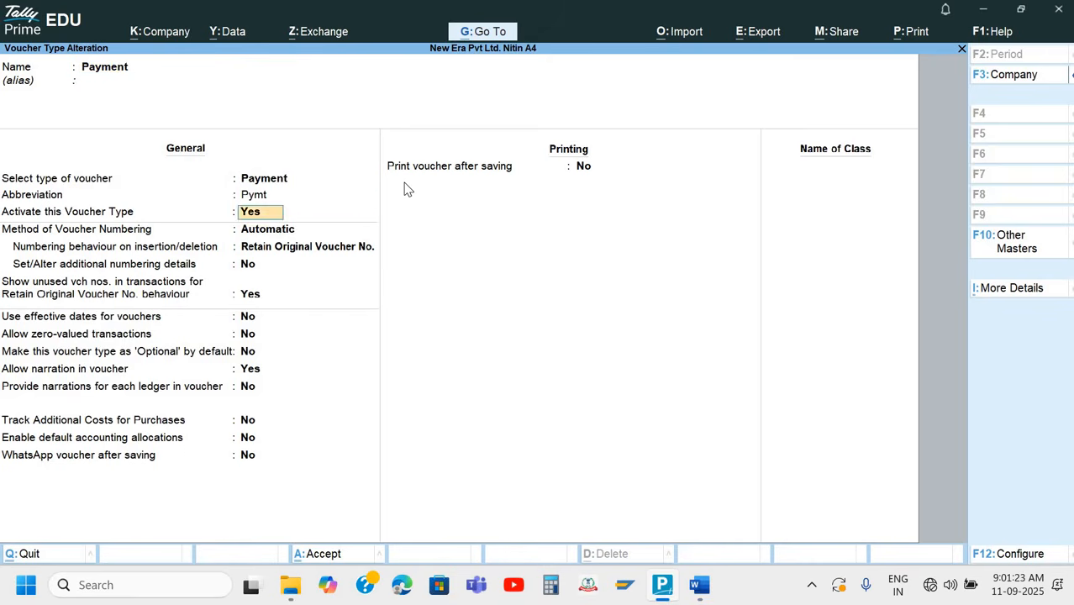
key("Return")
key("Return")
key("Up")
key("Return")
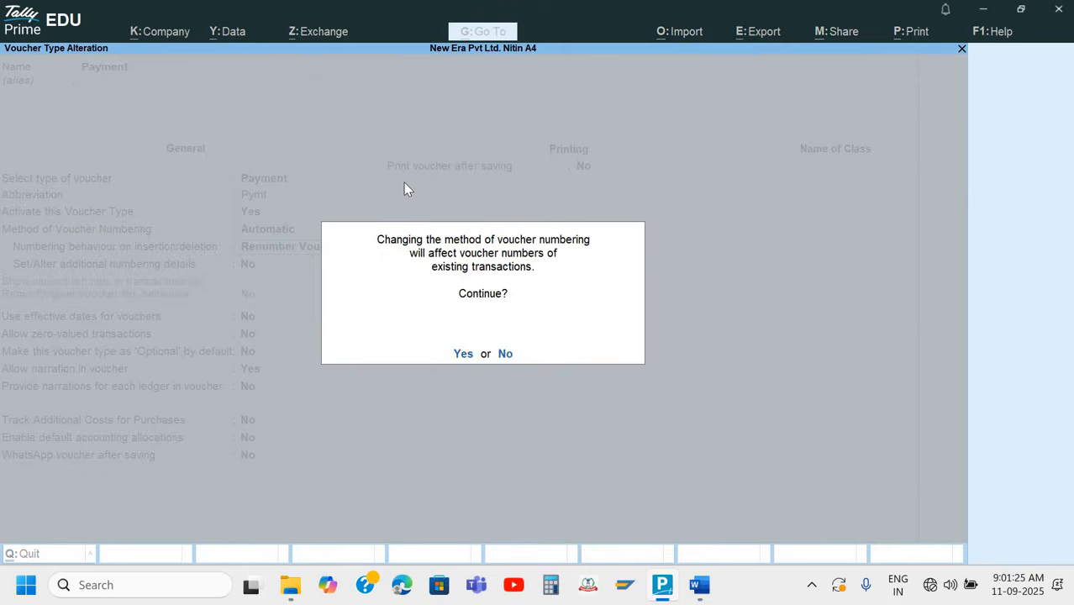
key("Return")
key("ctrl+a")
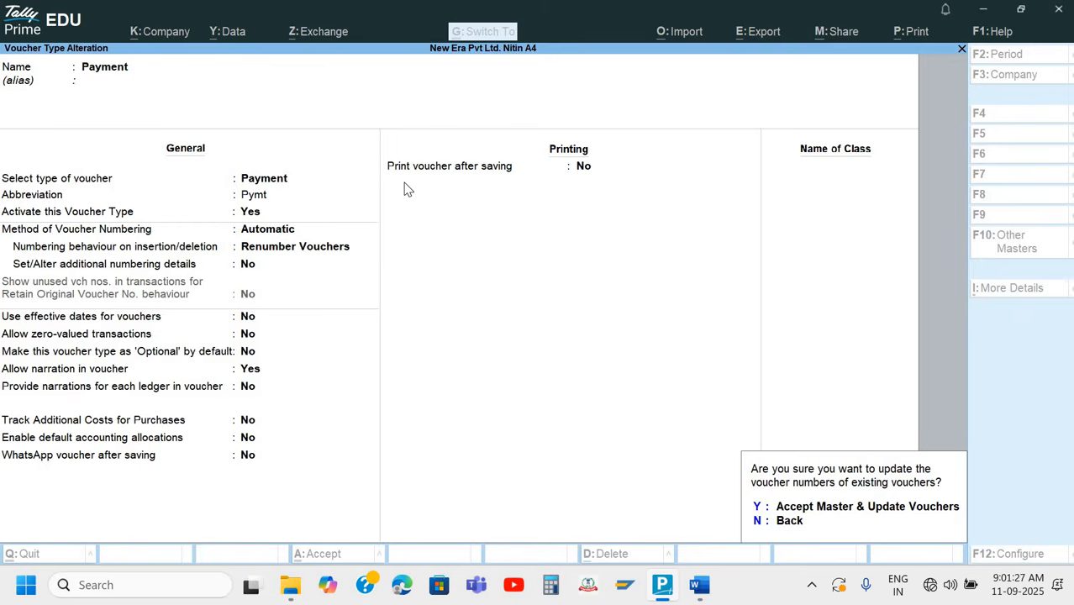
key("y")
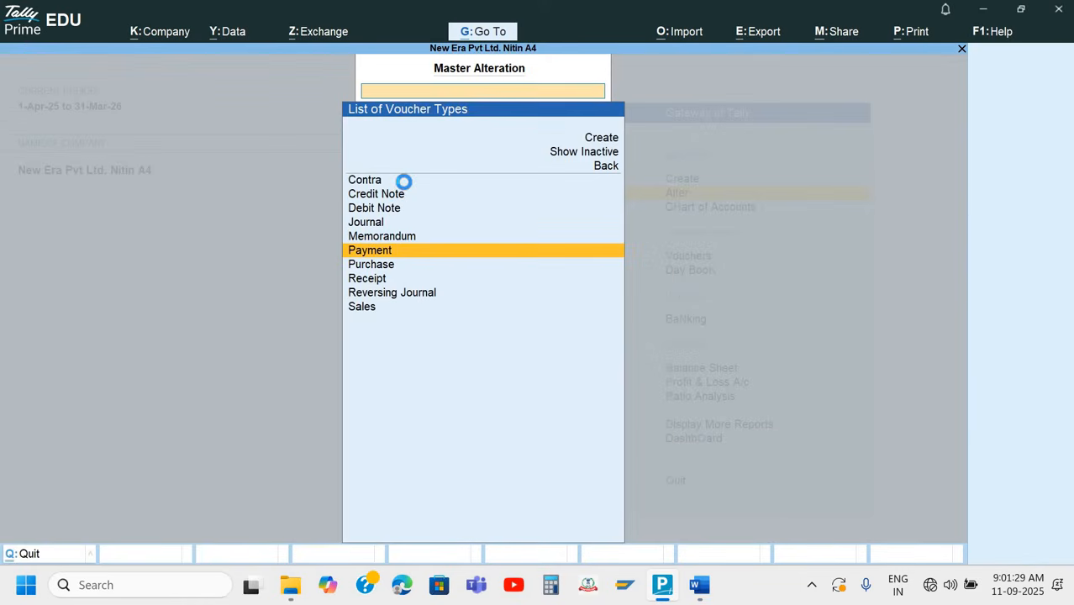
Alter the Receipt voucher type to use Renumber Vouchers on insertion/deletion and accept it, updating the existing vouchers
key("Down")
key("Down")
key("Return")
key("Return")
key("Return")
key("Return")
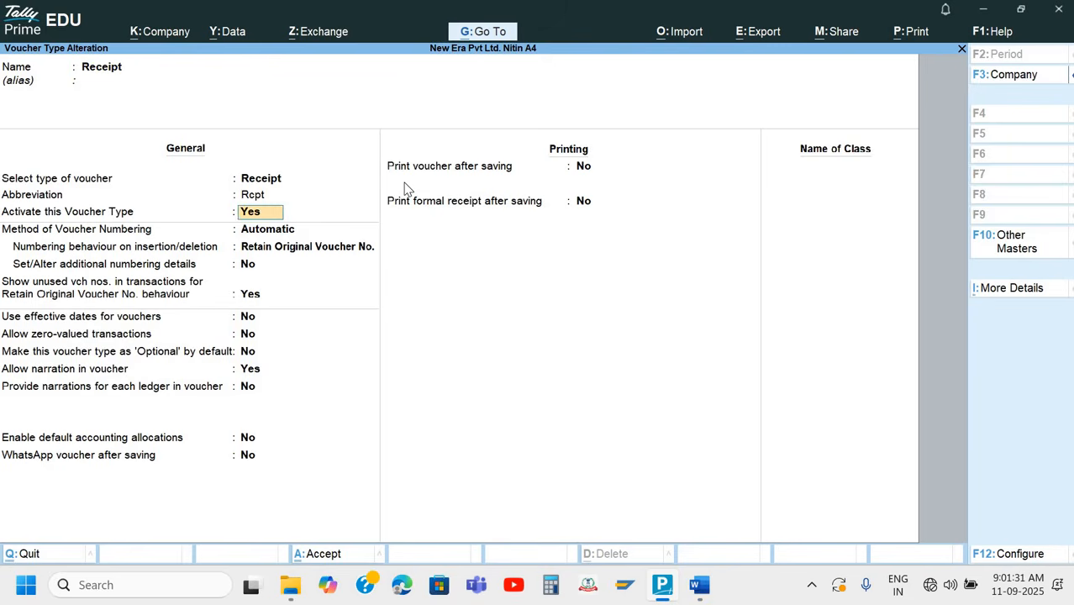
key("Return")
key("Return")
key("Up")
key("Return")
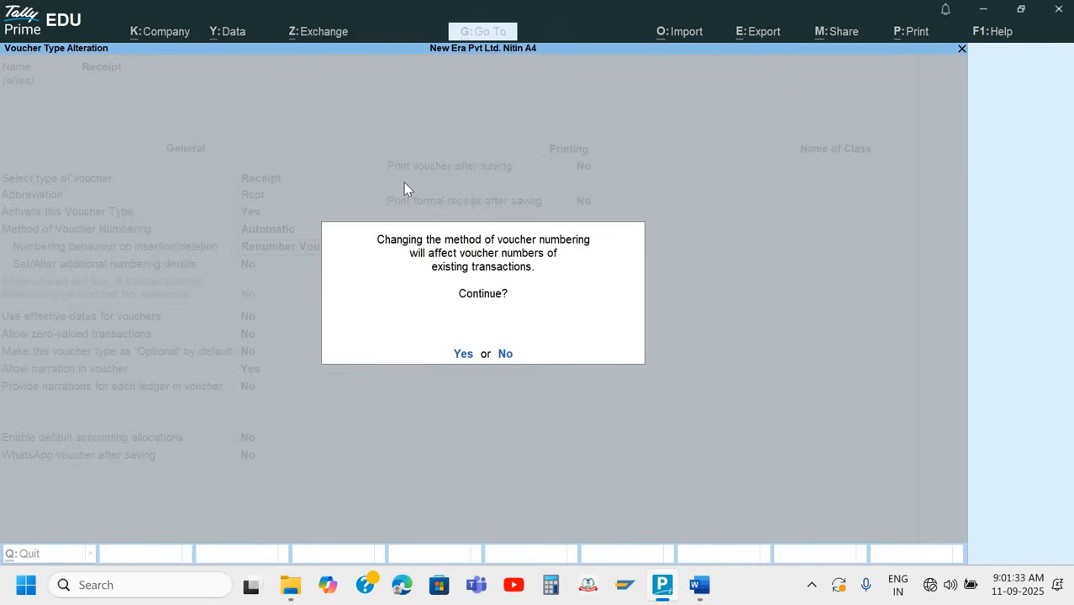
key("y")
key("ctrl+a")
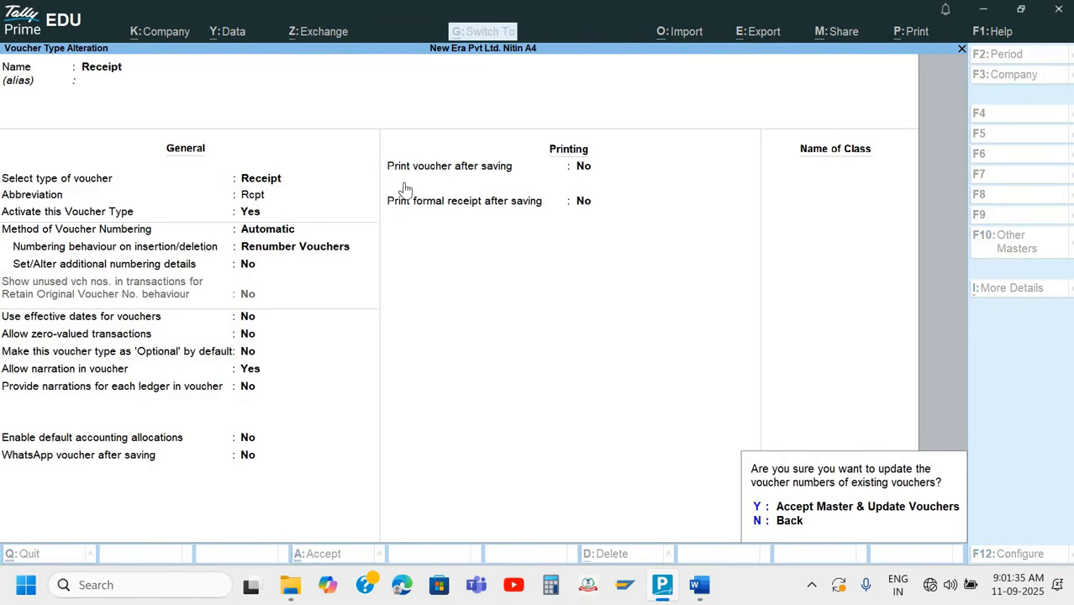
key("y")
Alter the Contra voucher type to use Renumber Vouchers on insertion/deletion and accept it, updating the existing vouchers
key("Up")
key("Up")
key("Up")
key("Up")
key("Up")
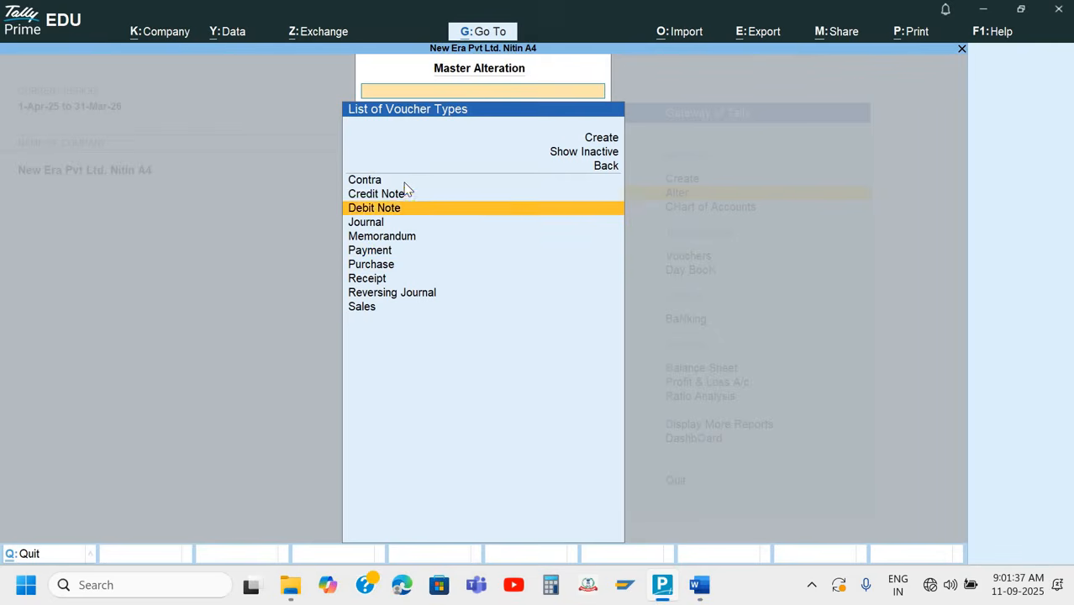
key("Up")
key("Up")
key("Return")
key("Return")
key("Return")
key("Return")
key("Return")
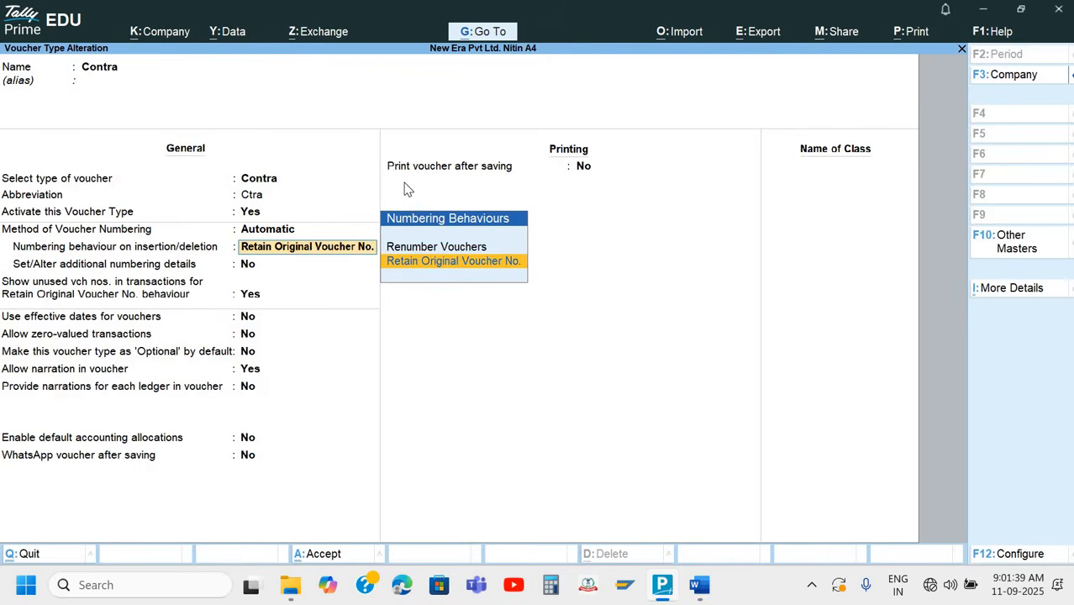
key("Up")
key("Return")
key("y")
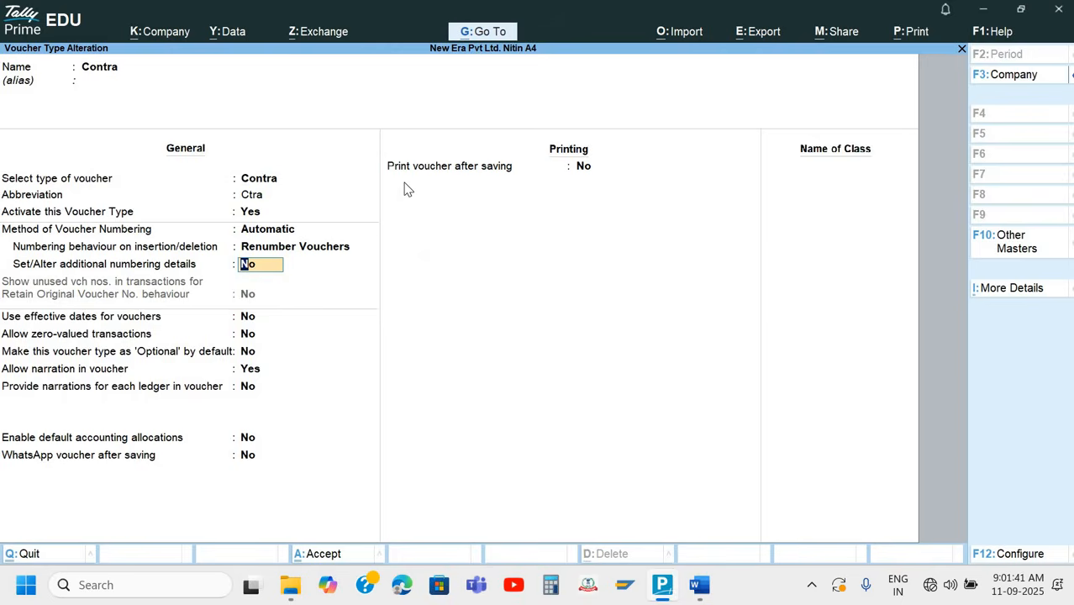
key("ctrl+a")
key("y")
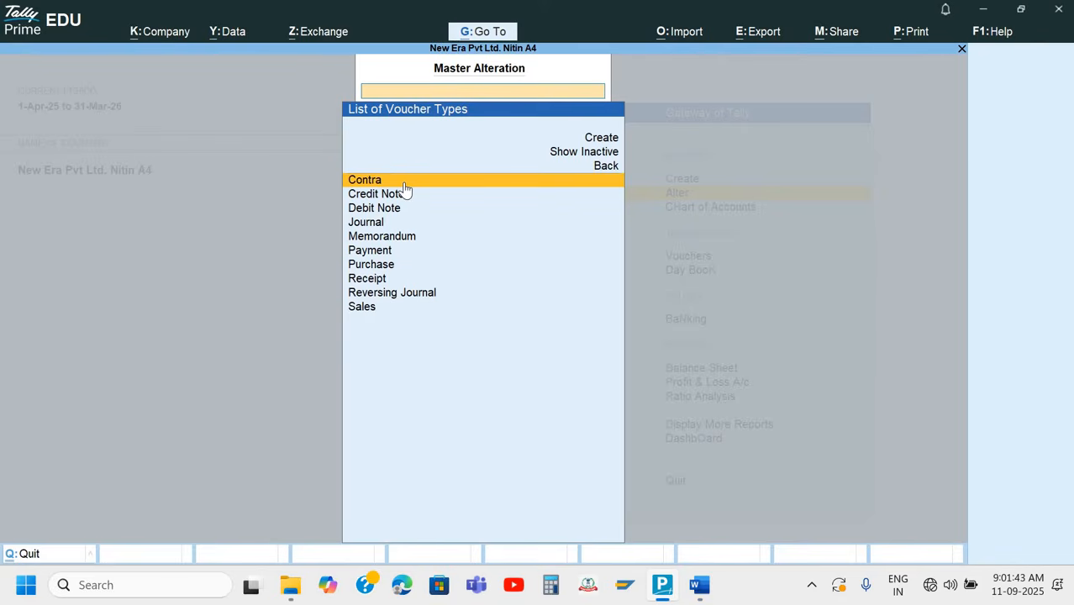
Return to the Gateway of Tally and switch to Word to examine the Q.8 Axis Bank cheque
key("Escape")
key("Escape")
key("Escape")
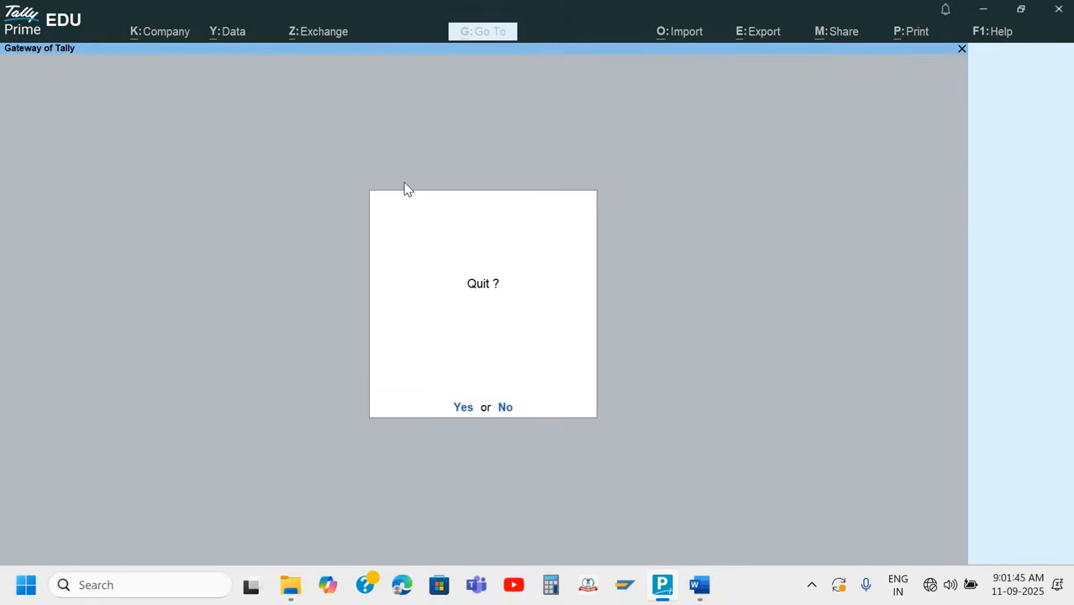
key("n")
key("alt+Tab")
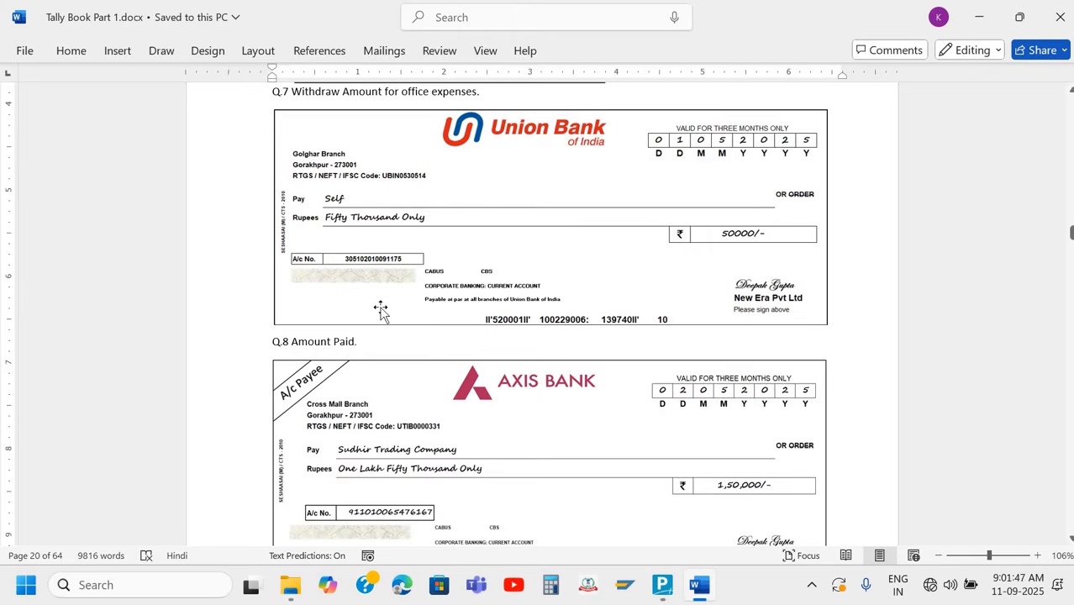
scroll(371, 242, "down", 2)
left_click(371, 242)
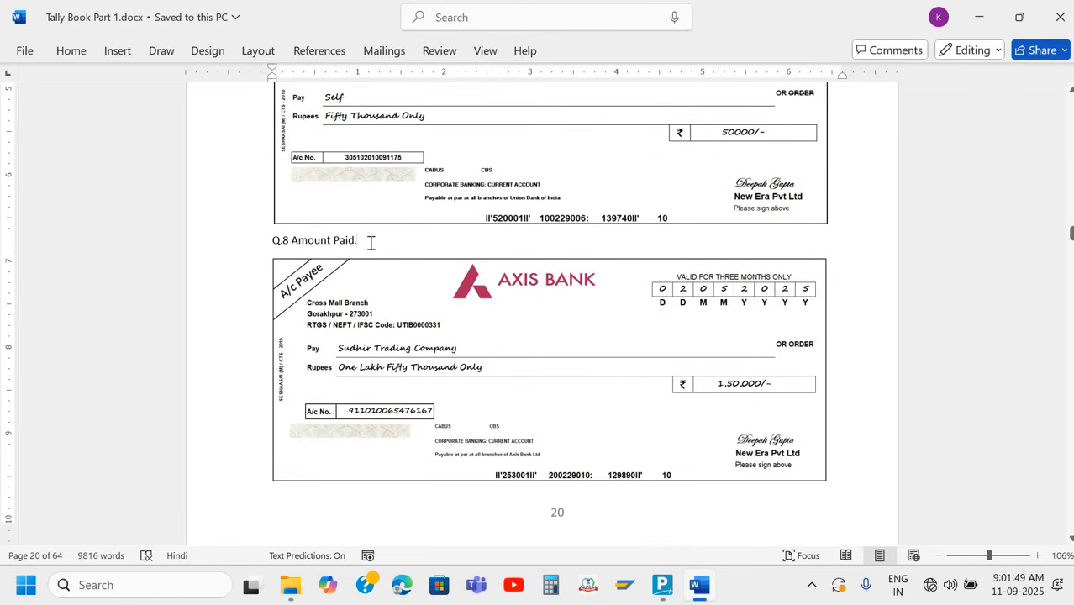
scroll(374, 252, "down", 1)
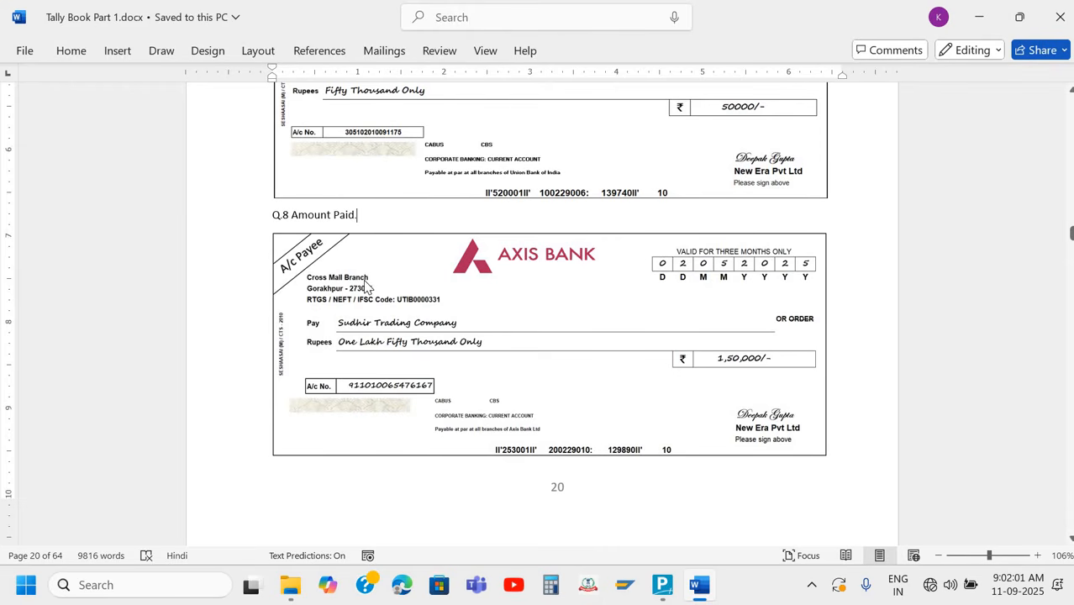
Switch back to TallyPrime and open the Axis Bank- Current A/c ledger for alteration
key("alt+Tab")
key("Escape")
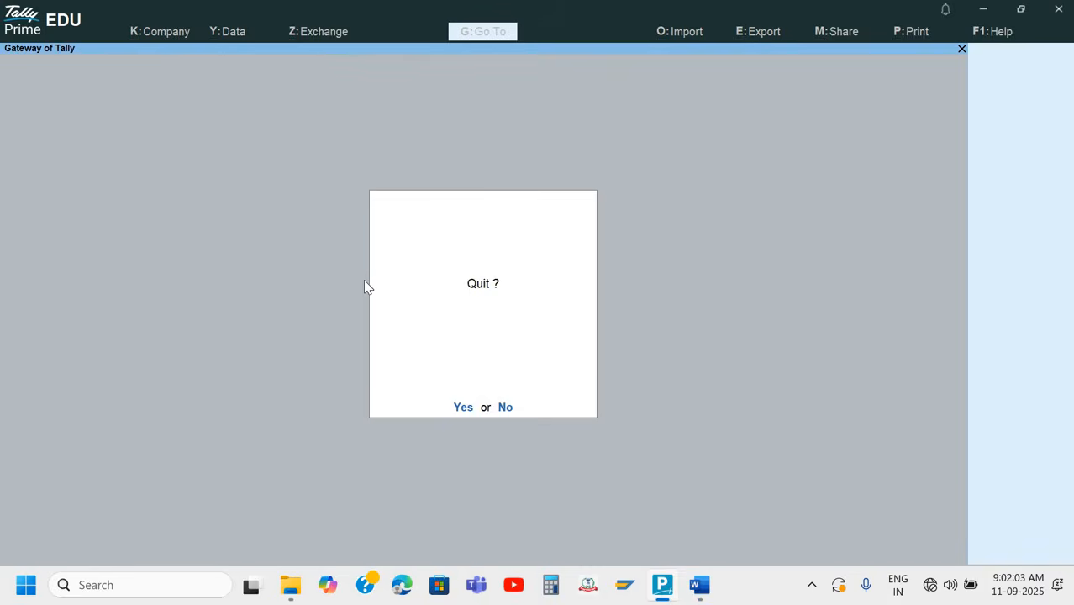
key("n")
key("Down")
key("Return")
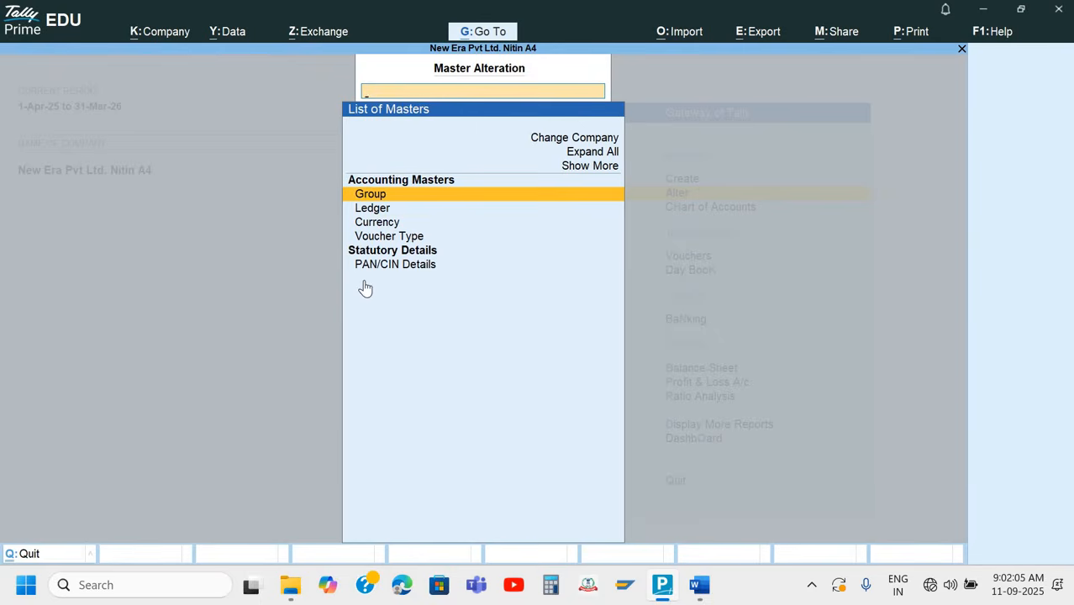
key("Down")
key("Return")
key("Down")
key("Return")
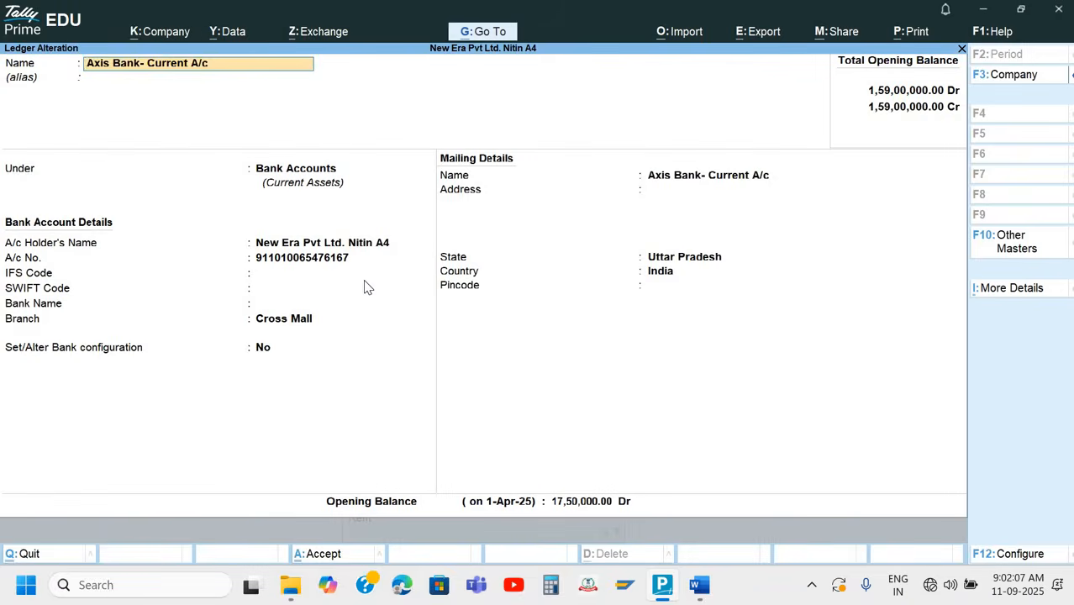
Enter the IFS code UTIB0000331 from the Q.8 cheque in the Axis Bank ledger's bank account details
key("Return")
key("Return")
key("Return")
key("Return")
key("Return")
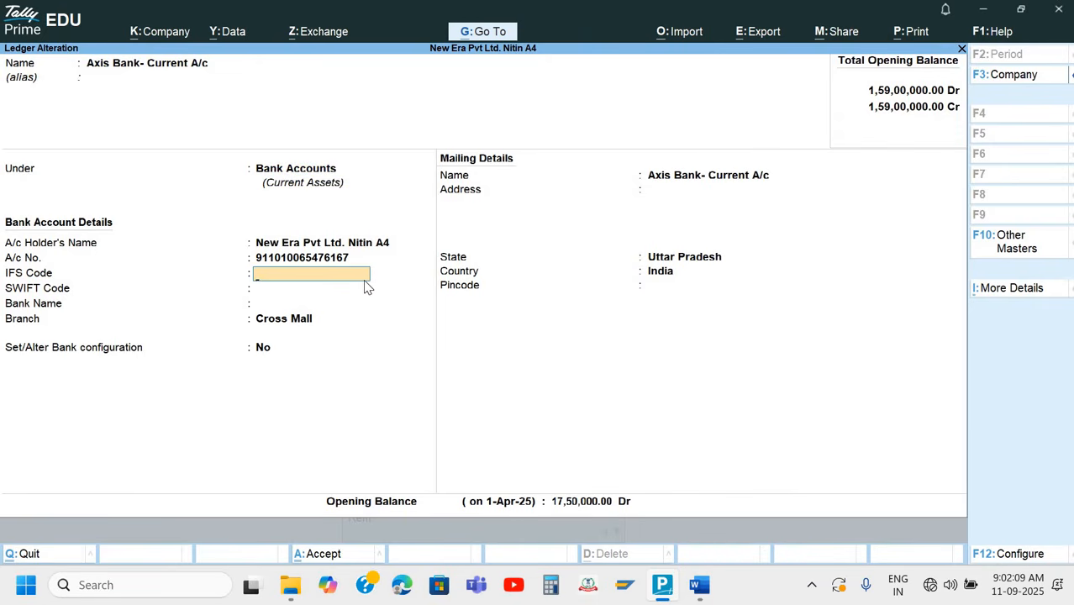
key("alt+Tab")
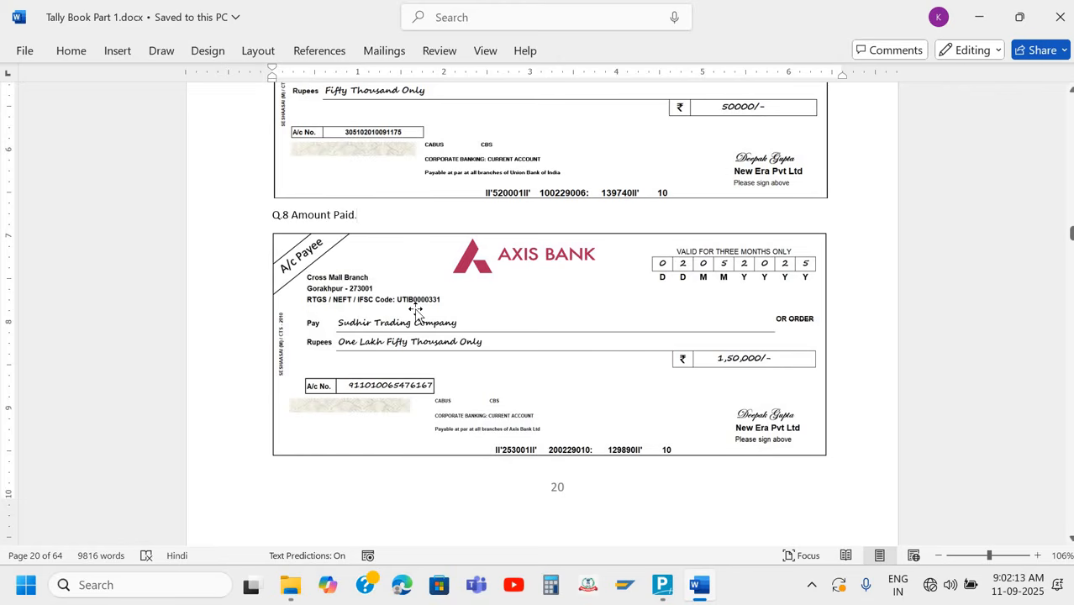
key("alt+Tab")
type("U")
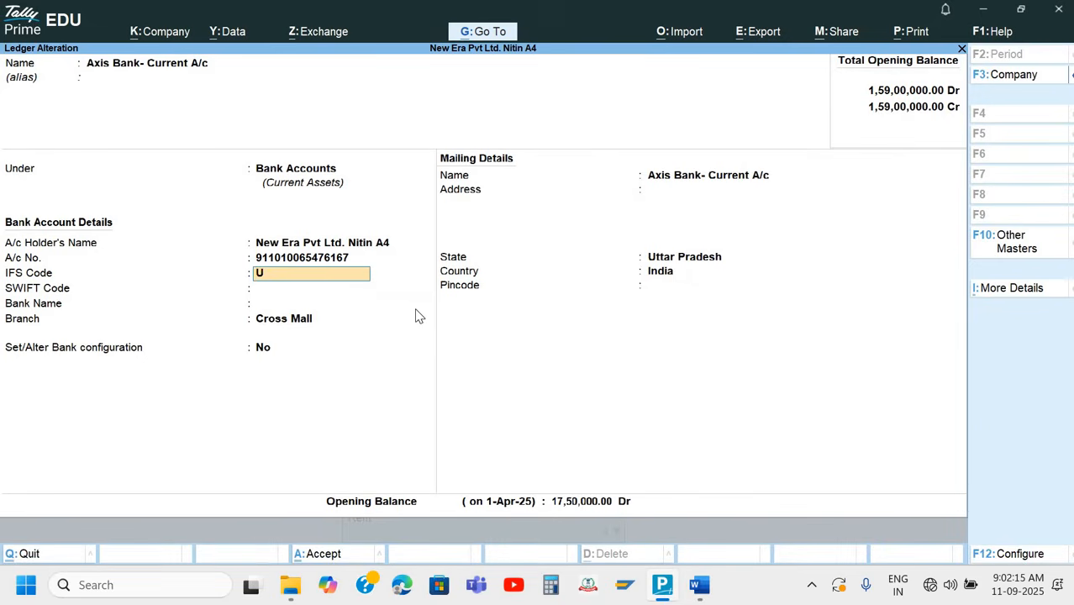
type("TIB")
key("alt+Tab")
key("alt+Tab")
type("0000331")
key("Return")
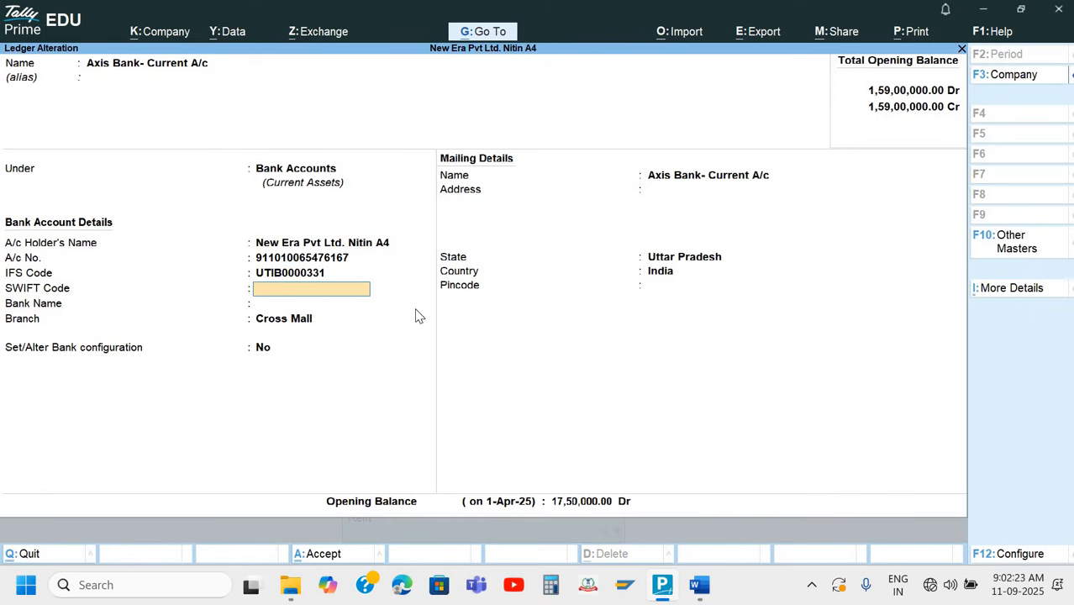
Leave the SWIFT code blank and set the bank name to Not Applicable, checking the branch details on the cheque in Word
key("alt+Tab")
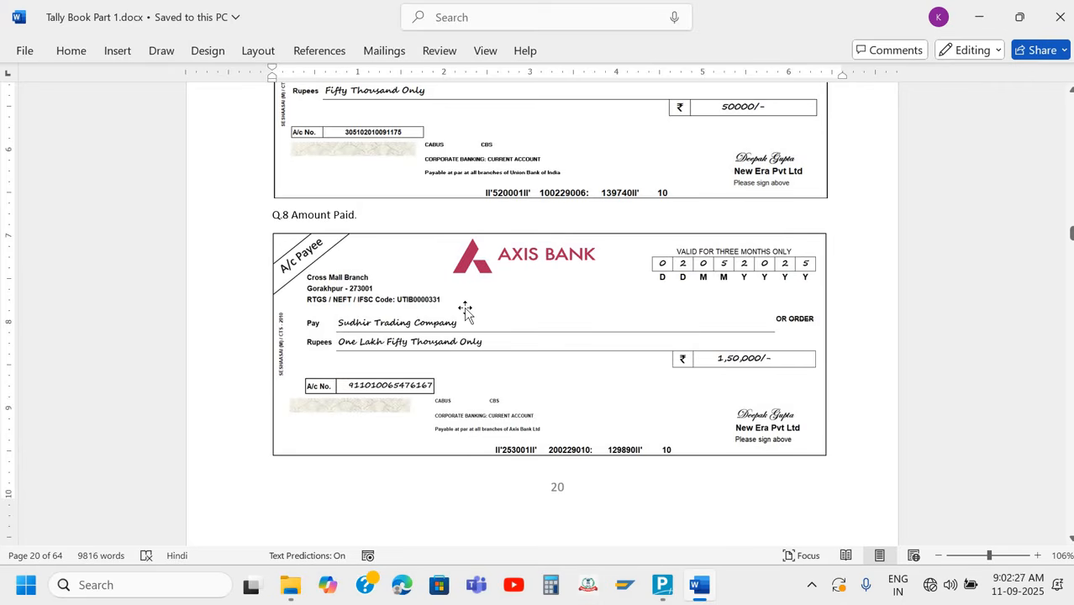
key("alt+Tab")
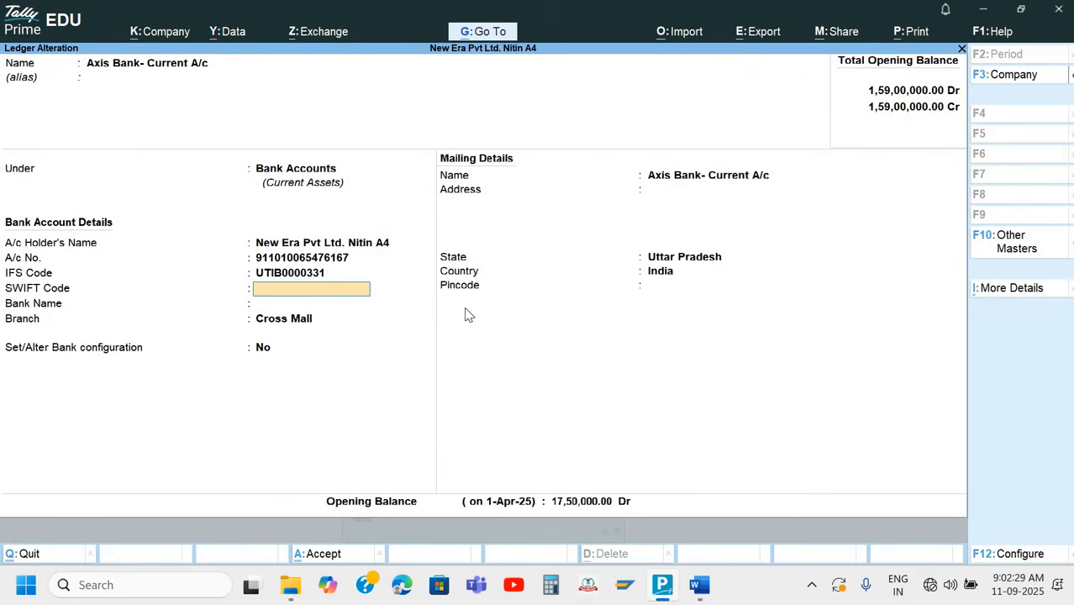
key("Return")
key("Return")
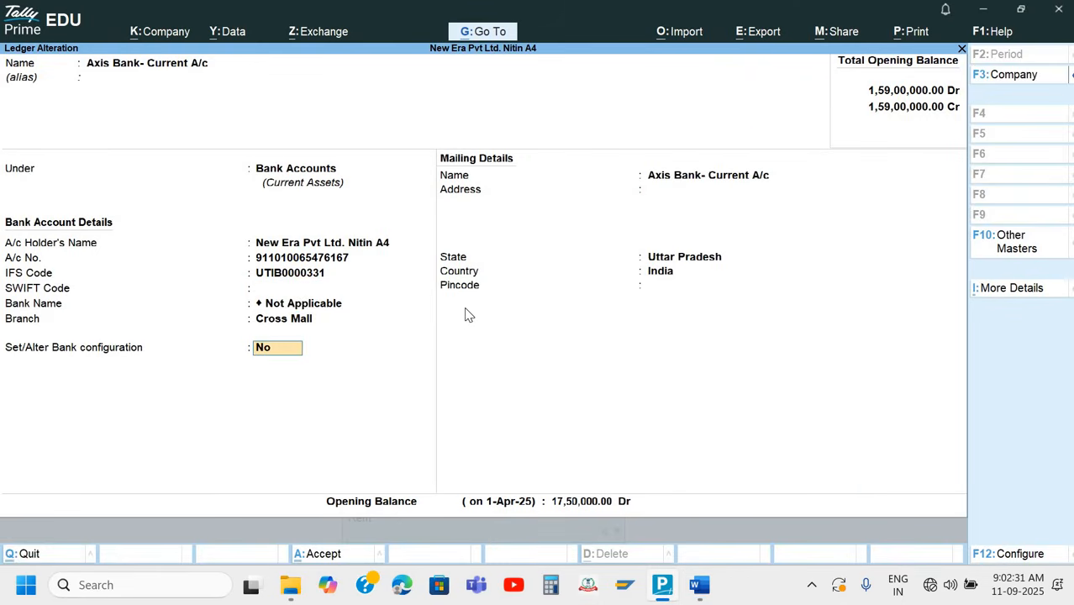
key("Return")
key("Return")
key("alt+Tab")
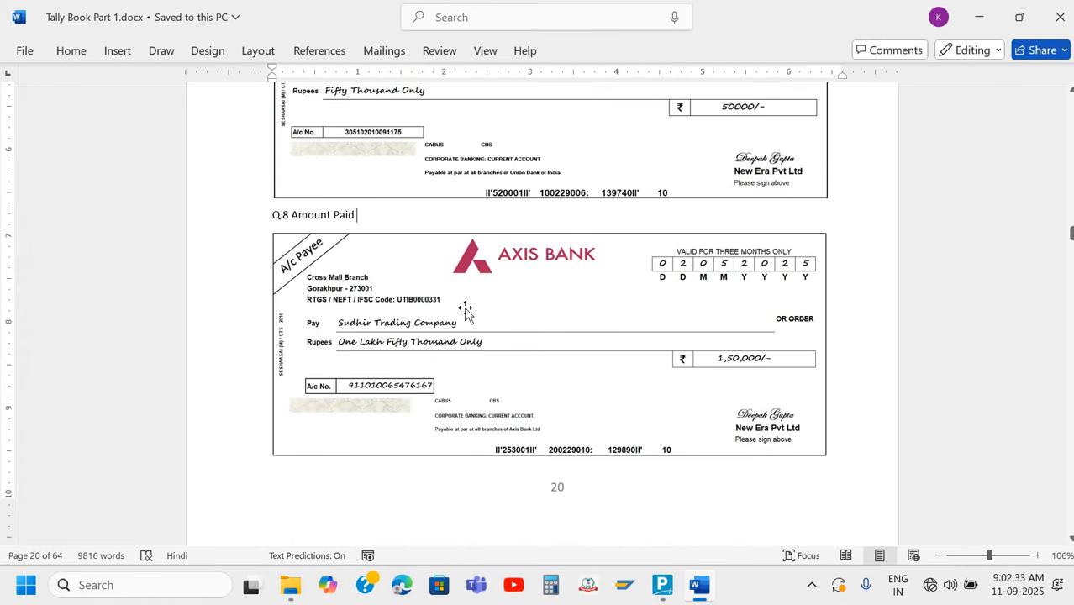
key("alt")
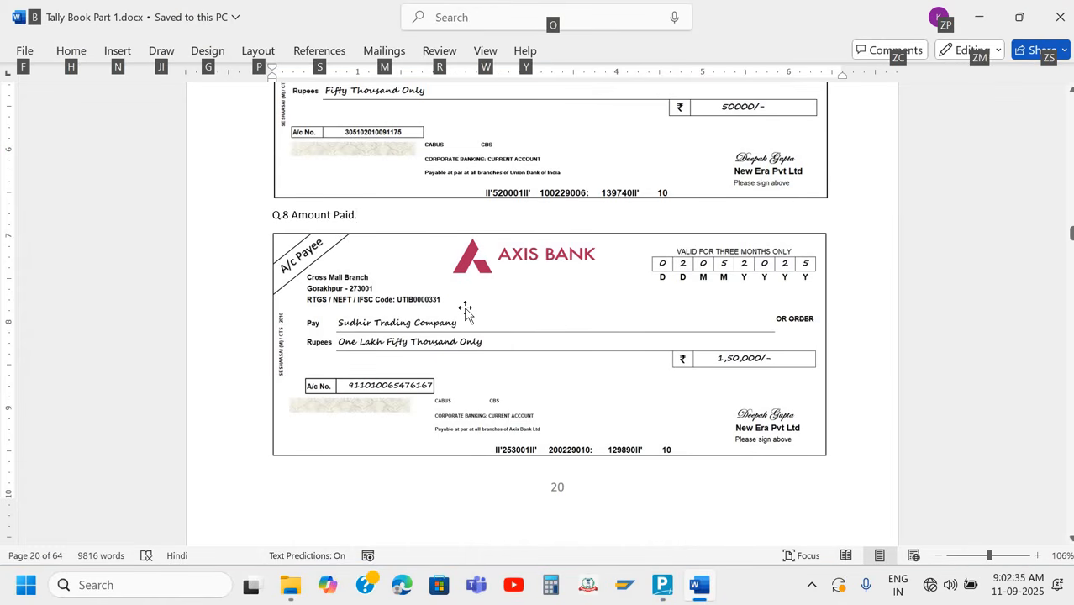
key("alt+Tab")
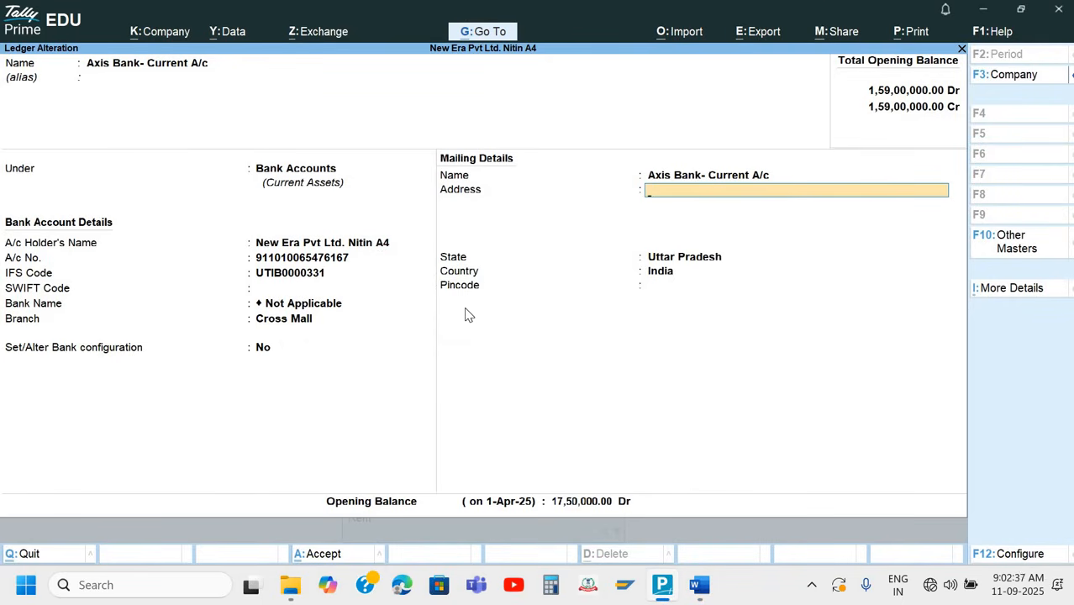
Enter Cross Mall Branch as the Axis Bank ledger's mailing address and accept the ledger alteration
type("Cross Mall Bra")
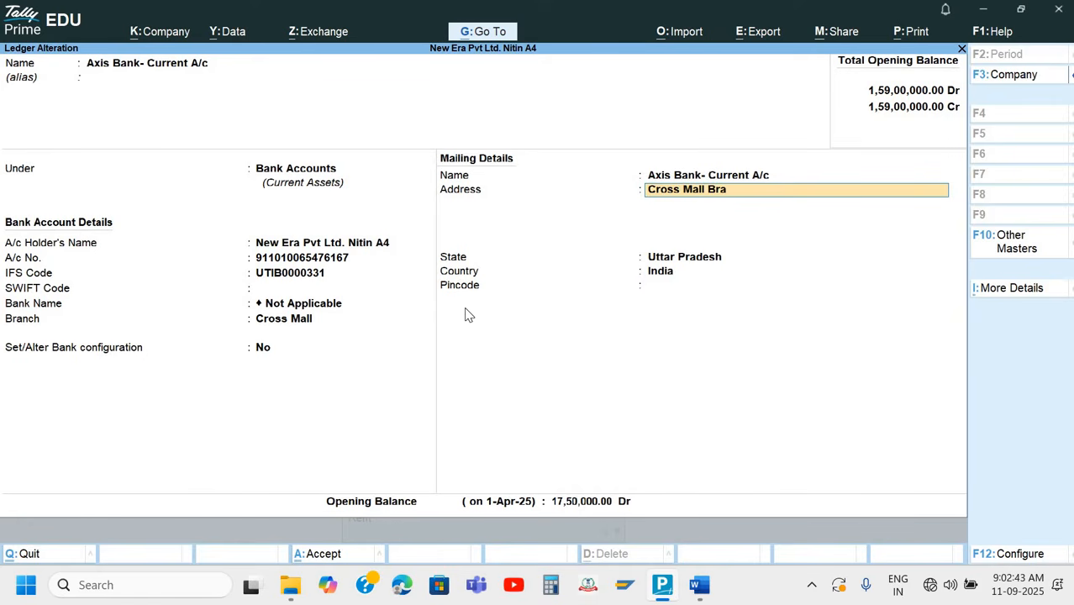
type("nch")
key("Return")
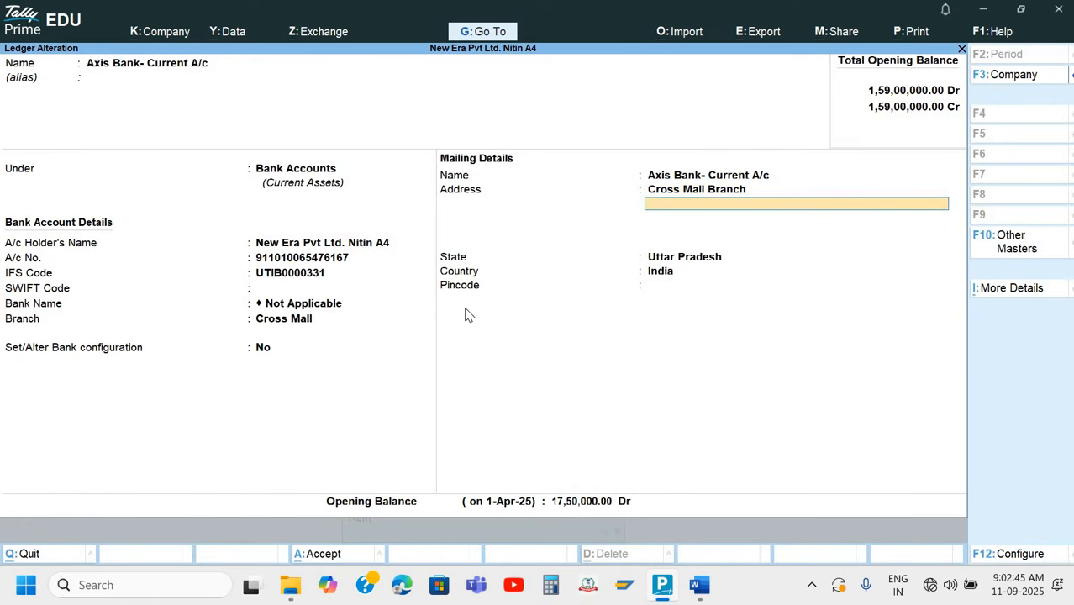
key("Return")
key("Return")
key("Return")
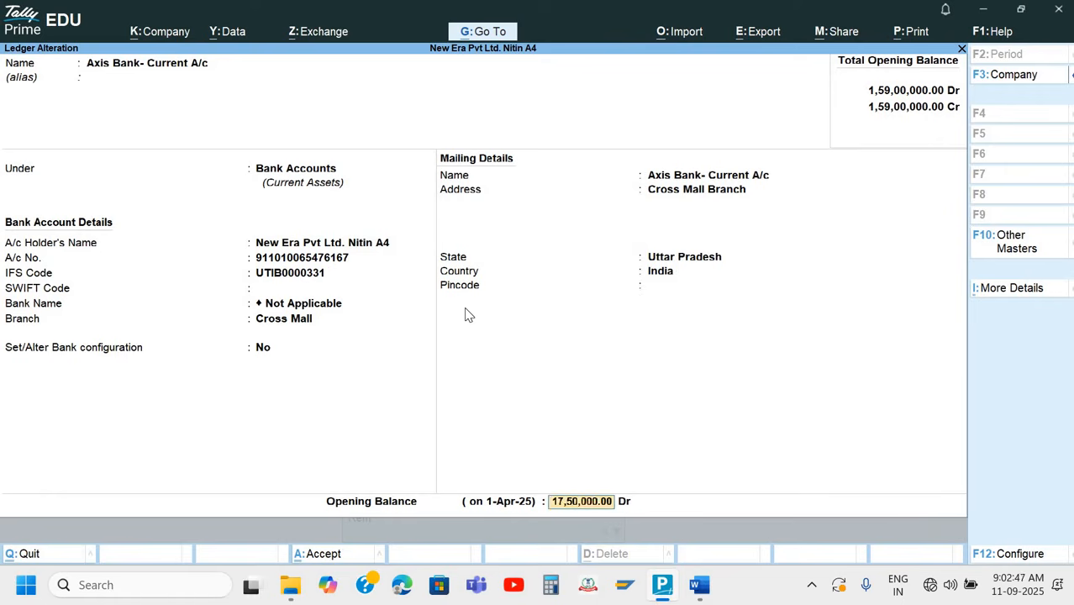
key("Return")
key("Return")
key("Return")
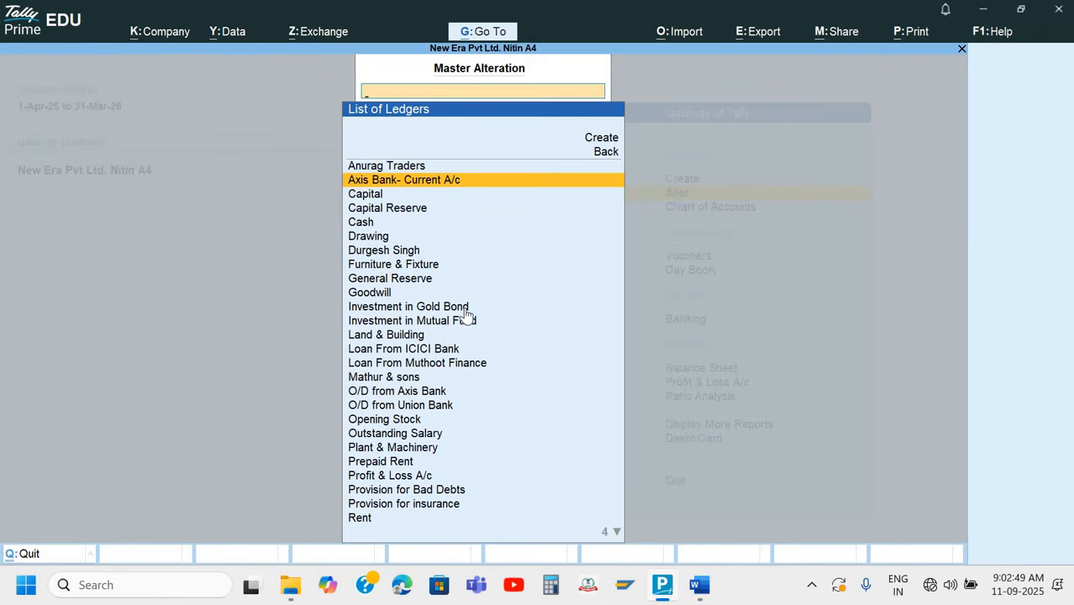
Return to the Gateway of Tally and check the date on the Q.8 cheque in Word
key("Escape")
key("Escape")
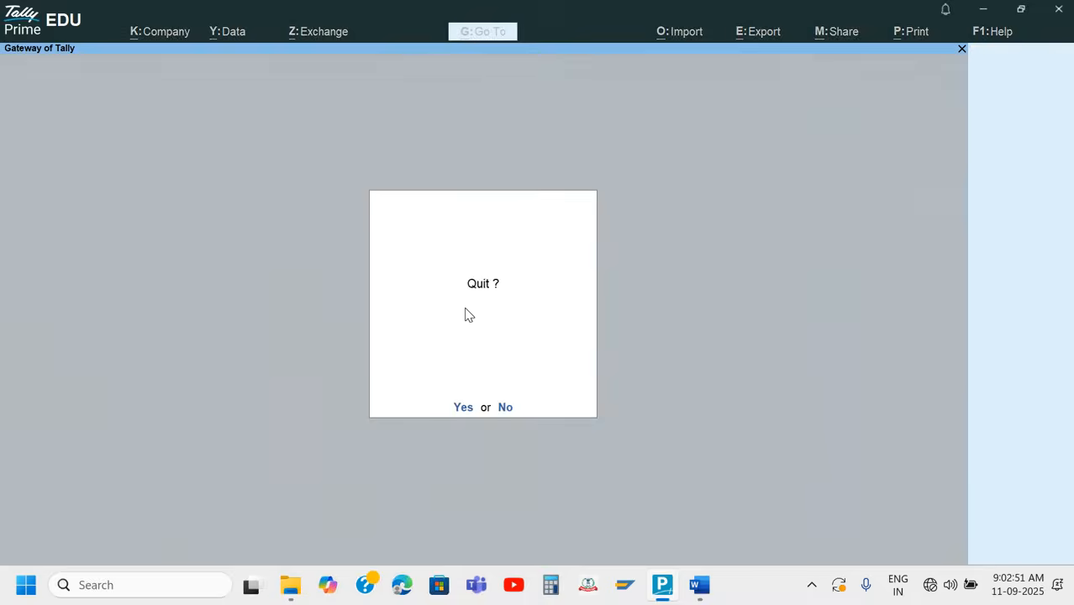
key("Escape")
key("alt+Tab")
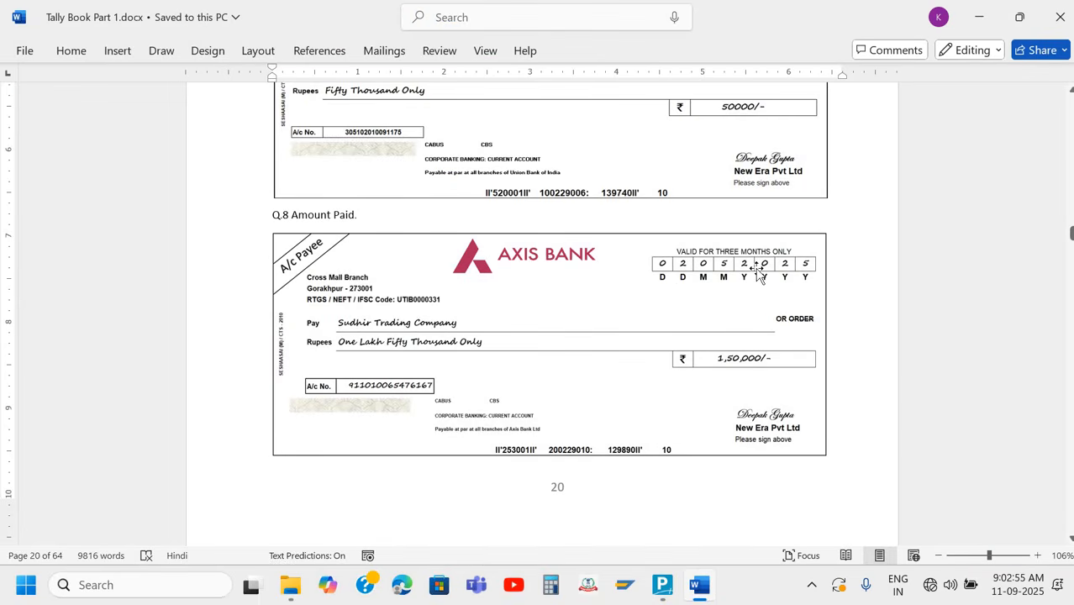
key("alt+Tab")
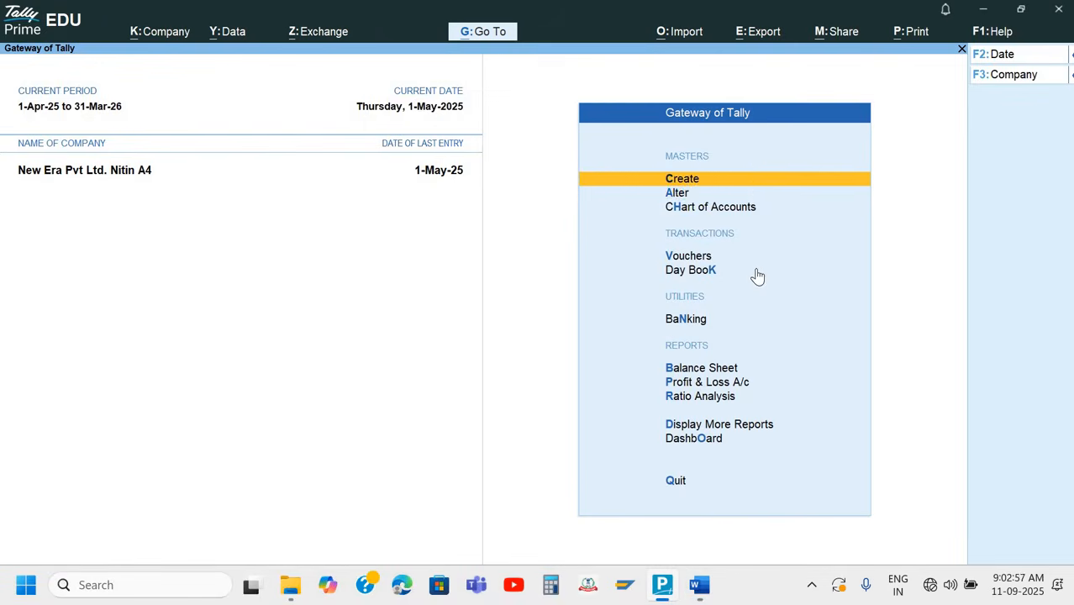
Start a new Payment voucher and set its date to 2-5-2025
key("Down")
key("Down")
key("Down")
key("Return")
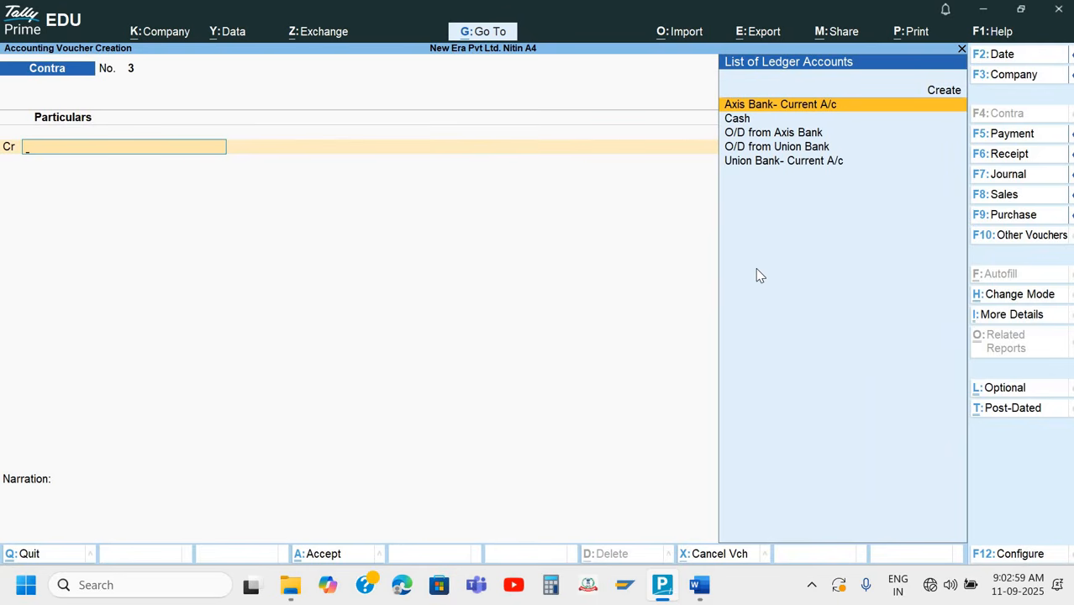
key("F5")
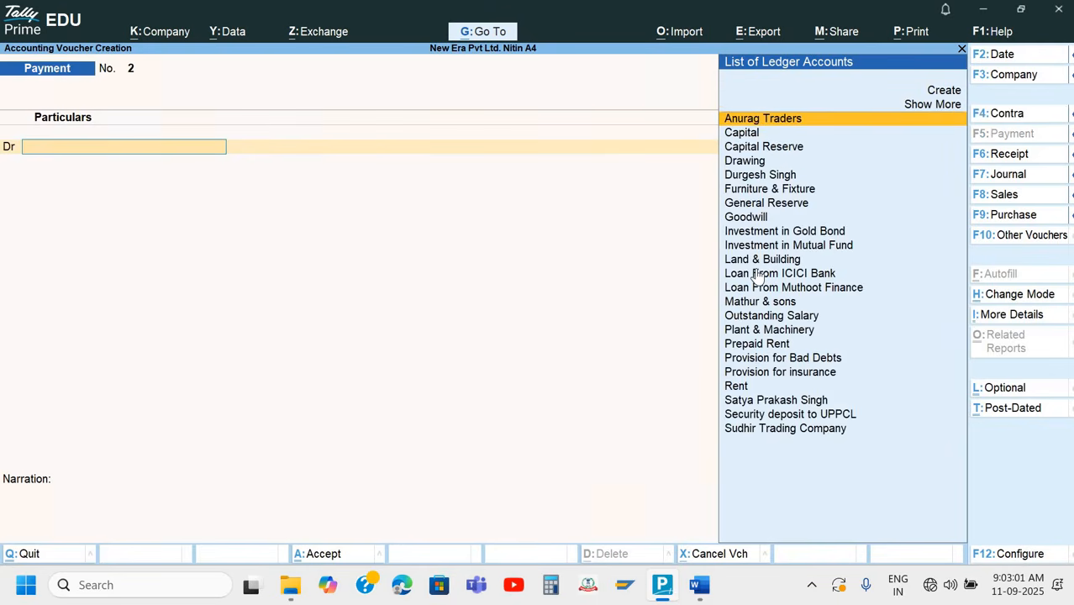
key("F2")
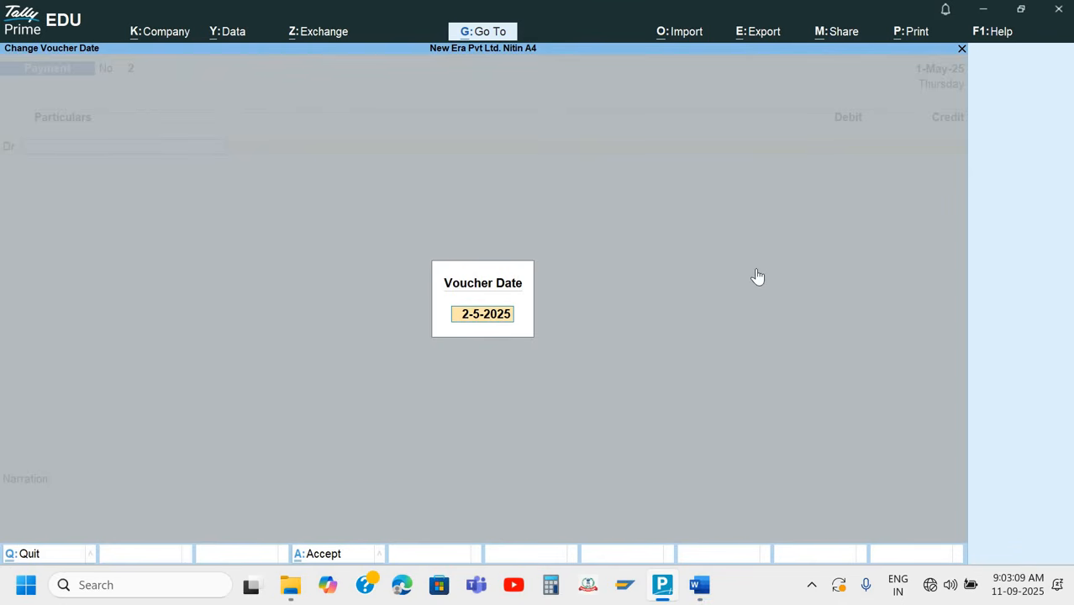
key("Return")
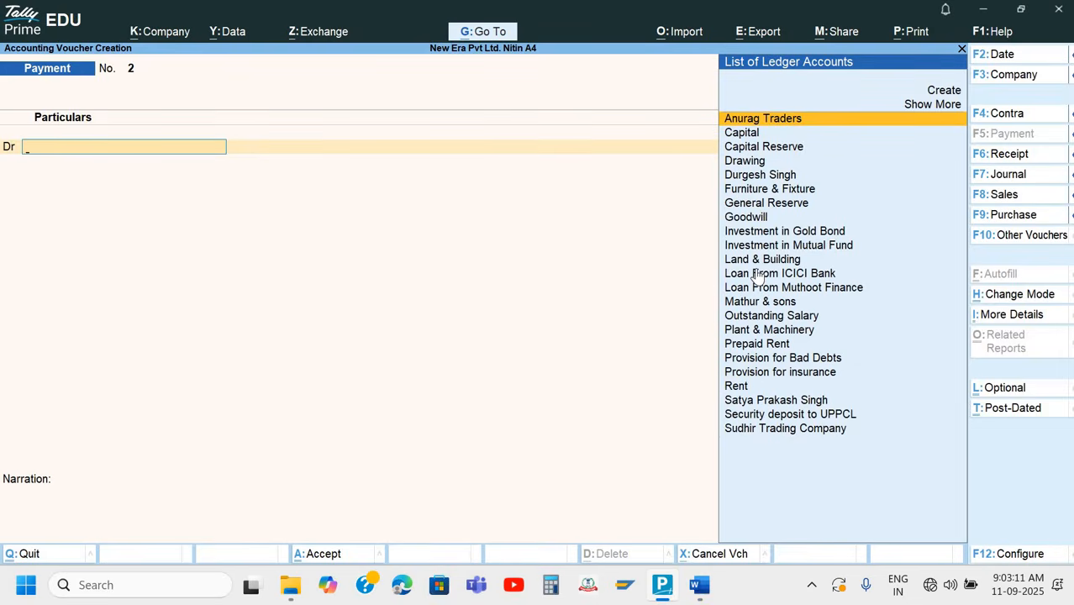
Select Sudhir Trading Company as the debit ledger of the Payment voucher
type("S")
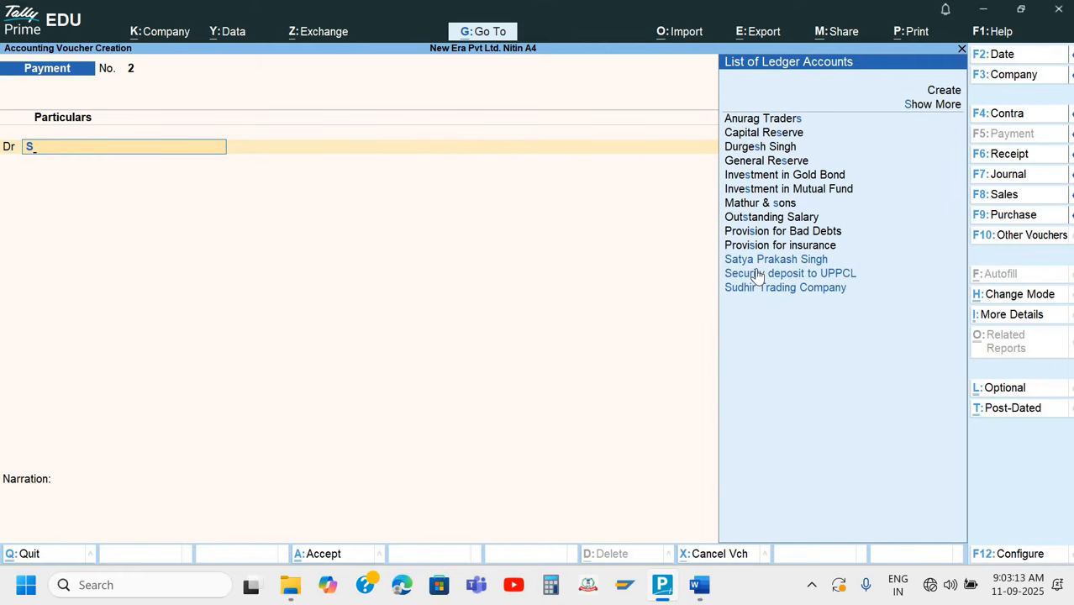
key("Down")
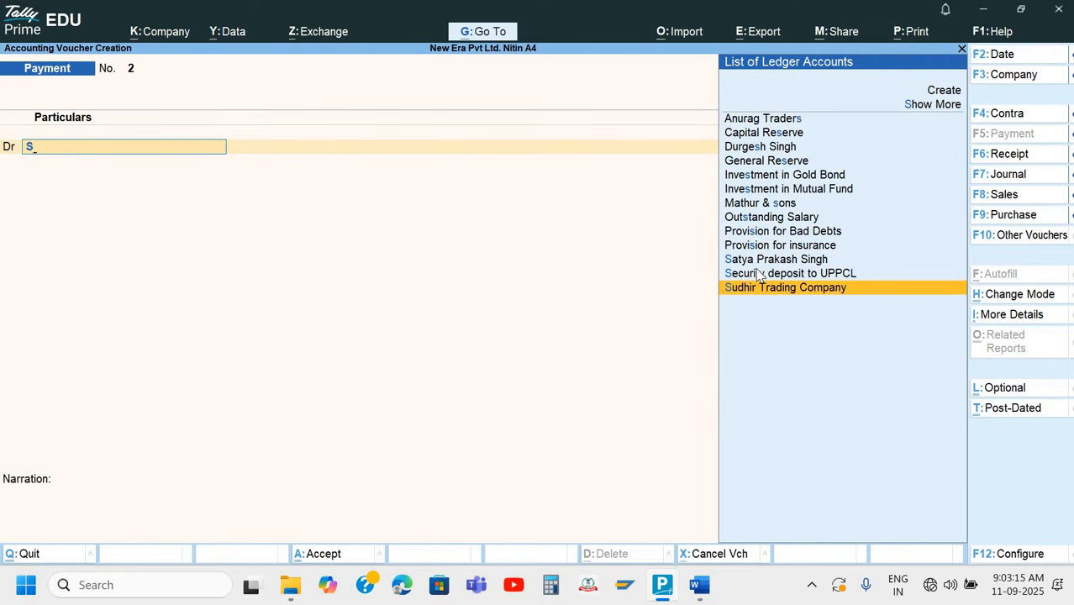
key("Return")
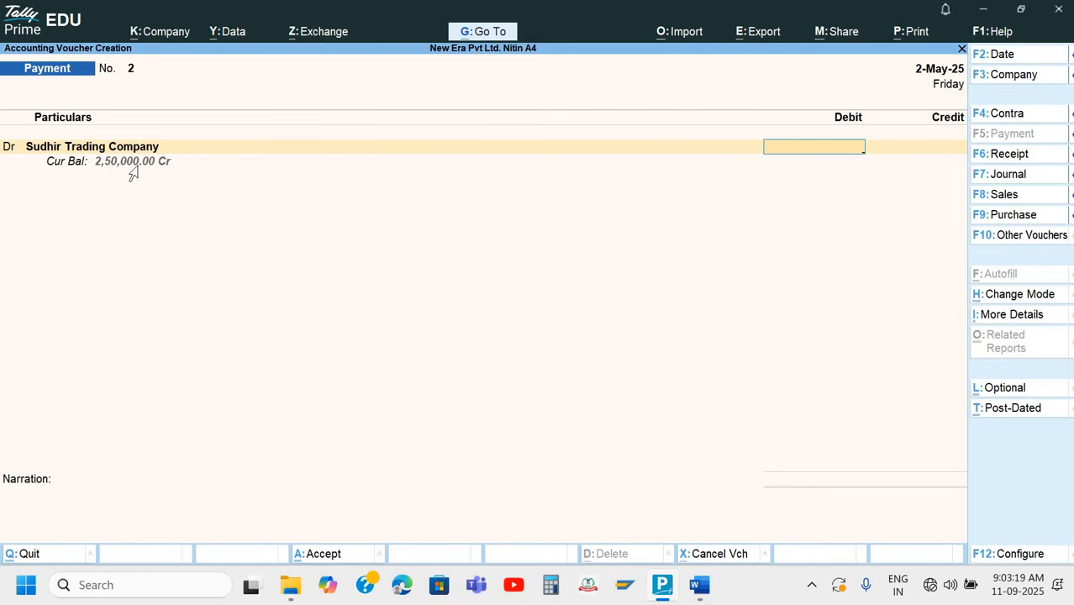
Check the amount on the Q.8 cheque in Word and enter 1,50,000 as Sudhir Trading Company's debit amount in TallyPrime
key("alt+Tab")
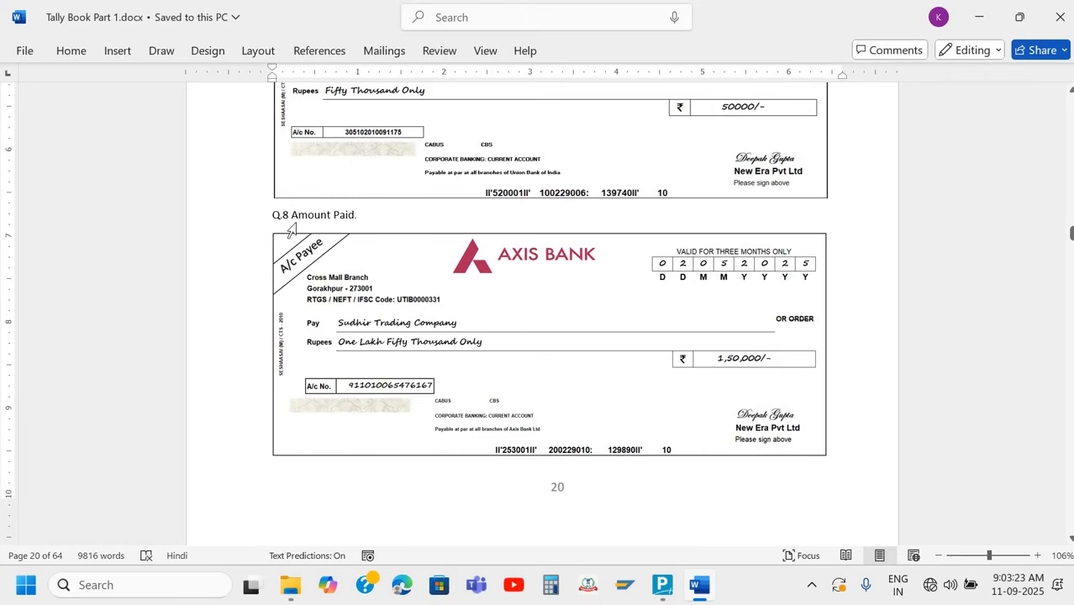
key("alt+Tab")
type("5")
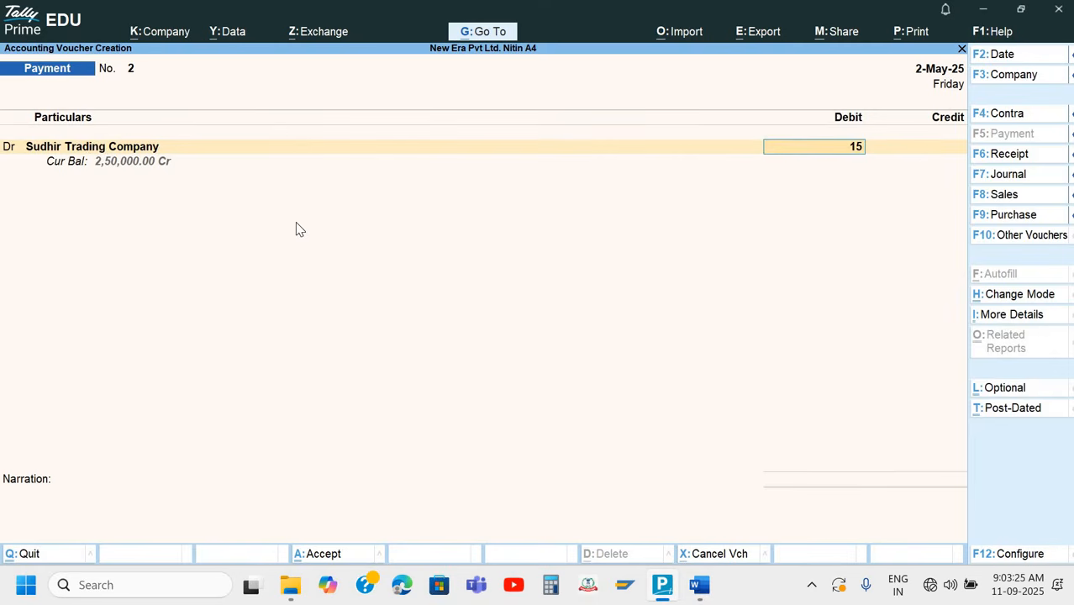
type("0,000")
key("Return")
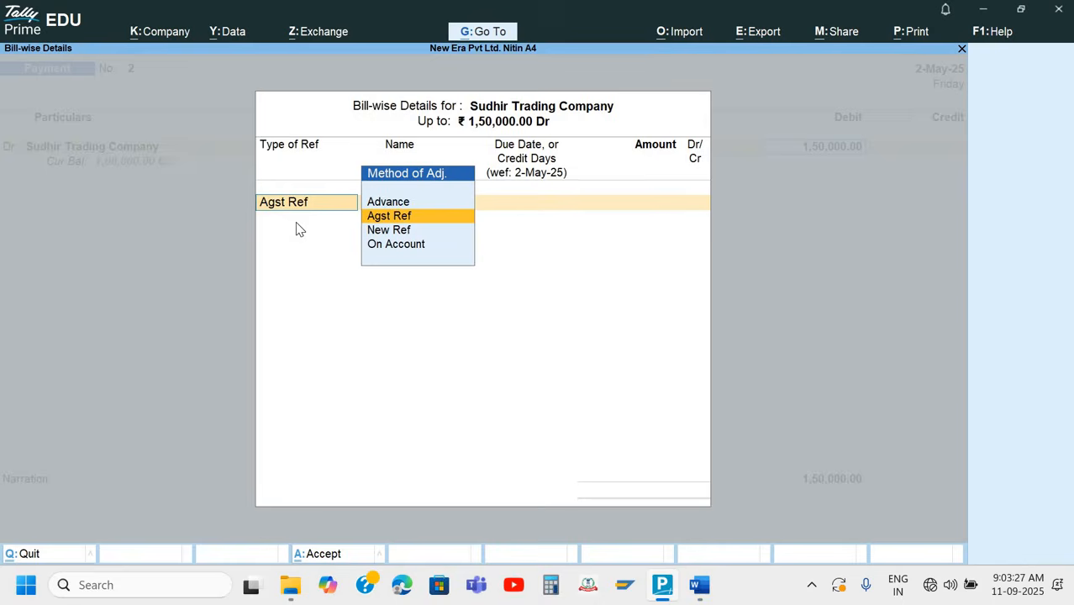
Allocate the full 1,50,000 as Agst Ref to the pending bill Bill/0519/24-25 in the bill-wise details
key("Return")
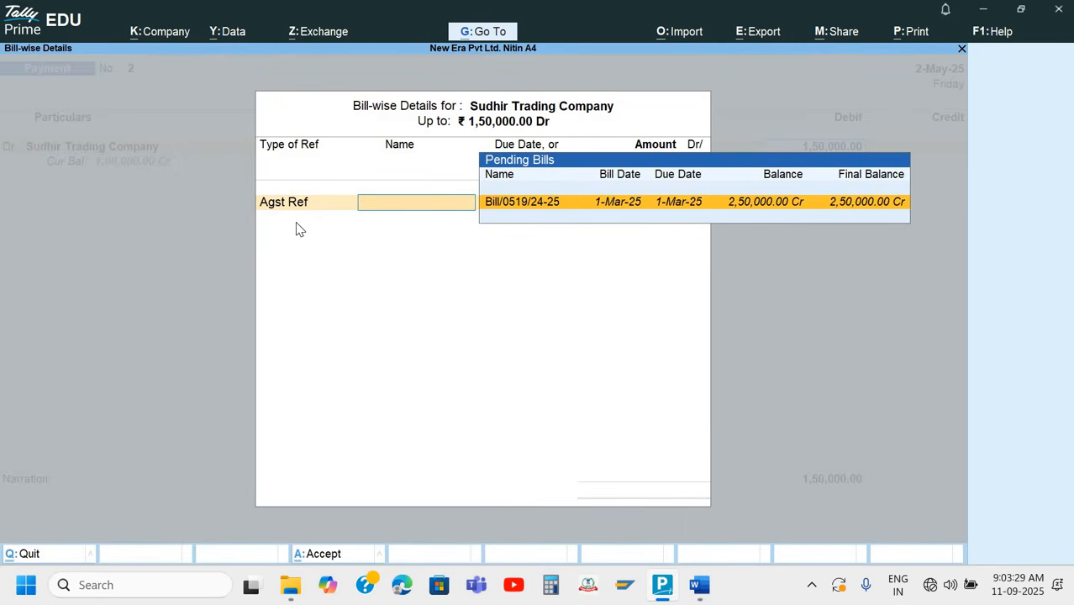
key("Return")
key("Return")
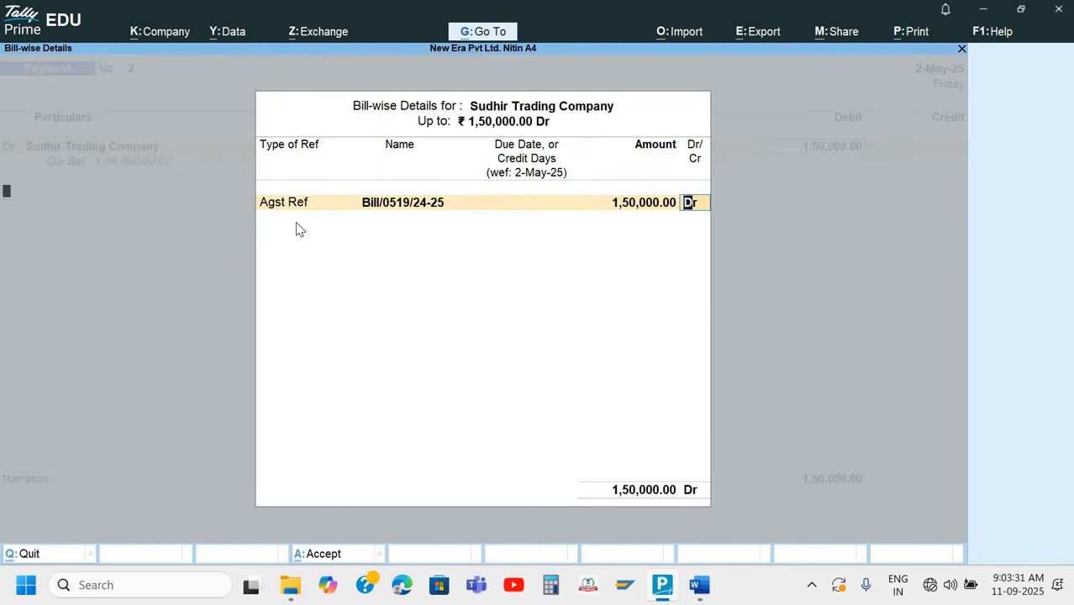
key("Return")
Credit Axis Bank- Current A/c with 1,50,000 and keep the cheque range as Not Applicable in its bank allocation
key("Return")
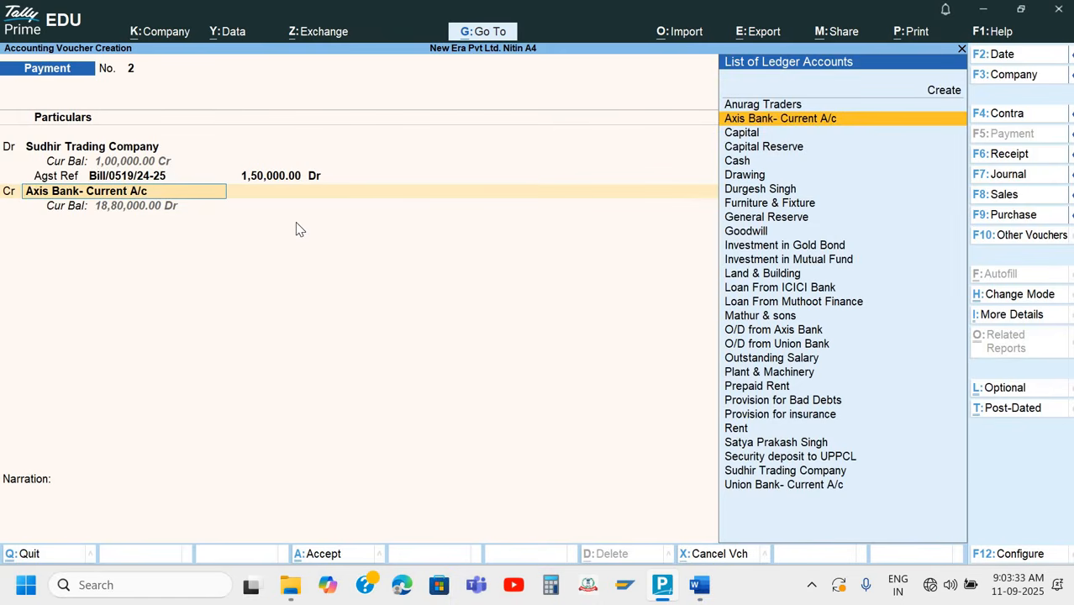
key("Return")
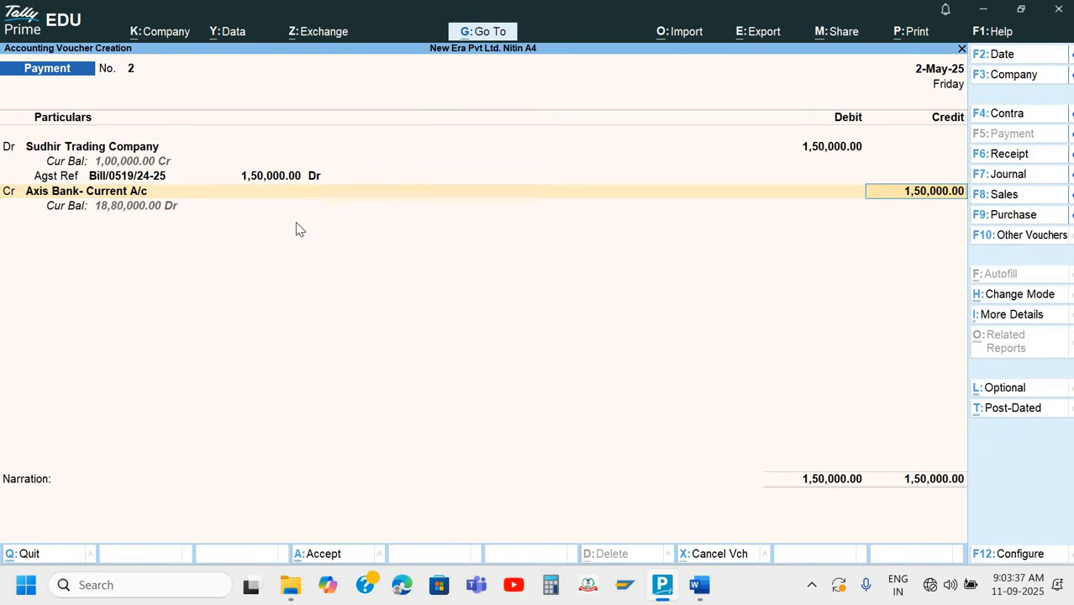
key("Return")
key("Return")
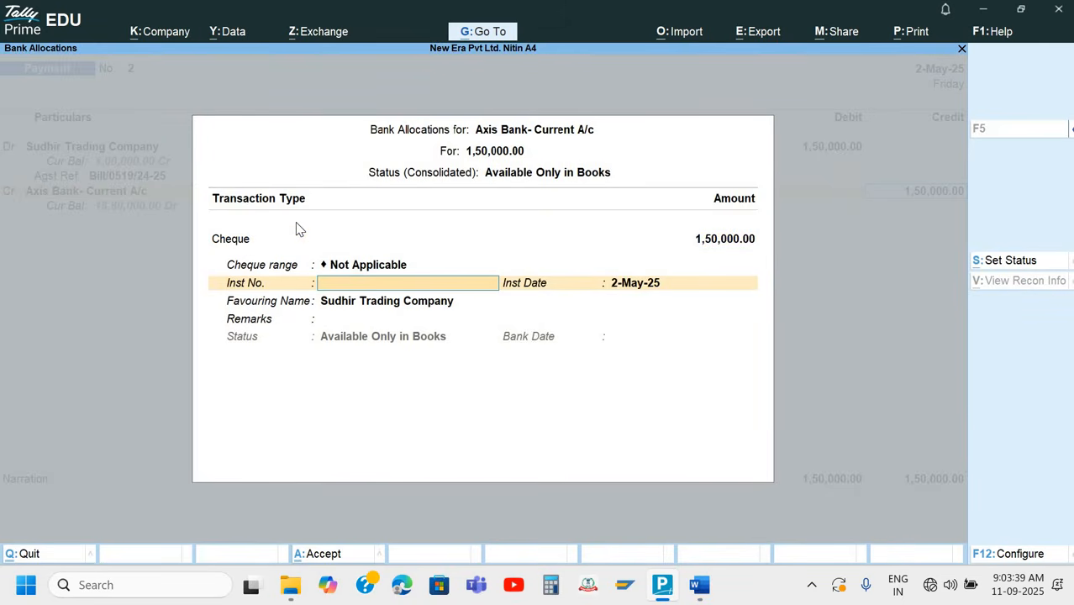
Look up the cheque number on the Q.8 cheque in Word and enter 253001 as the instrument number in TallyPrime
key("alt+Tab")
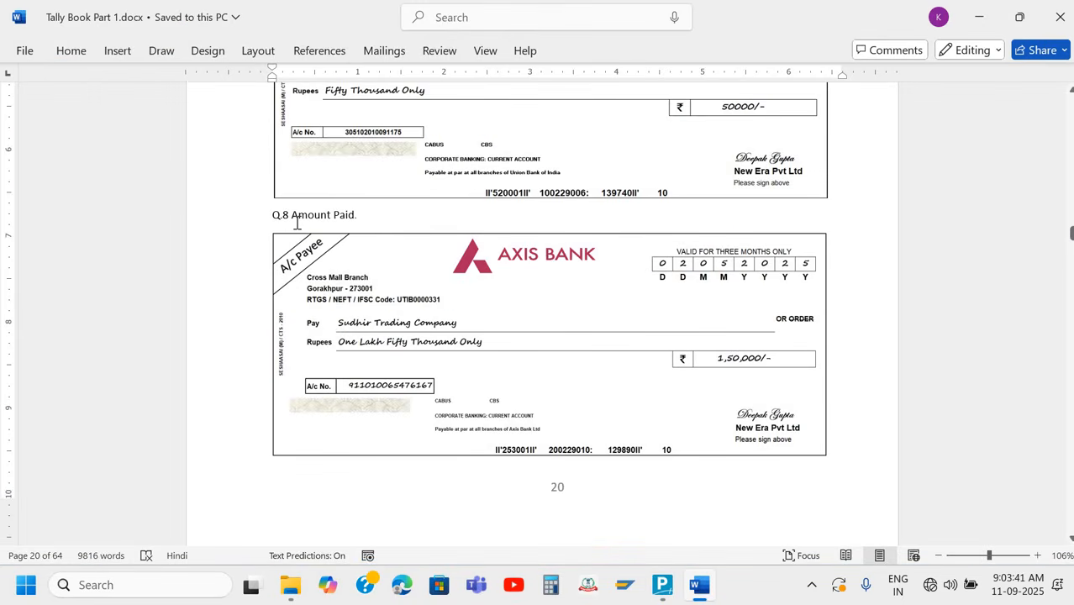
key("alt")
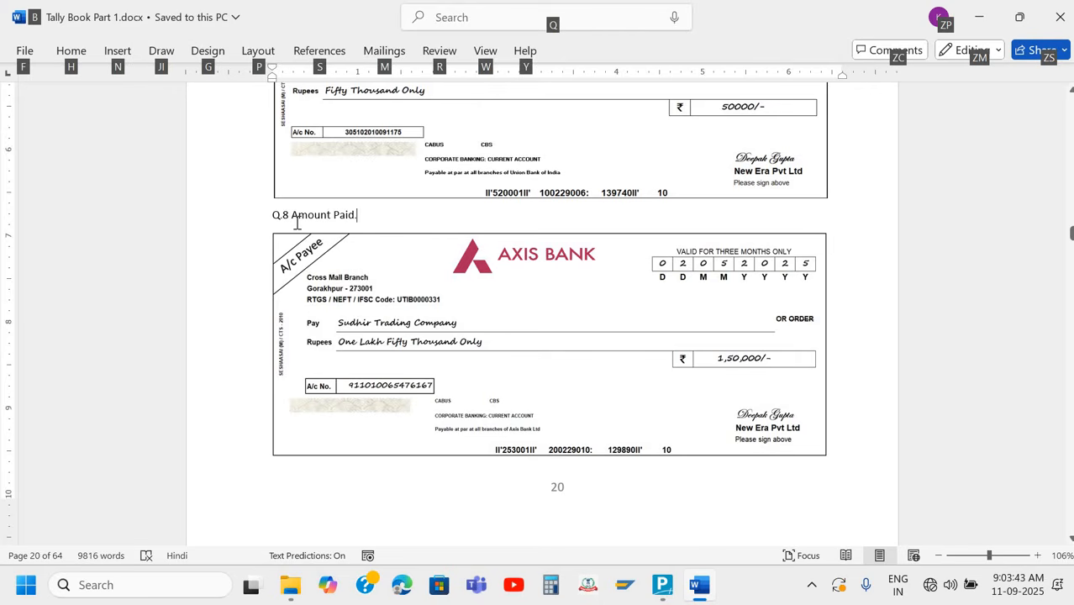
key("alt+Tab")
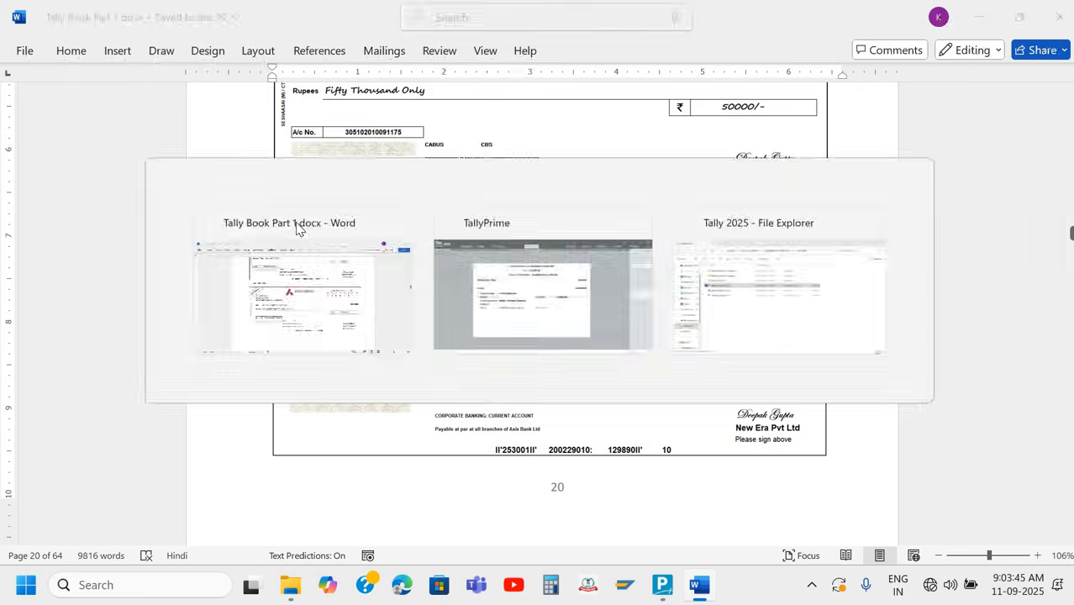
type("25")
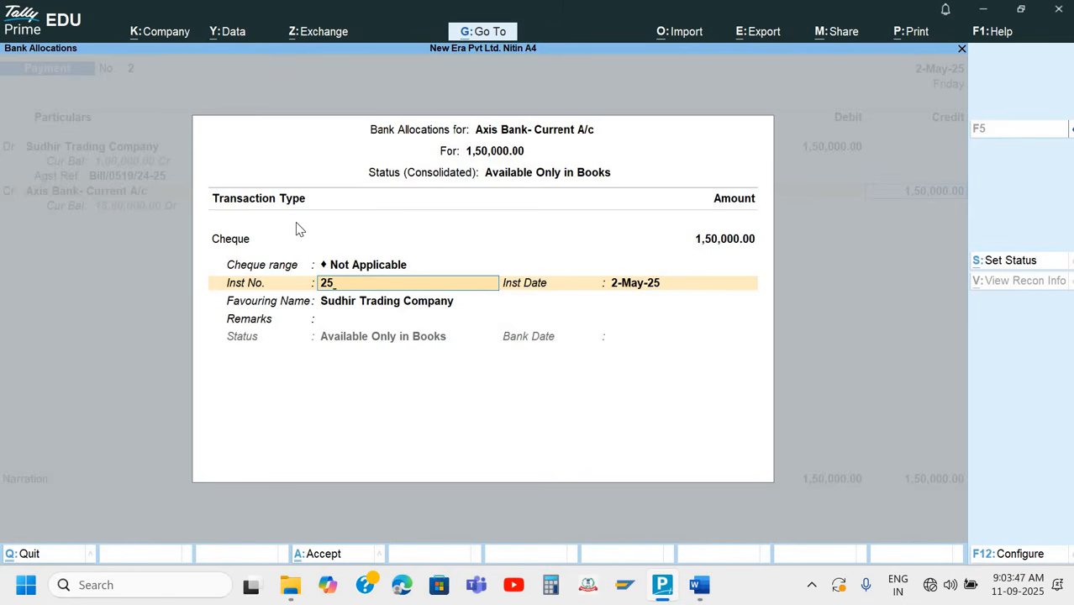
type("3001")
key("Return")
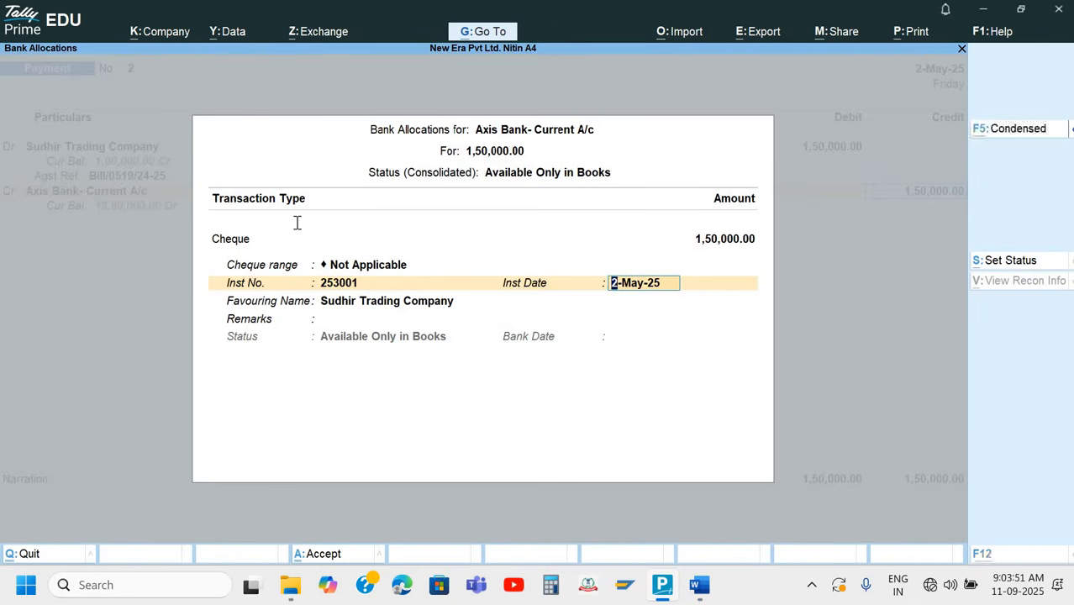
Check the allocation against the cheque, keep the instrument date 2-May-25 and favouring name Sudhir Trading Company, and finish it without remarks
key("alt+Tab")
key("alt+Tab")
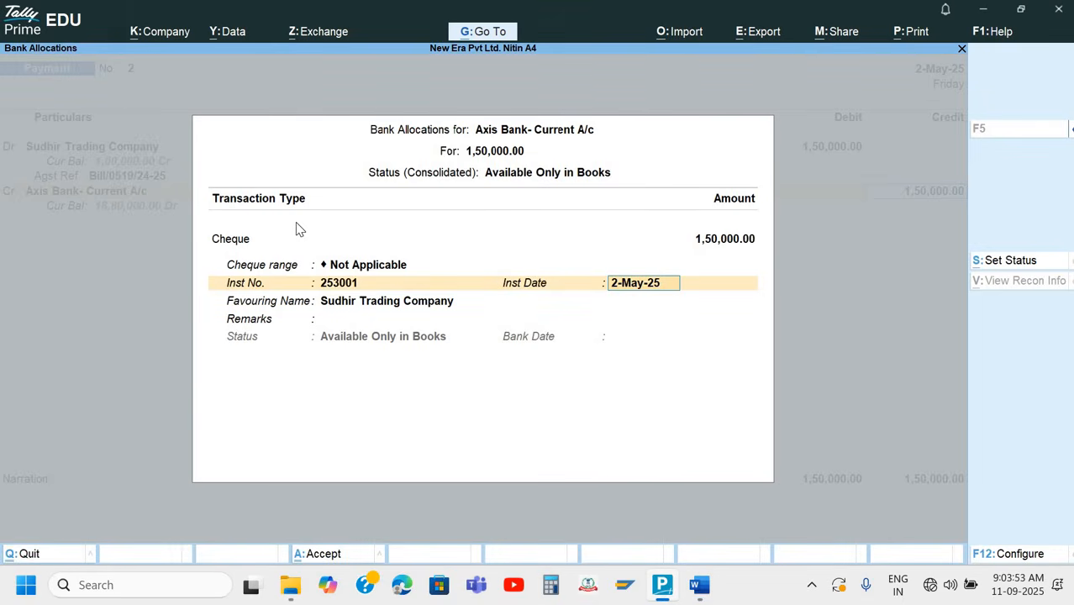
key("Return")
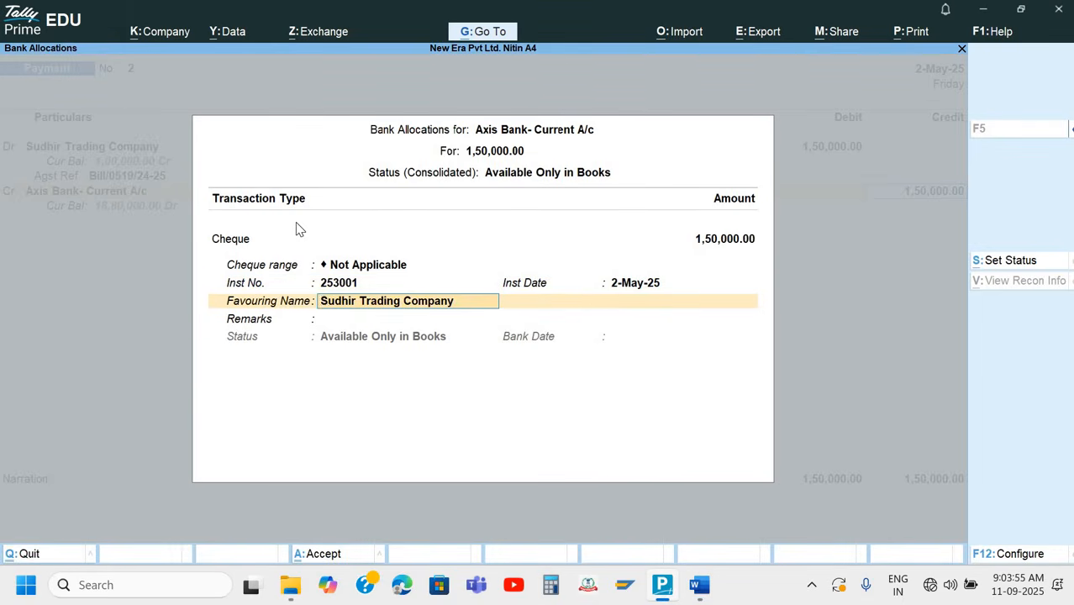
key("Return")
key("alt+Tab")
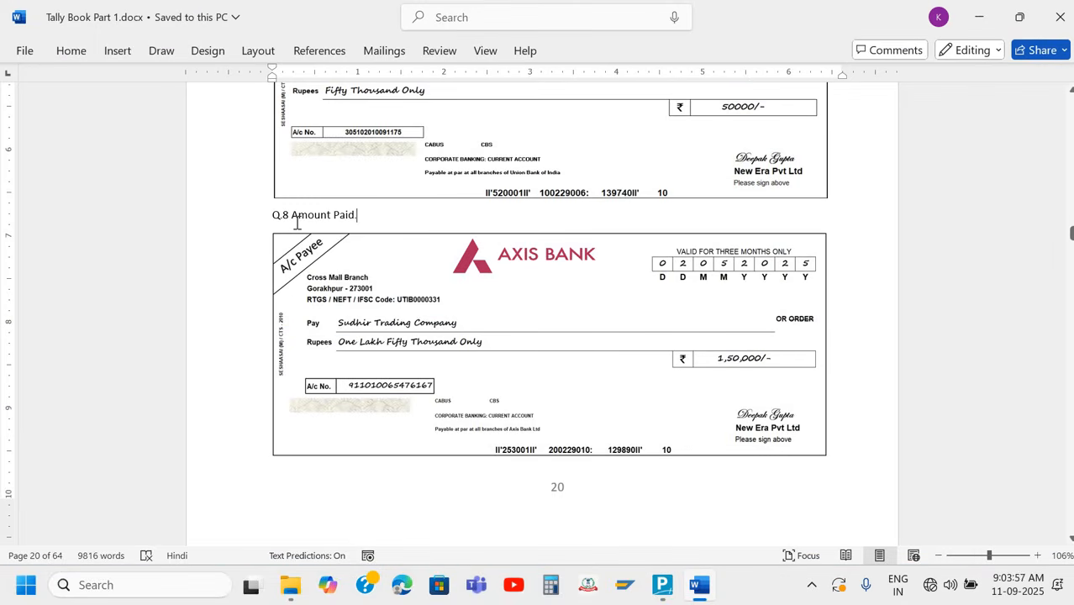
key("alt+Tab")
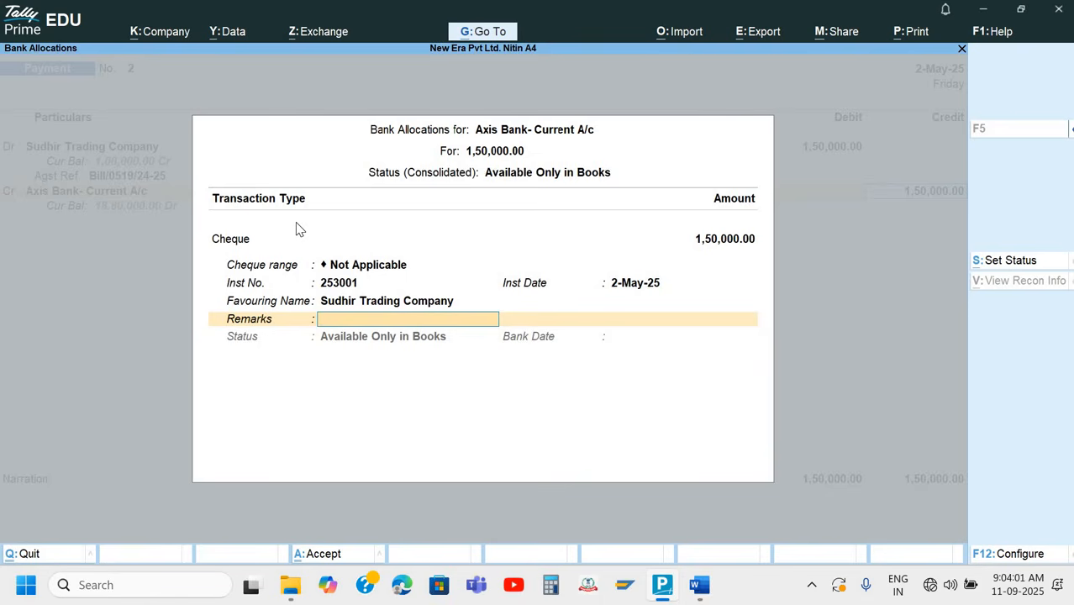
key("Return")
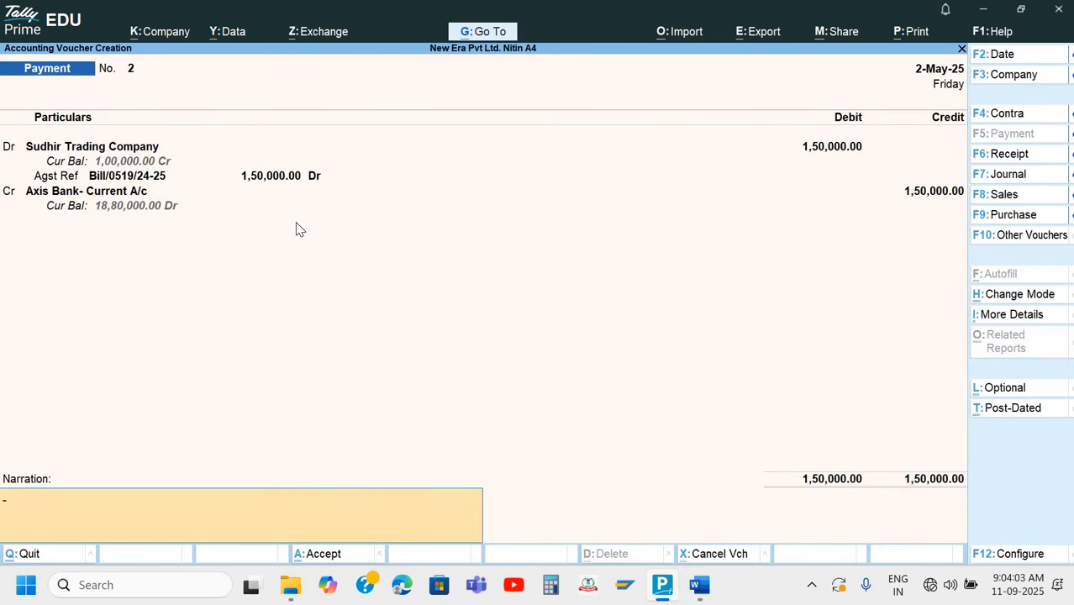
Enter the narration "Being payment made" and accept the Payment voucher
type("Being payment made")
key("Return")
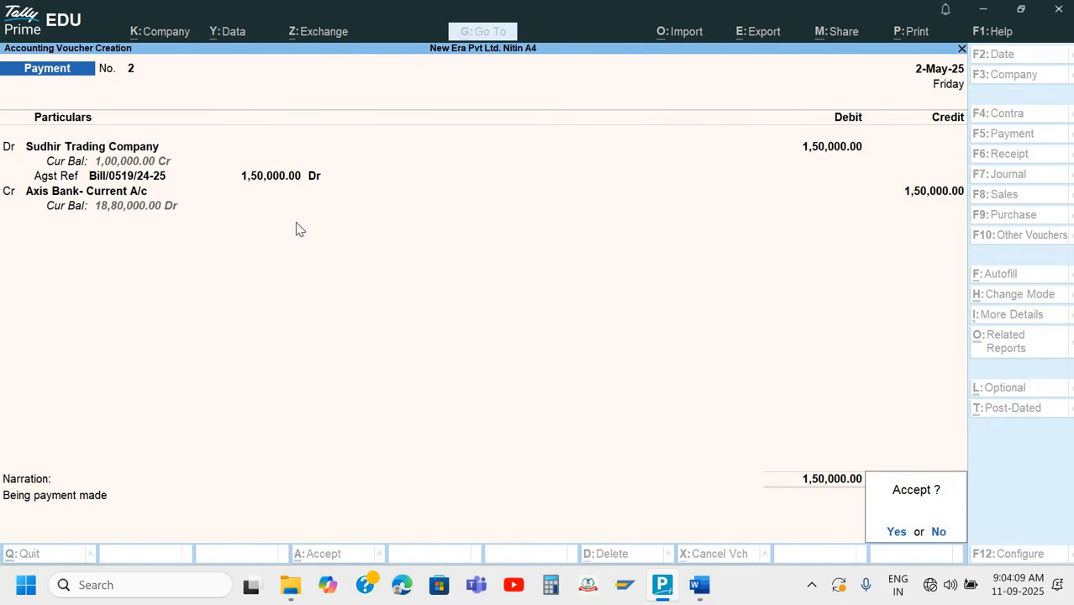
key("Return")
Switch to Word and examine the Q.9 Amount Receive receipt on the page after the Q.8 cheque
key("alt+Tab")
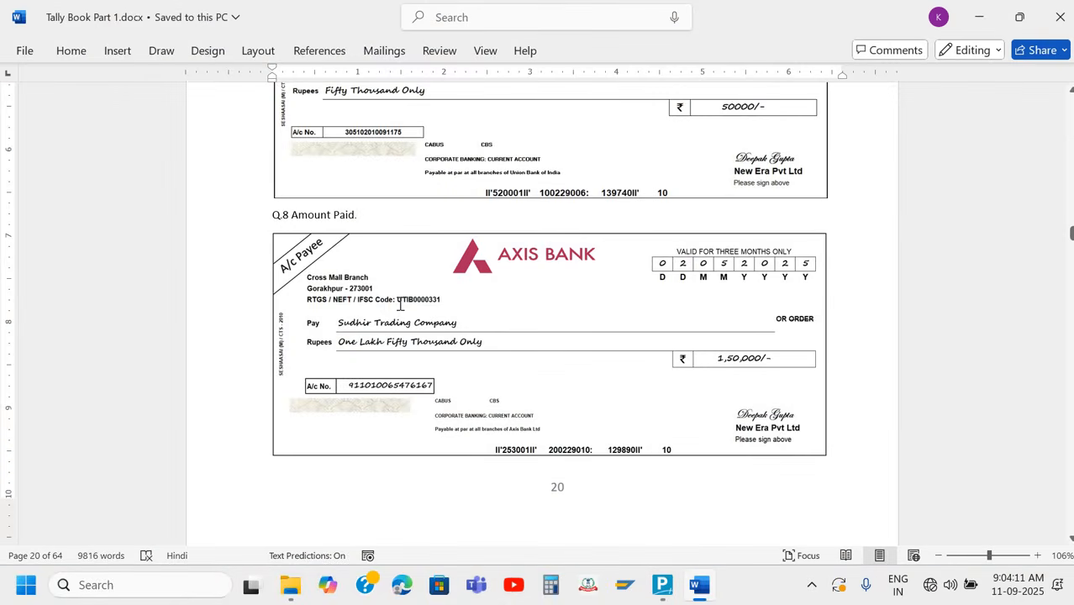
scroll(518, 422, "down", 1)
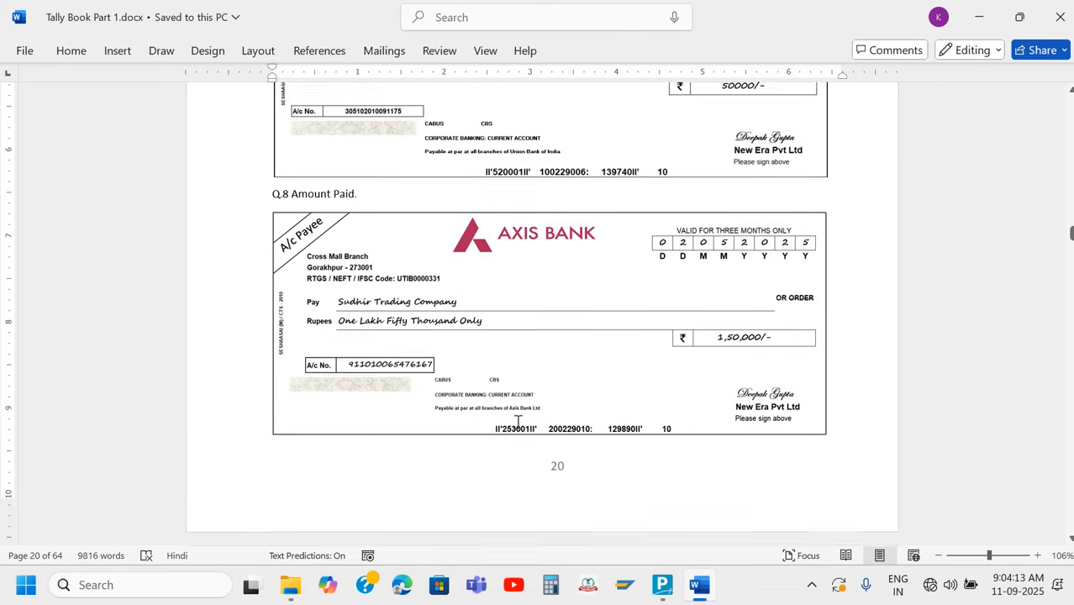
scroll(518, 427, "down", 2)
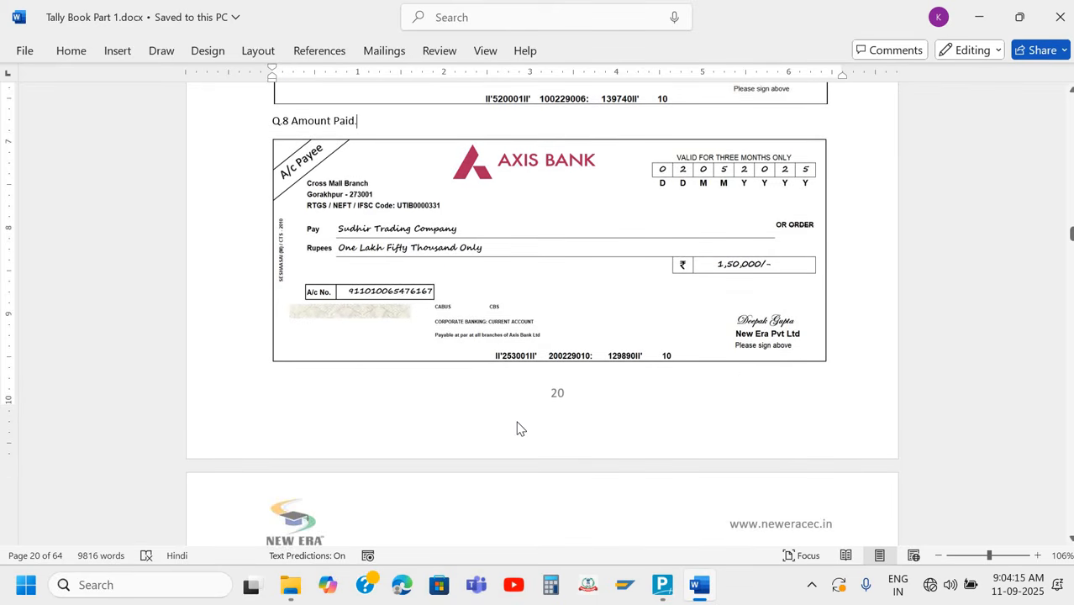
scroll(518, 429, "down", 2)
scroll(518, 429, "up", 1)
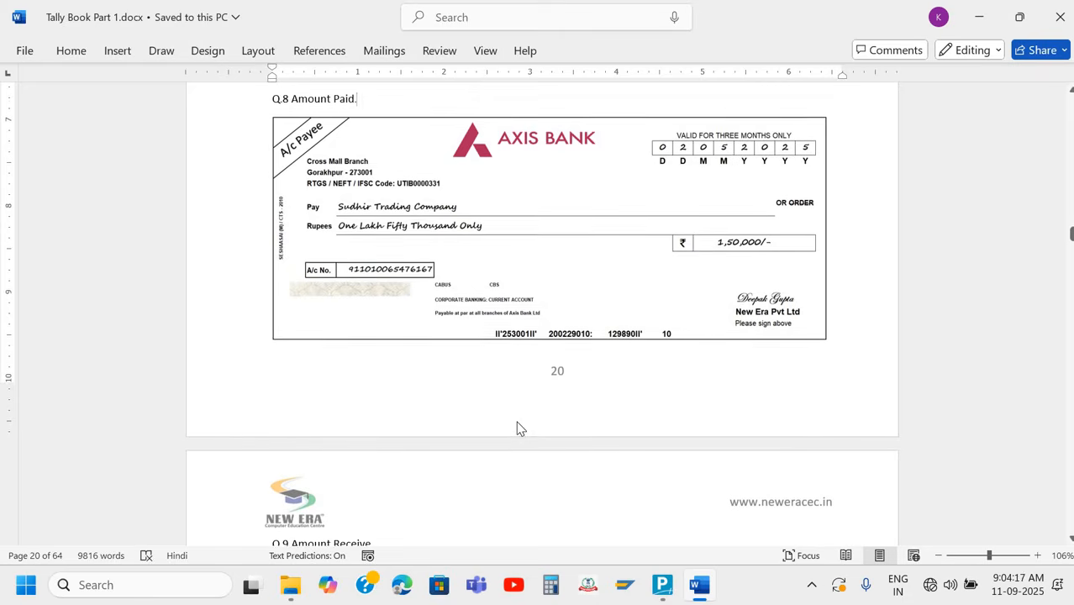
scroll(518, 429, "down", 1)
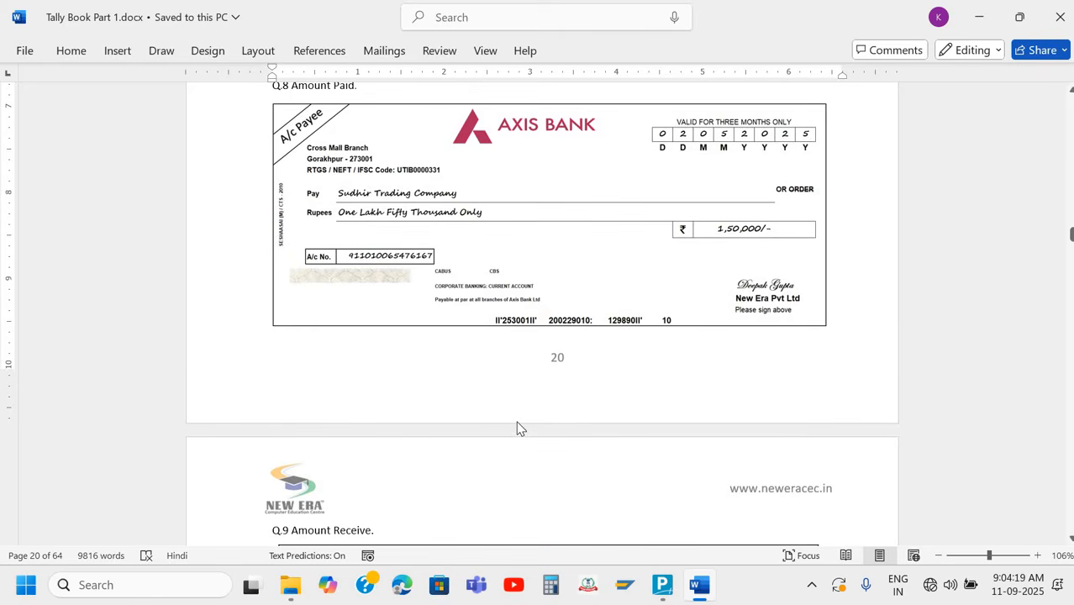
scroll(518, 429, "down", 10)
scroll(518, 426, "up", 8)
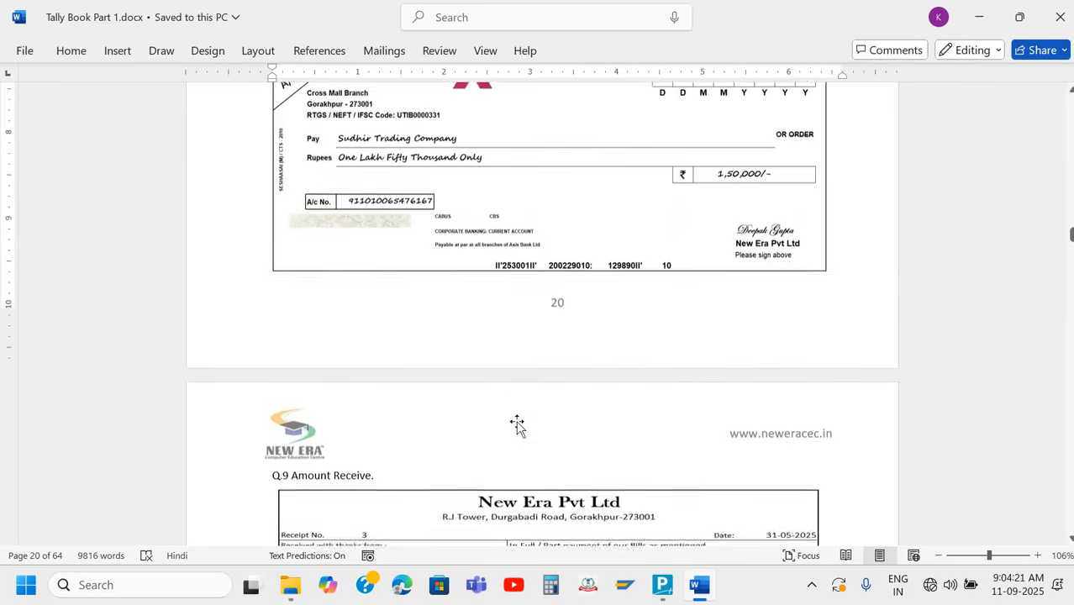
scroll(518, 428, "up", 2)
scroll(517, 428, "down", 3)
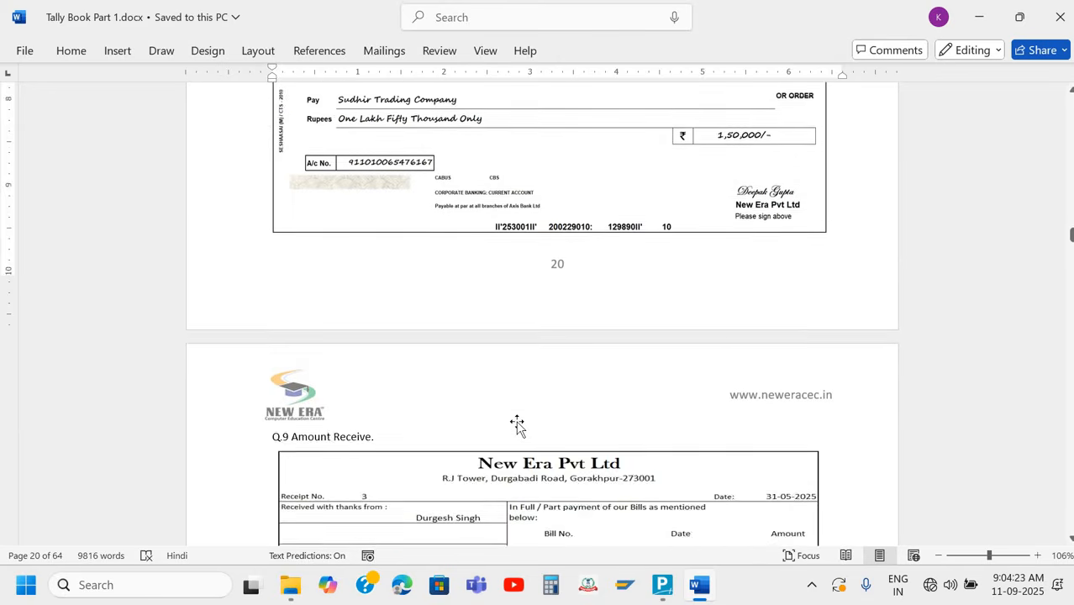
scroll(517, 427, "down", 8)
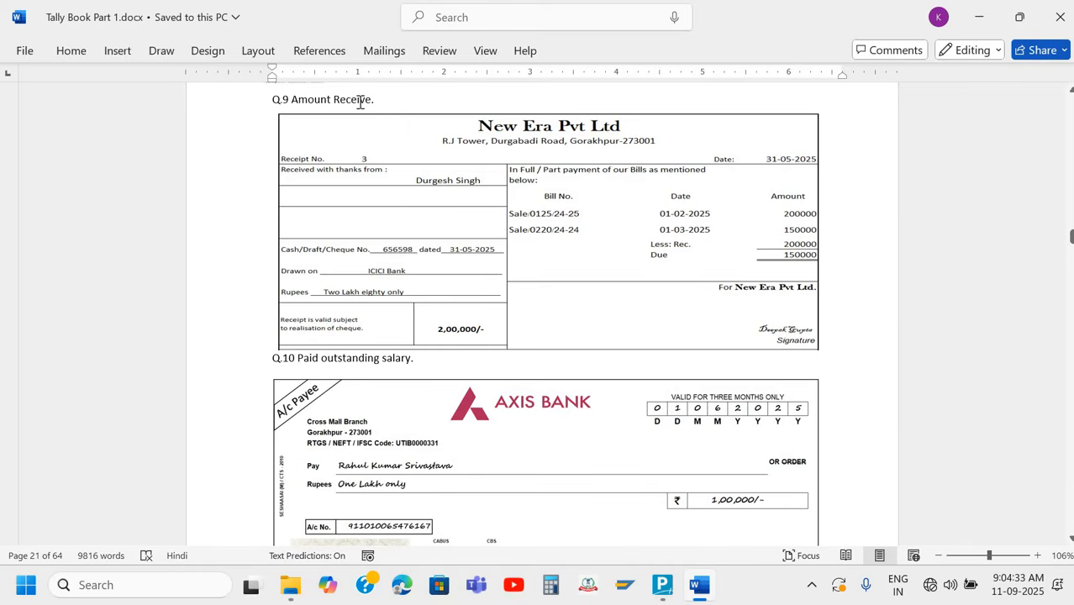
Switch to TallyPrime, change to a Receipt voucher and set its date to 31-5 to match the Q.9 receipt
key("alt+Tab")
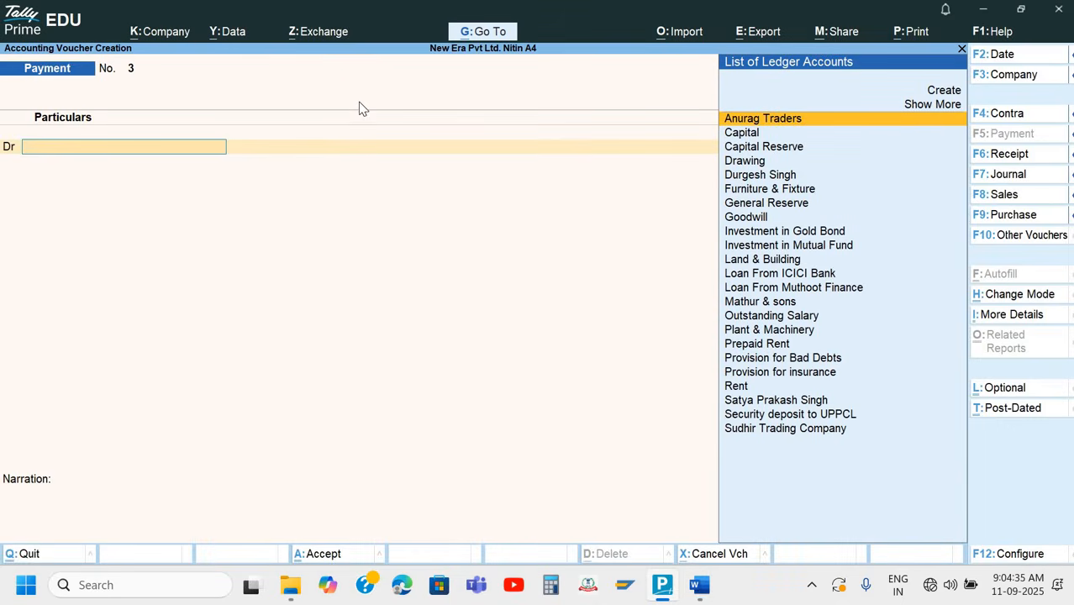
key("F6")
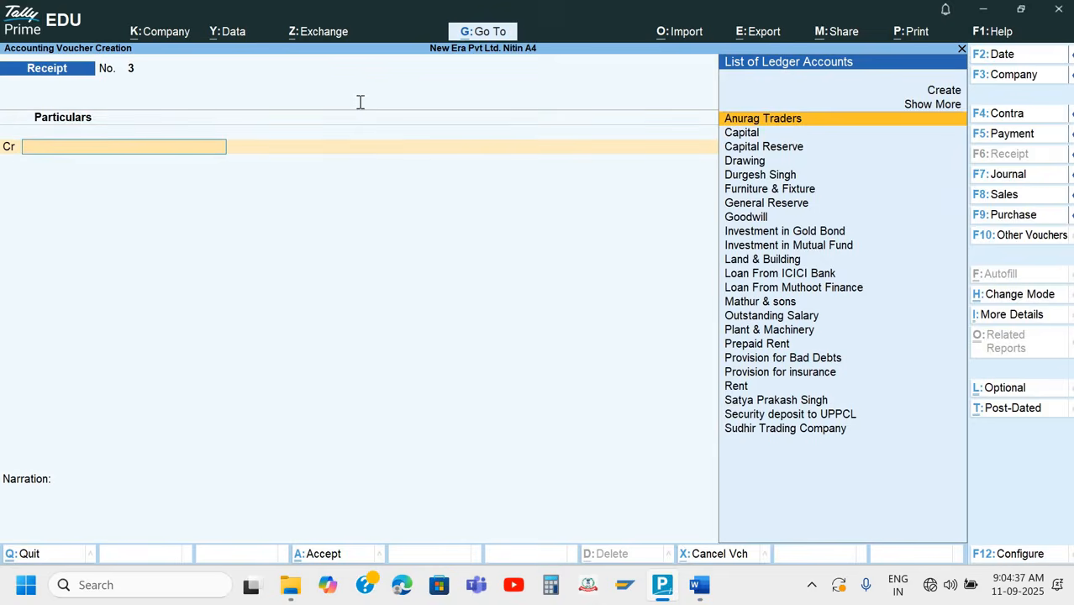
key("alt+Tab")
key("alt")
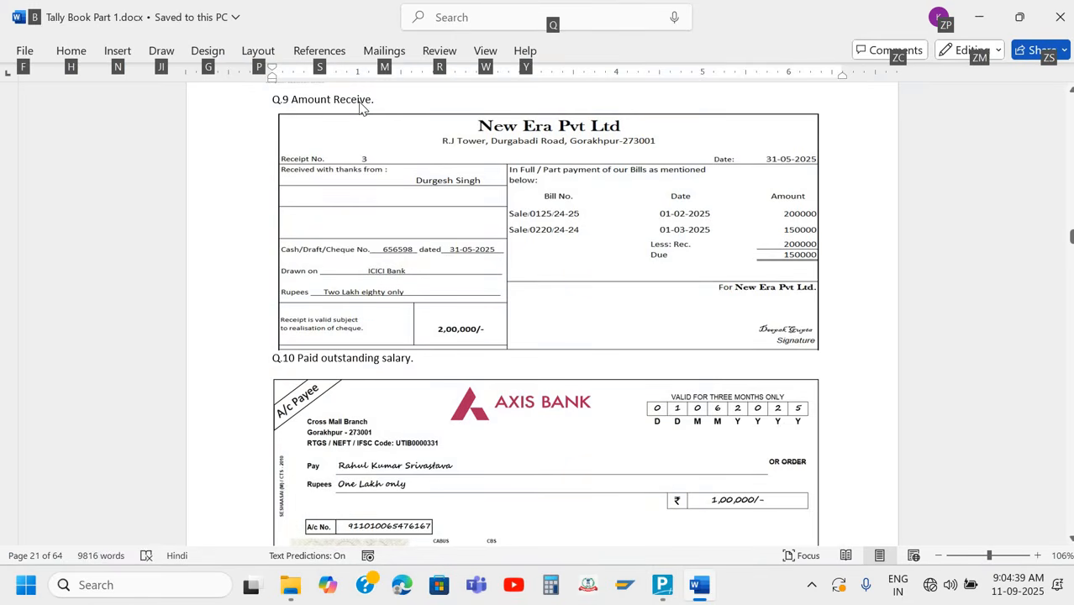
key("alt+Tab")
key("F2")
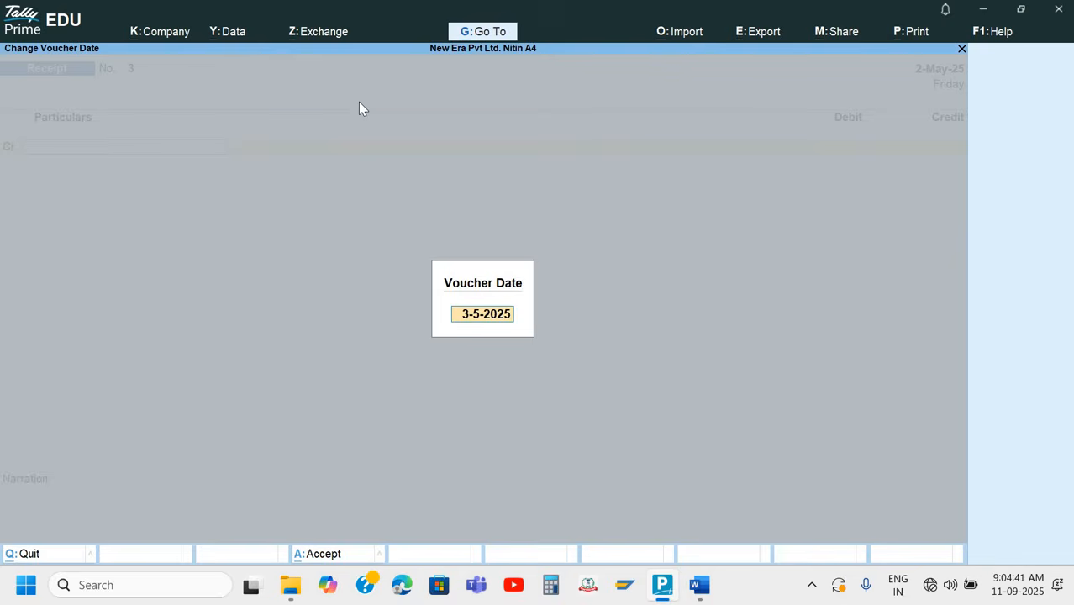
type("31-5")
key("Return")
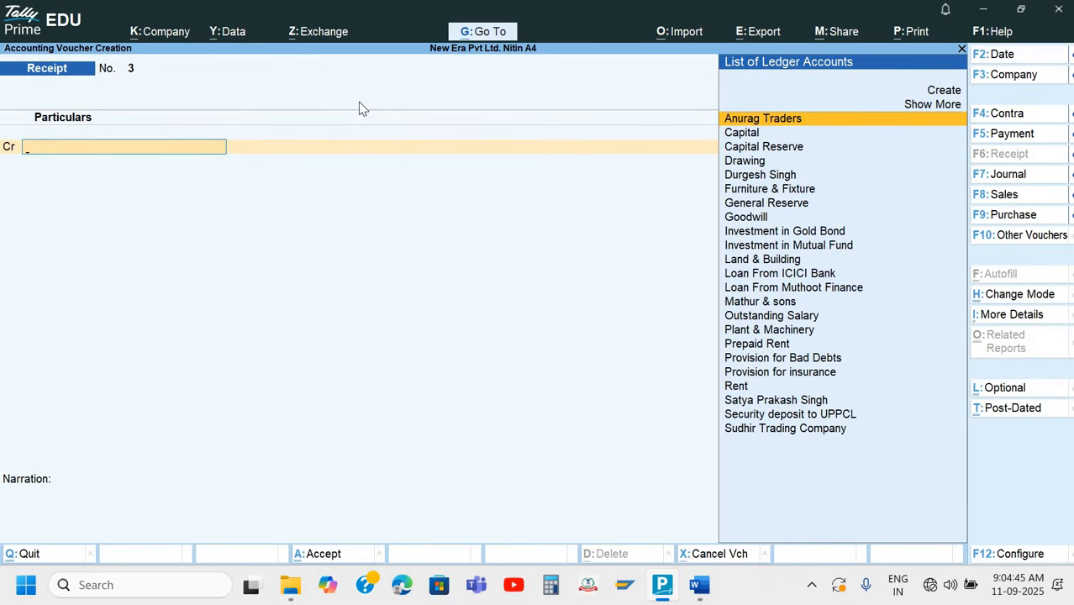
Check the payer on the Q.9 receipt in Word and select that customer's ledger as the Receipt voucher's credit account
key("Down")
key("Up")
key("alt")
key("alt+Tab")
key("alt+Tab")
key("Down")
key("Down")
key("Down")
key("Down")
key("Return")
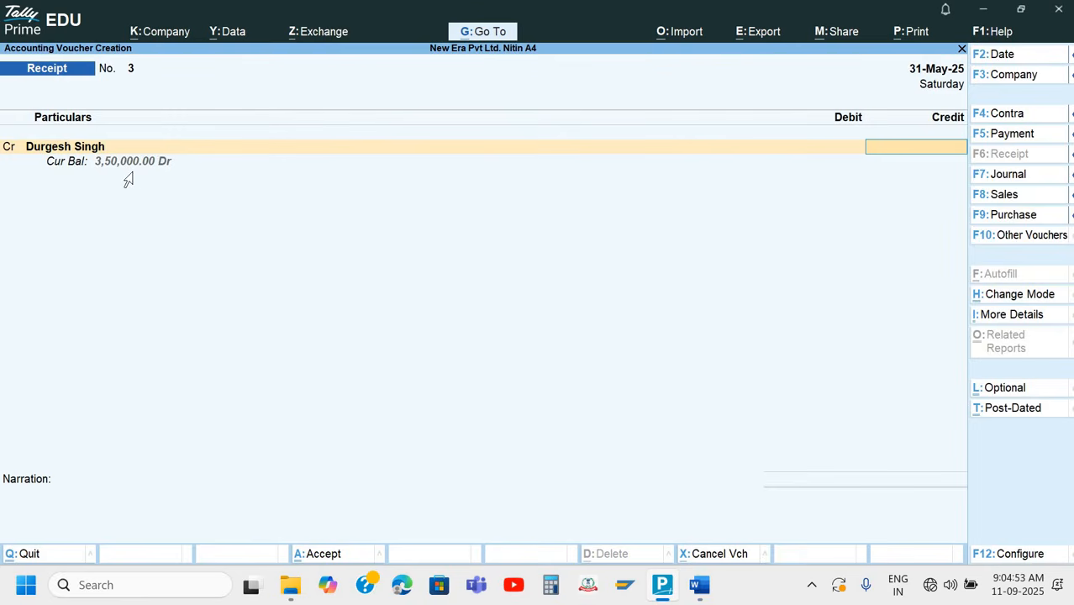
Check the amount on the Q.9 receipt in Word and enter 200000 as the customer's credit amount in TallyPrime
key("alt+Tab")
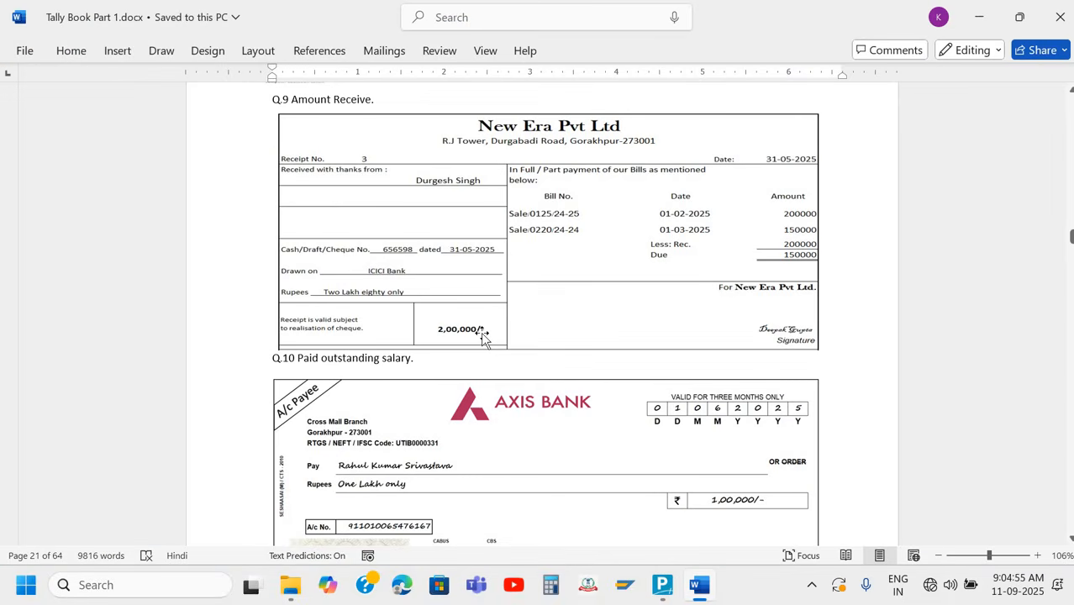
key("alt+Tab")
type("2")
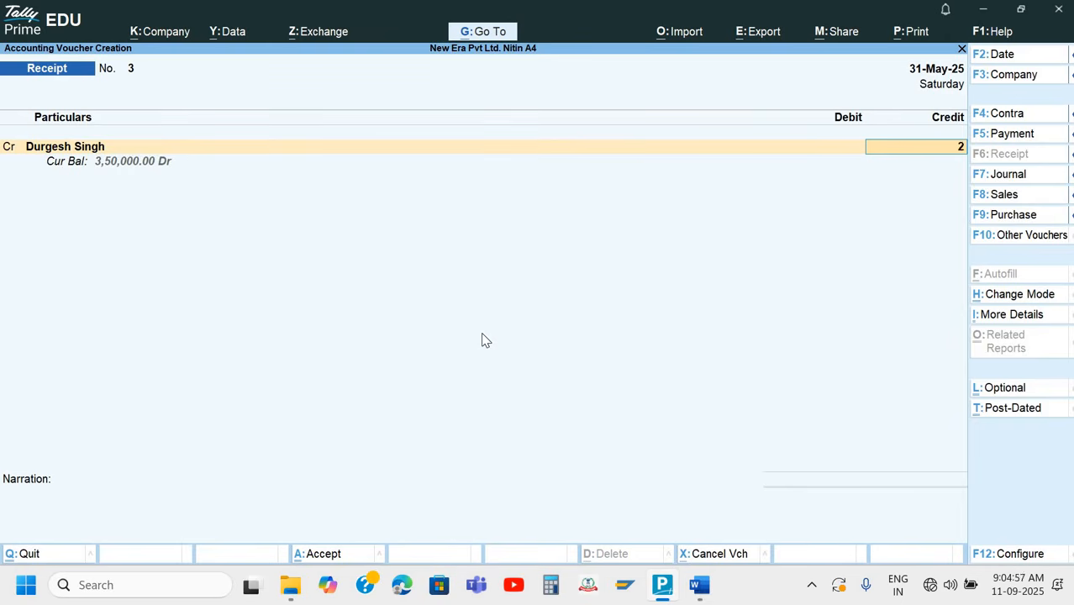
type("00000")
key("Return")
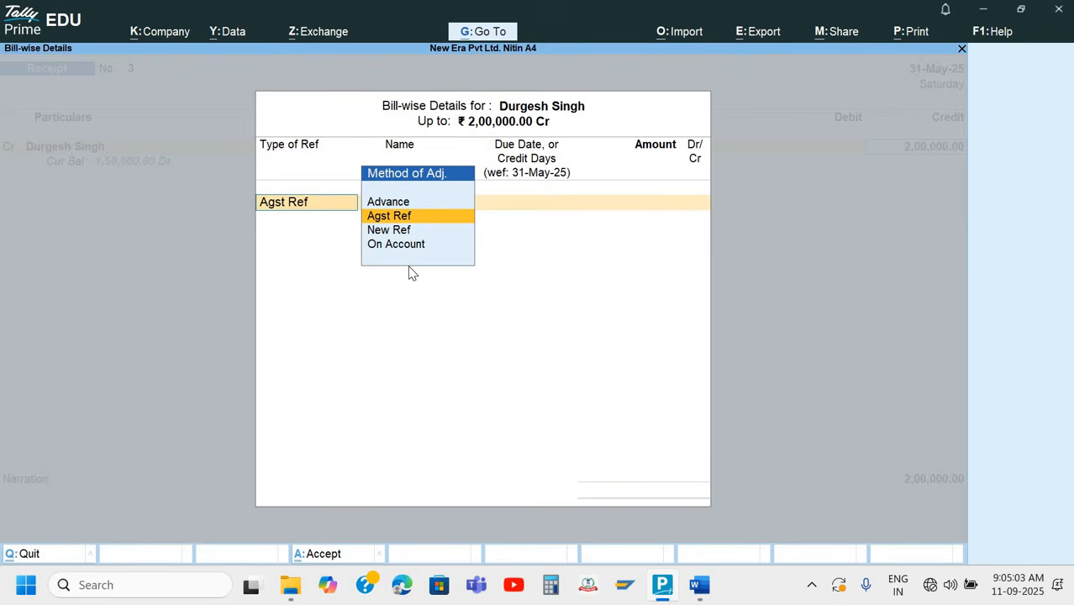
Allocate the 2,00,000 credit as Agst Ref against the pending bill Sale/0125/24-25
key("Return")
key("Down")
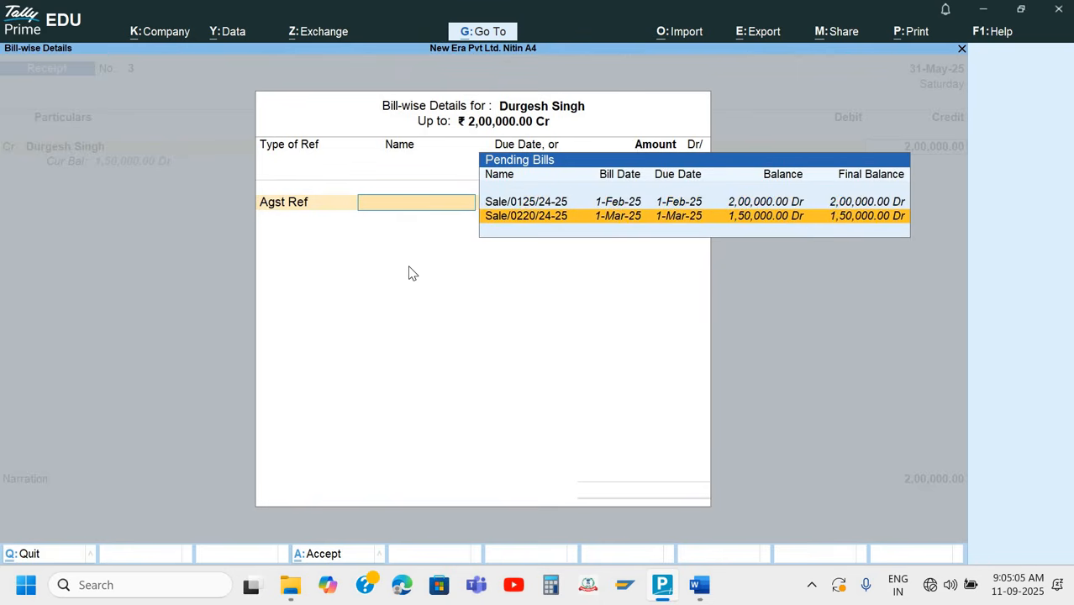
key("Up")
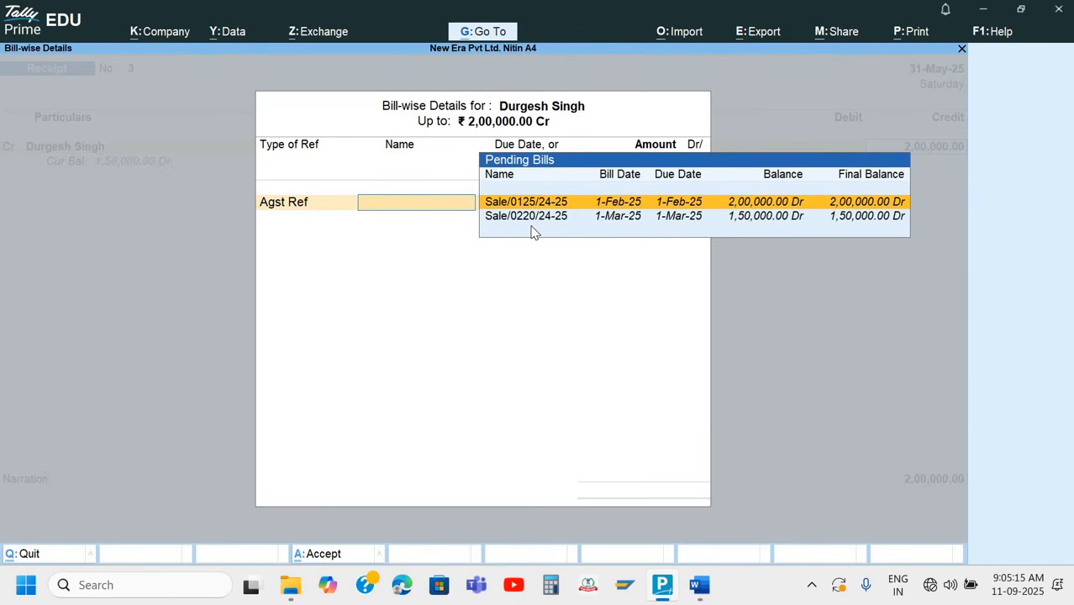
key("Return")
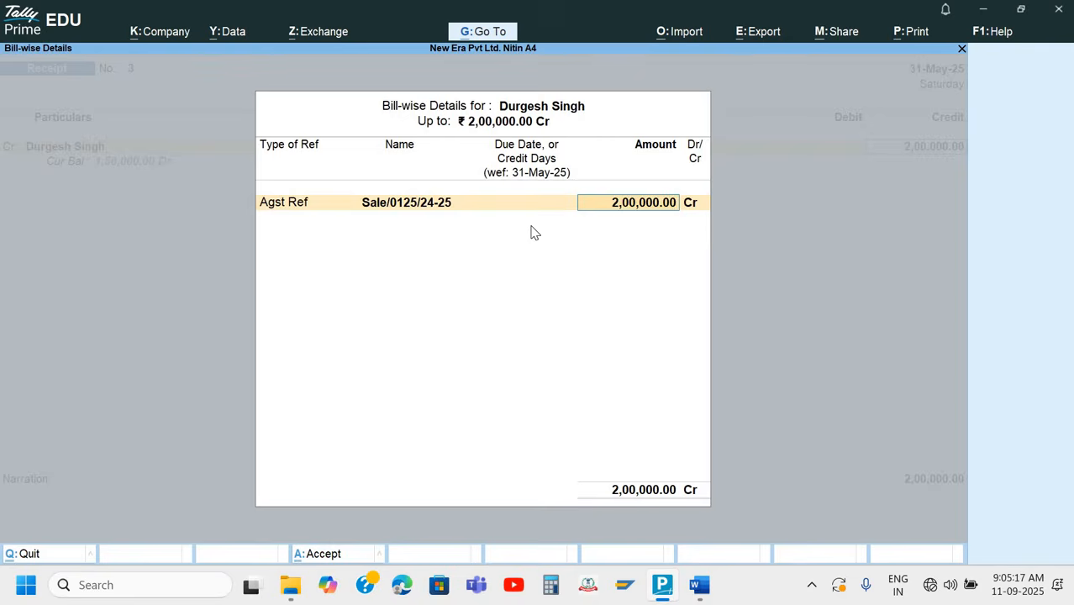
key("Return")
key("Return")
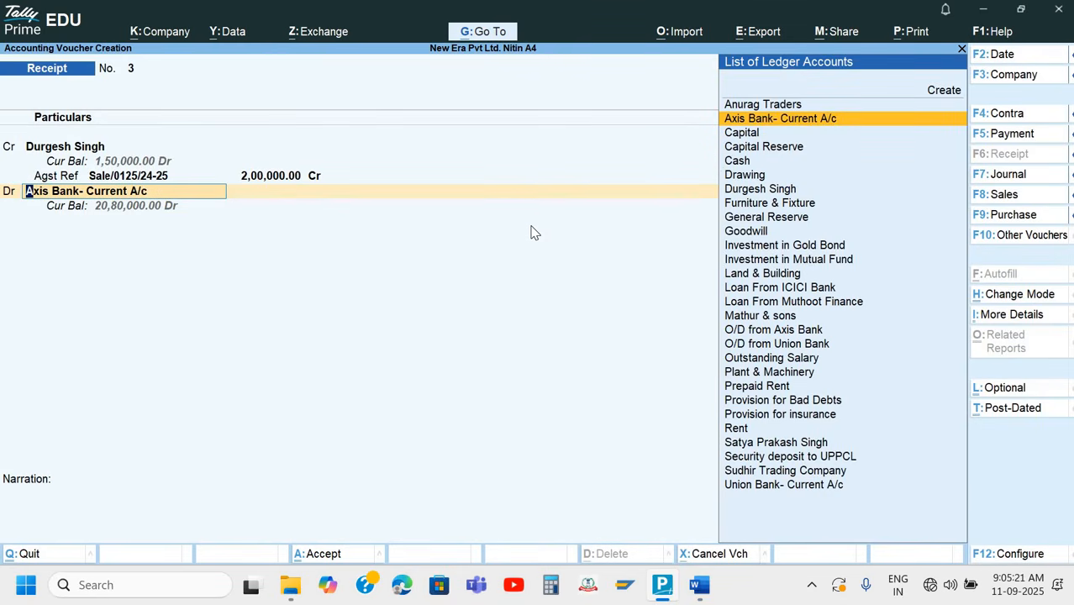
Debit Axis Bank- Current A/c with 2,00,000 after checking the Q.9 receipt in Word, and choose Cheque/DD as the transaction type
key("Return")
key("alt+Tab")
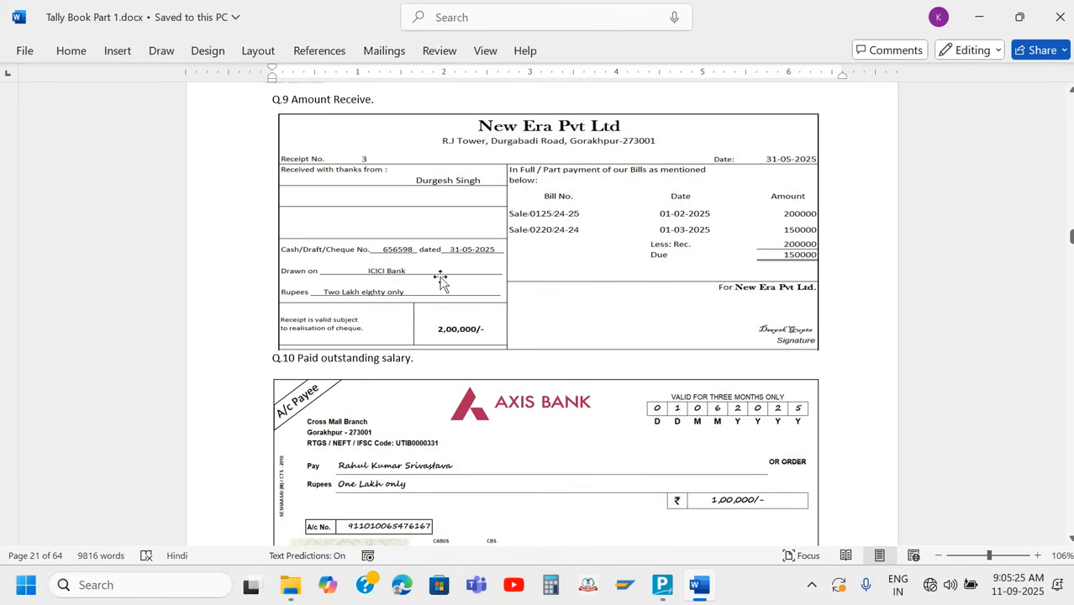
key("alt+Tab")
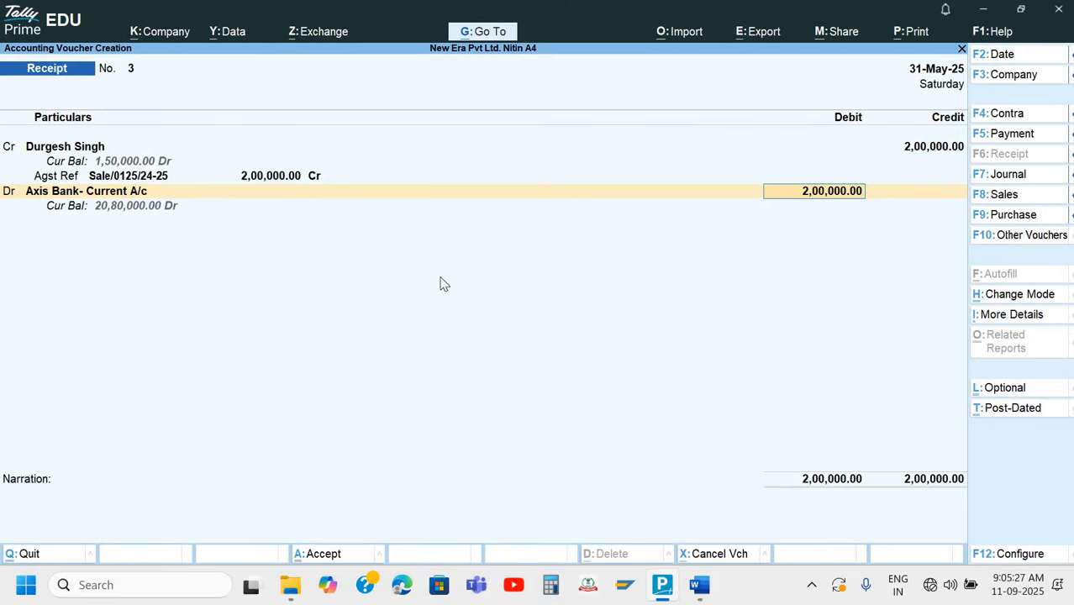
key("Return")
key("Return")
key("Return")
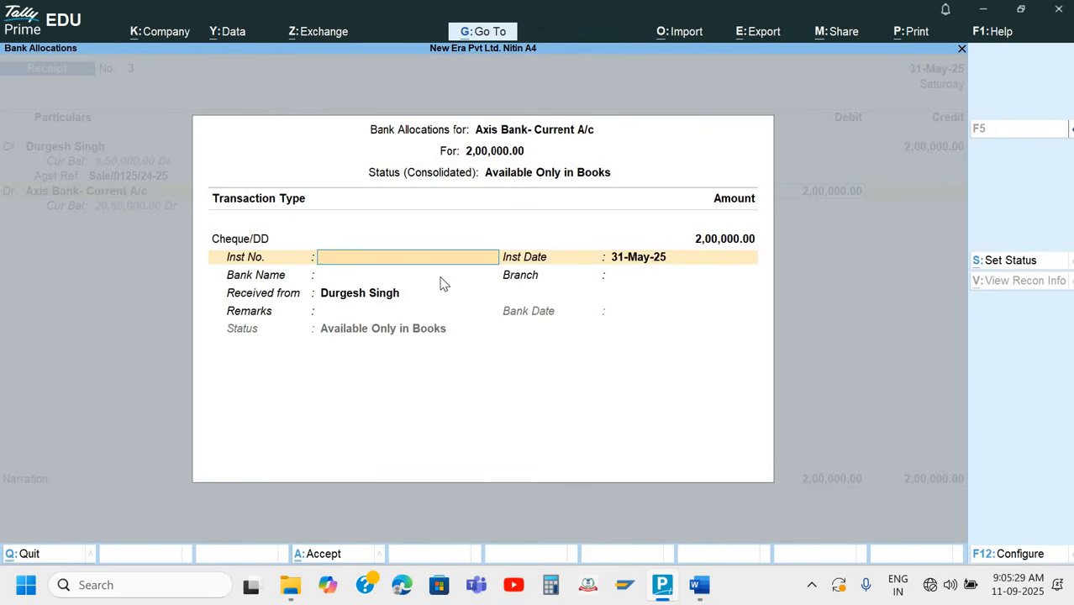
Look up the Q.9 cheque number in Word and enter instrument number 656598, keeping the instrument date 31-May-25
key("alt+Tab")
key("alt")
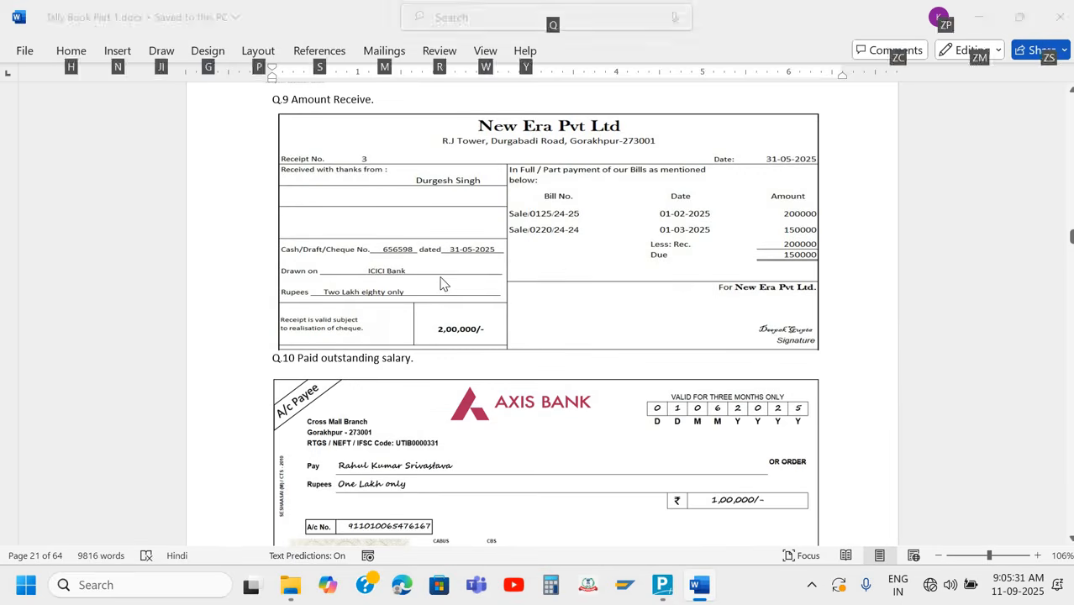
key("alt+Tab")
type("656598")
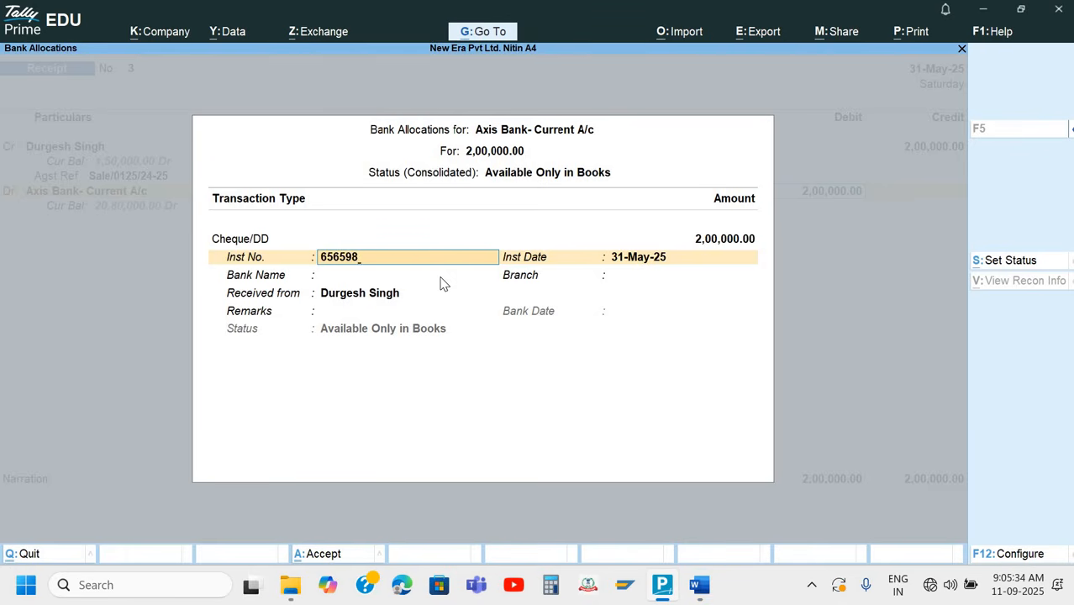
key("Return")
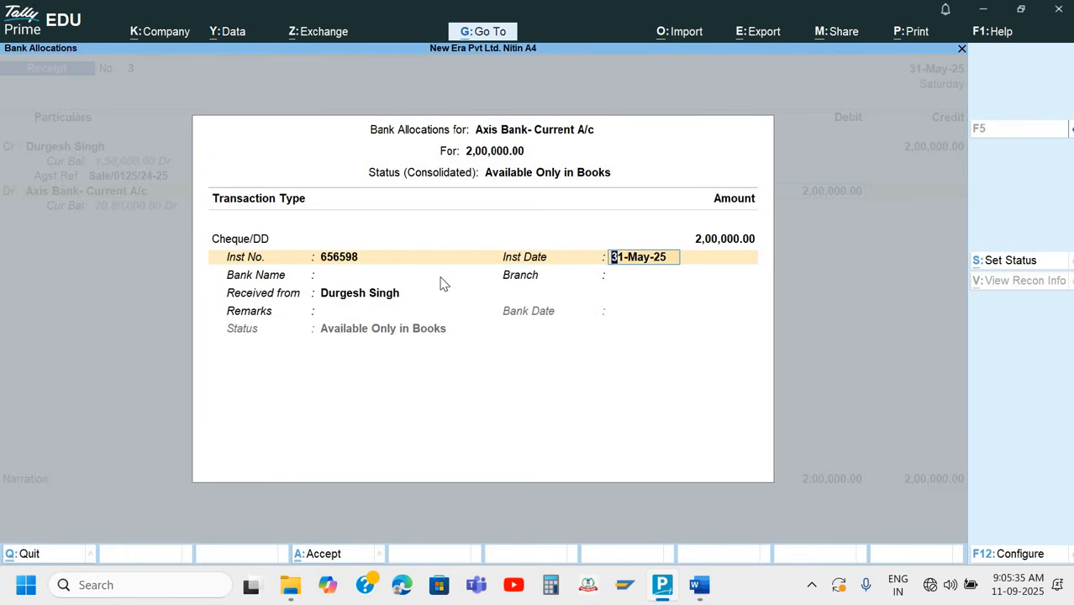
key("Return")
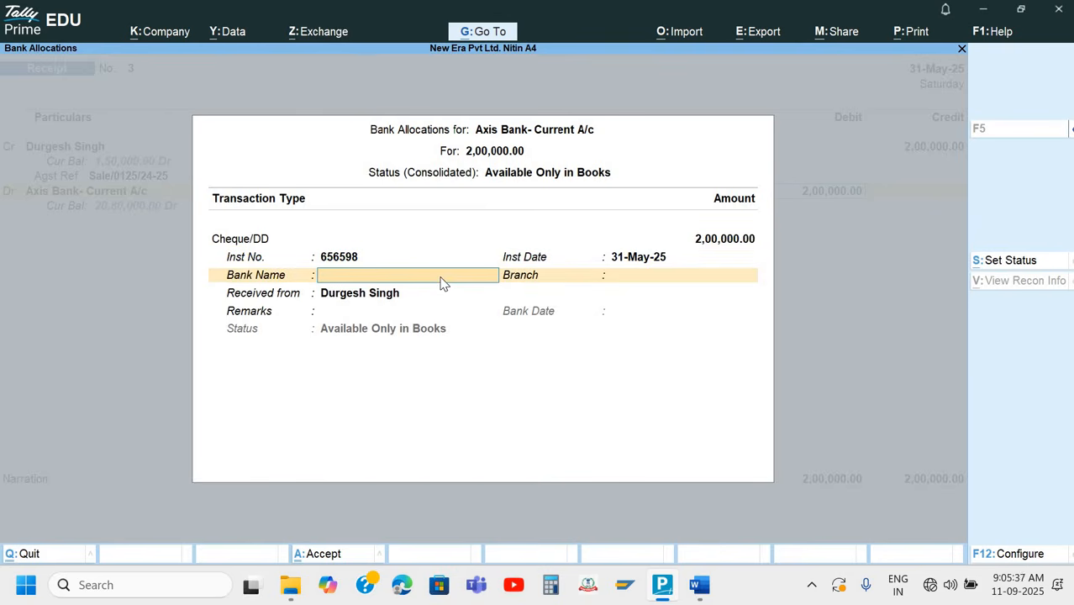
Specify ICICI Bank as the cheque's bank name and complete the bank allocation with branch and remarks blank
key("Down")
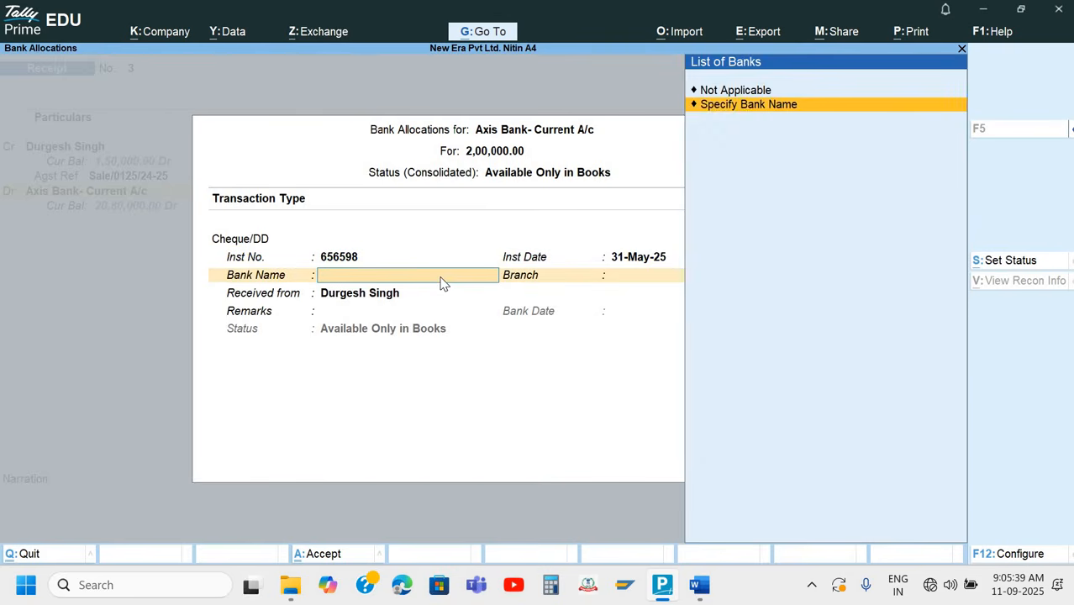
key("Return")
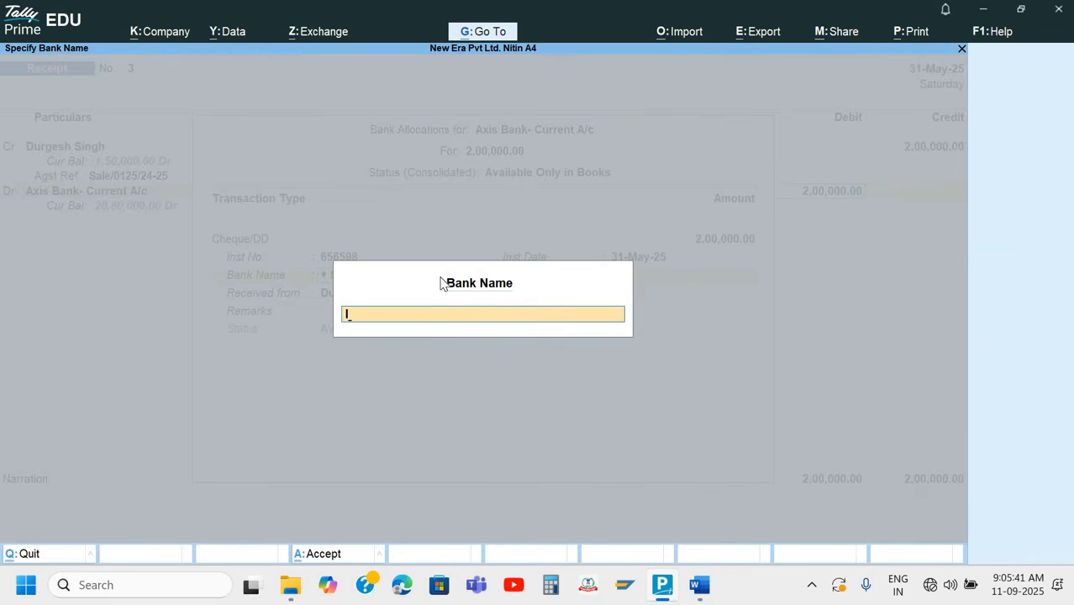
type("IC*")
type("I")
type("V")
key("BackSpace")
type("CICI Bank")
key("Return")
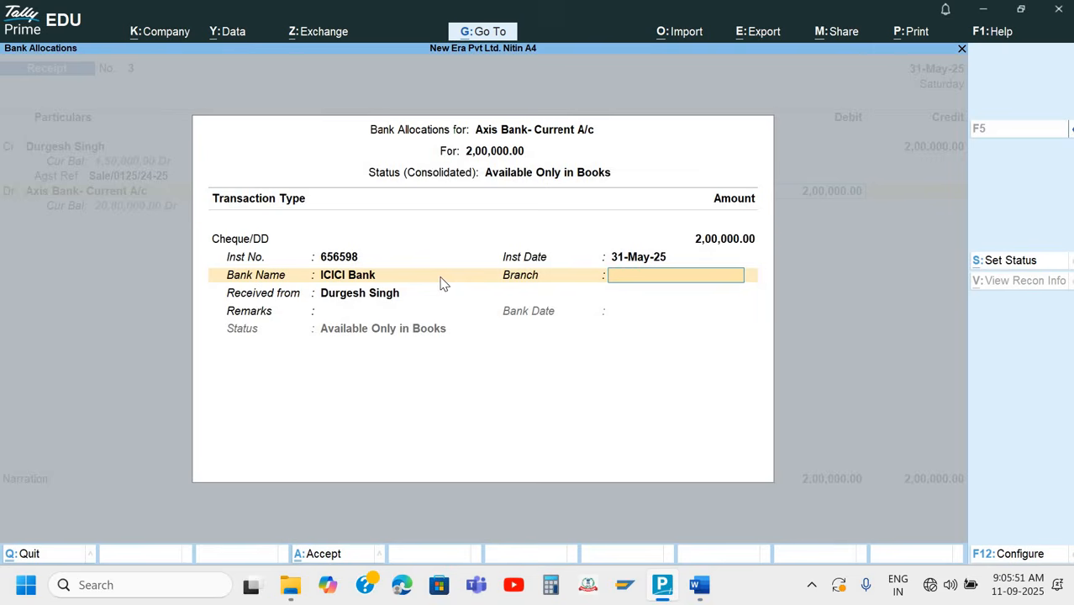
key("Return")
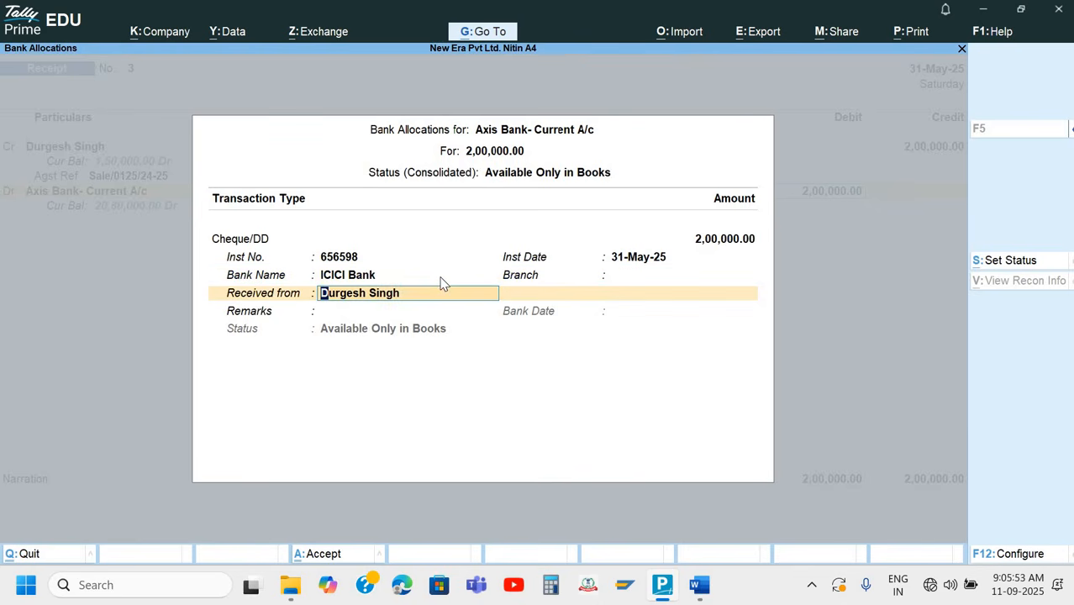
key("Return")
key("Return")
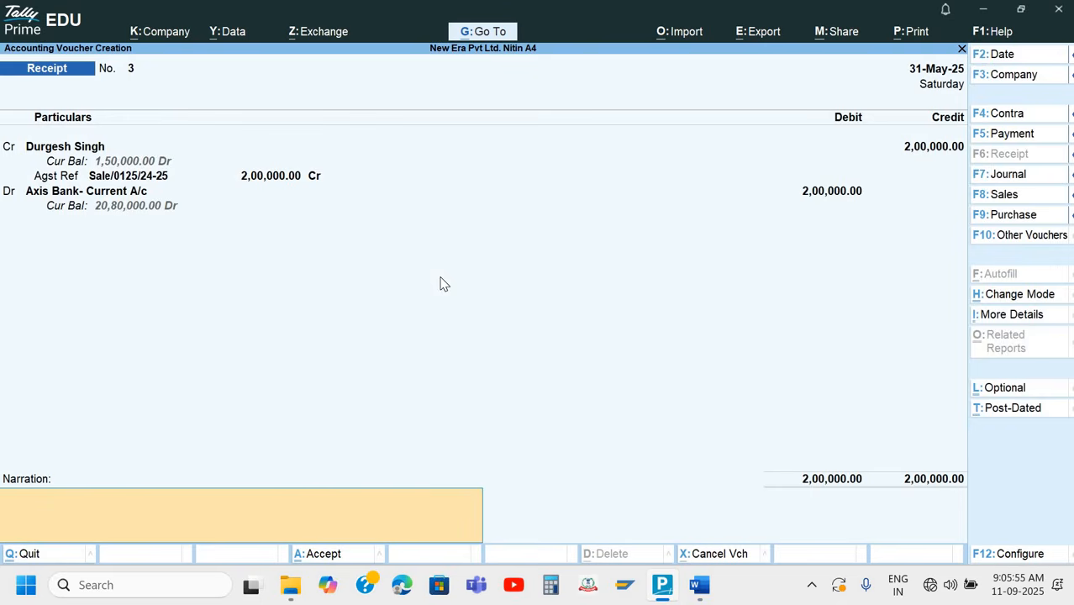
Enter the narration "Being payment rec." and accept the Receipt voucher
type("Being payment rec.")
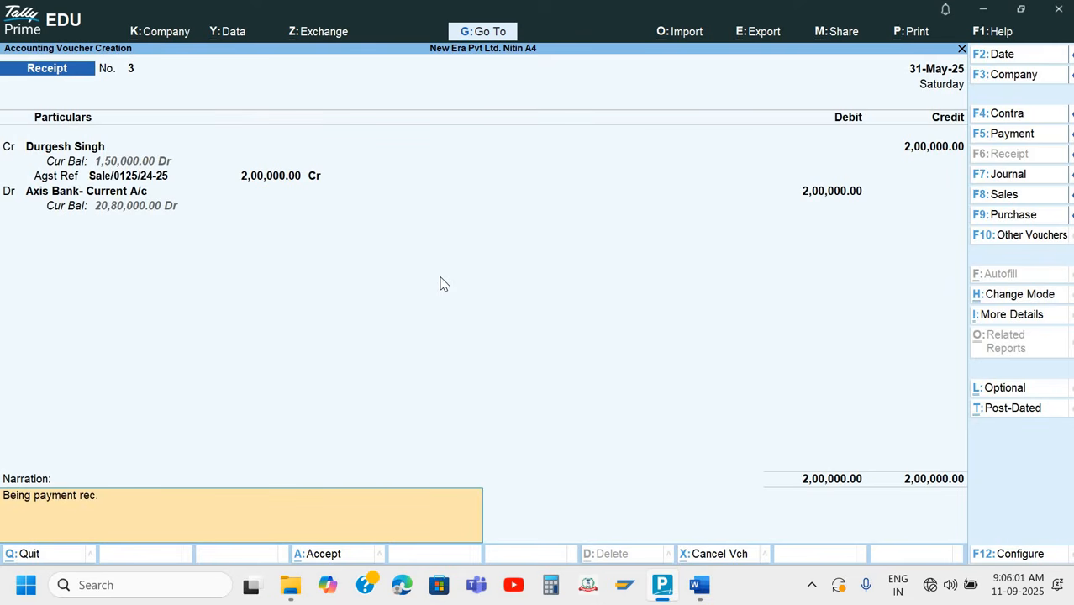
key("Return")
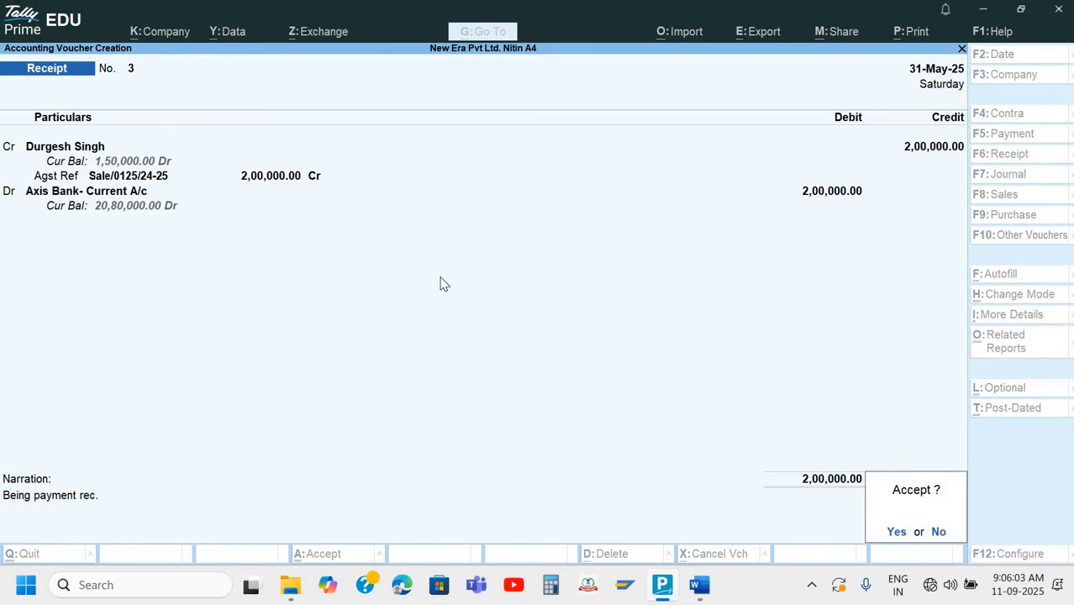
key("Return")
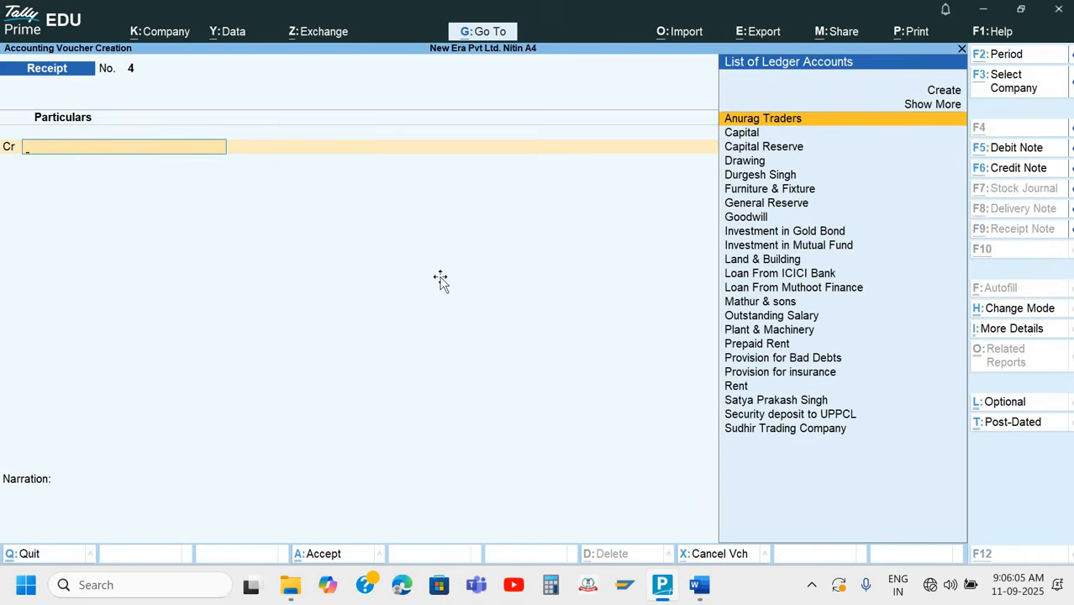
Switch to Word and examine the Q.10 Paid outstanding salary cheque below the Q.9 receipt
key("alt+Tab")
scroll(846, 367, "down", 4)
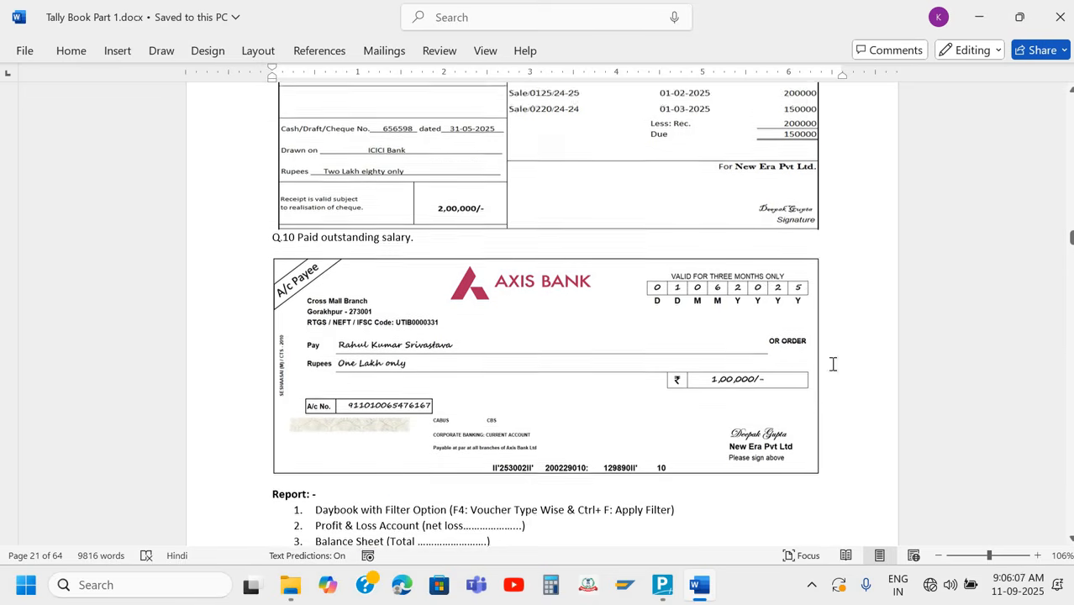
scroll(399, 195, "up", 4)
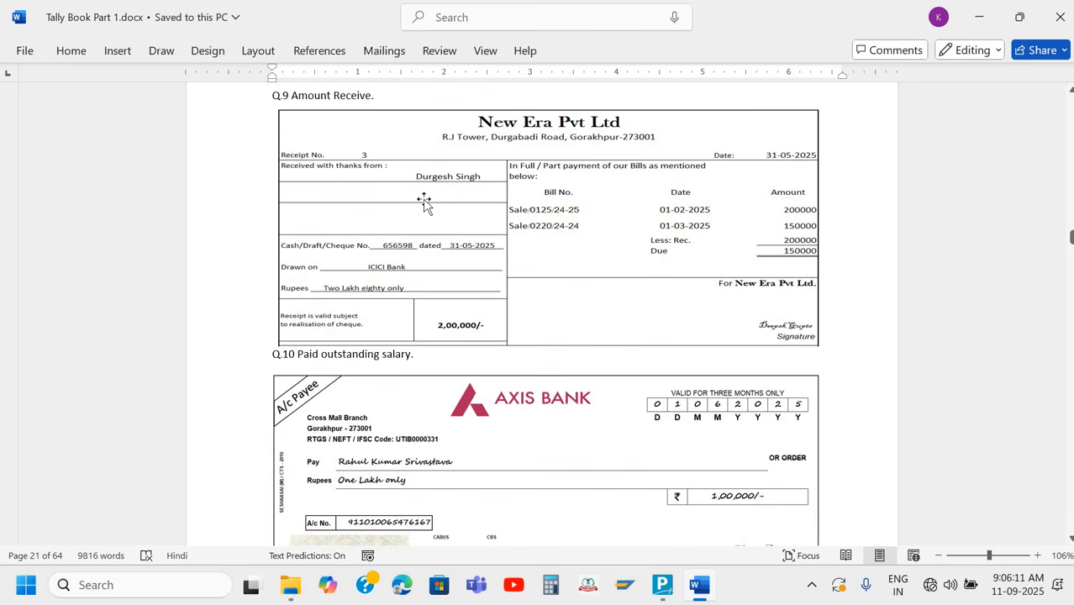
scroll(441, 274, "down", 4)
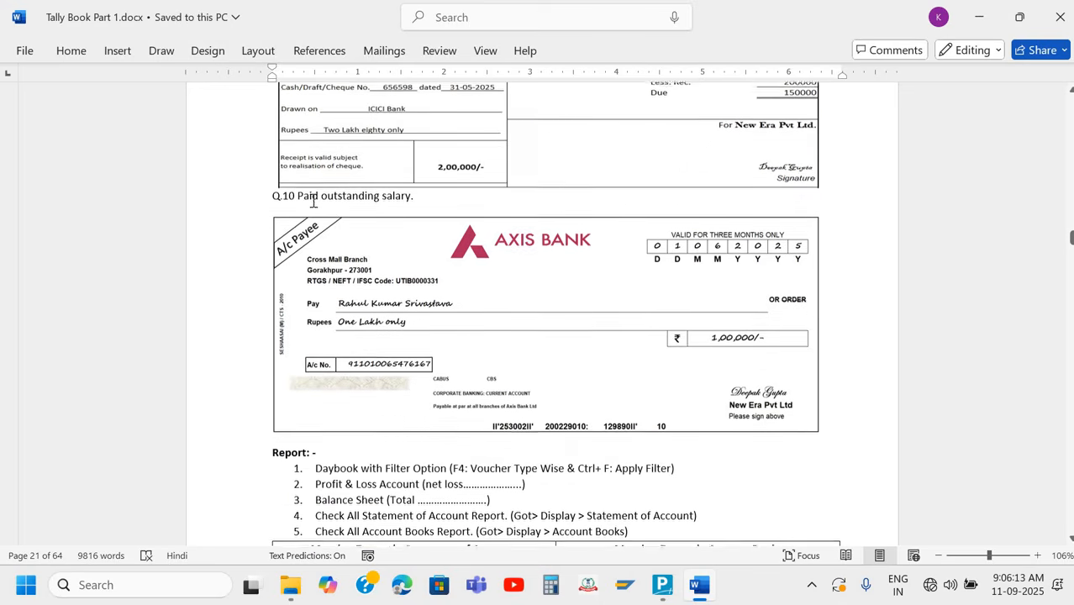
left_click(415, 199)
scroll(416, 199, "up", 1)
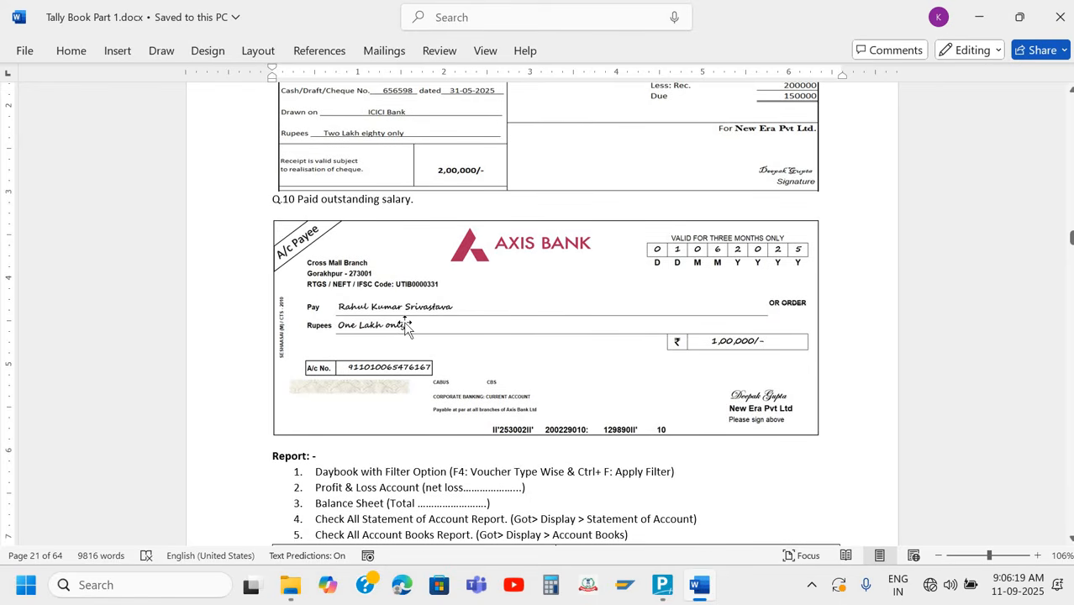
Switch to TallyPrime, change to a Payment voucher and set its date to 1-6-2025
key("alt+Tab")
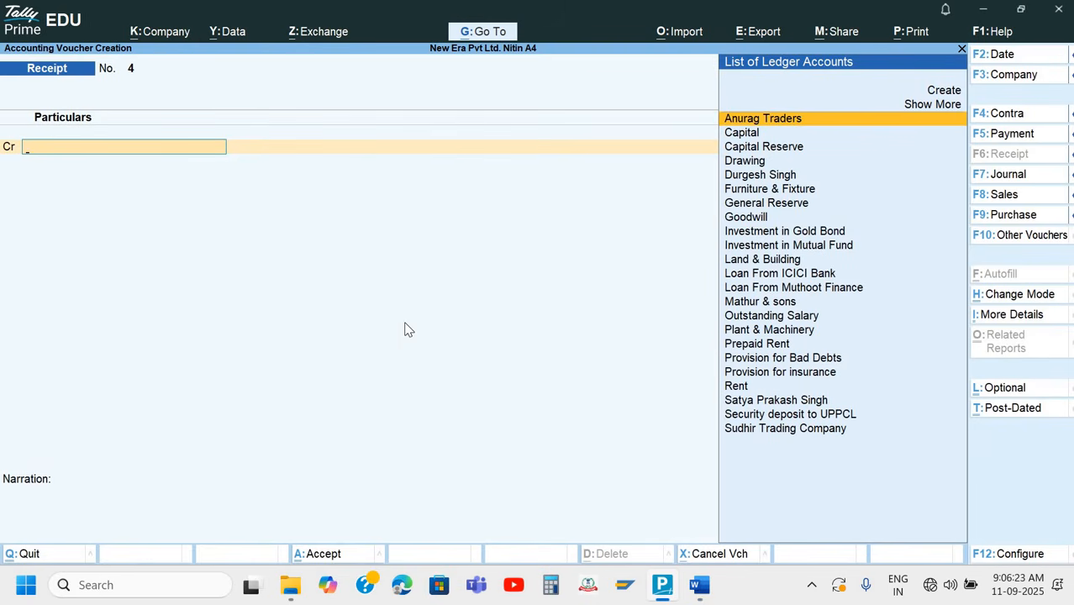
key("F5")
key("F2")
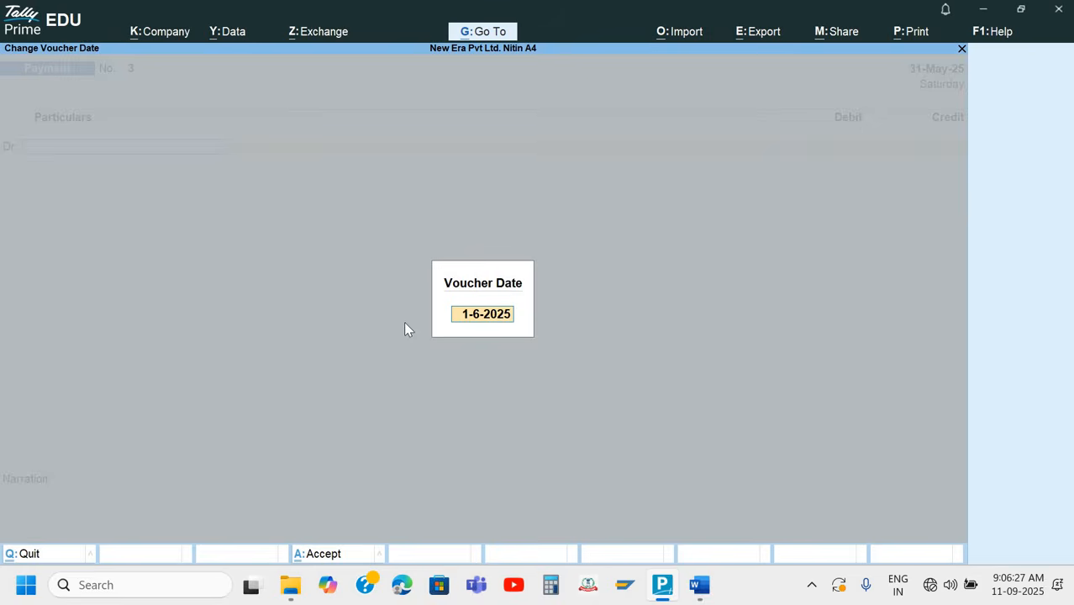
key("Return")
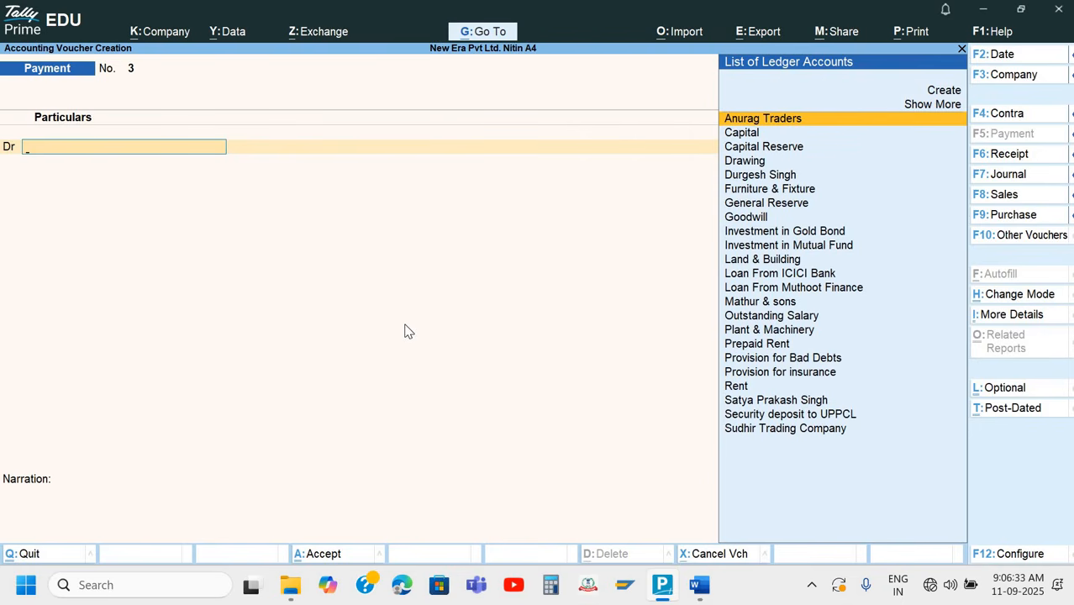
Debit the Outstanding Salary ledger with 100000 in the Payment voucher
type("O")
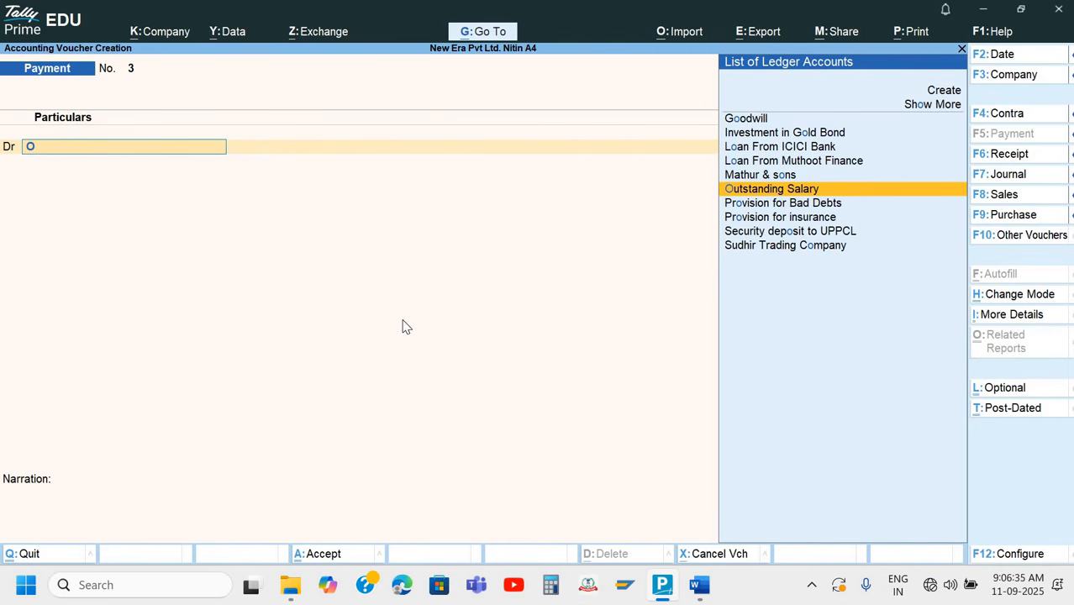
key("Return")
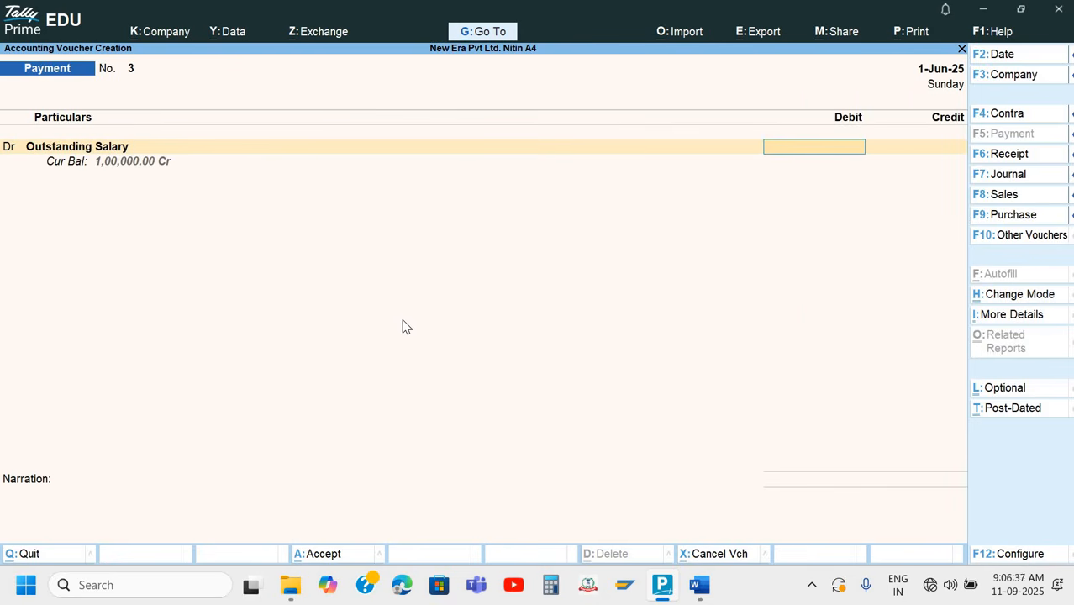
type("100000")
key("Return")
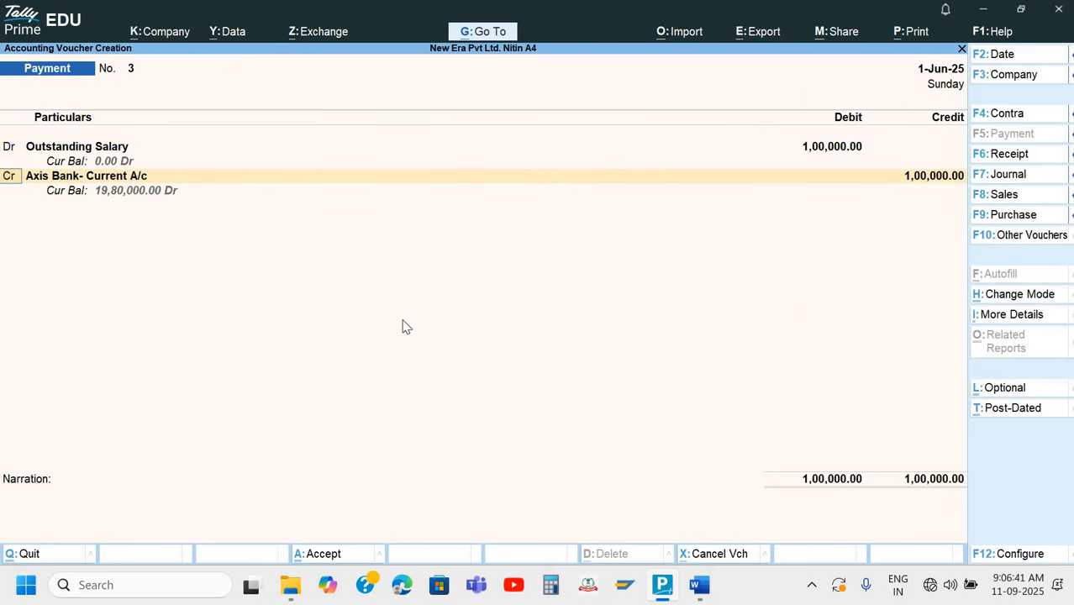
Credit Axis Bank- Current A/c with 1,00,000 and choose Cheque as the bank transaction type
key("Return")
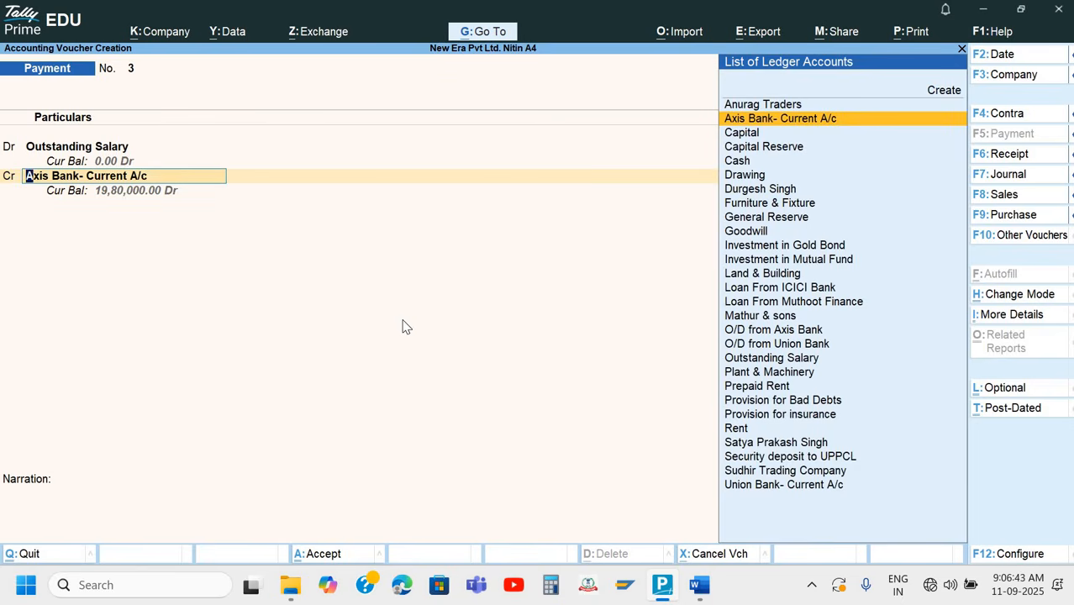
key("Return")
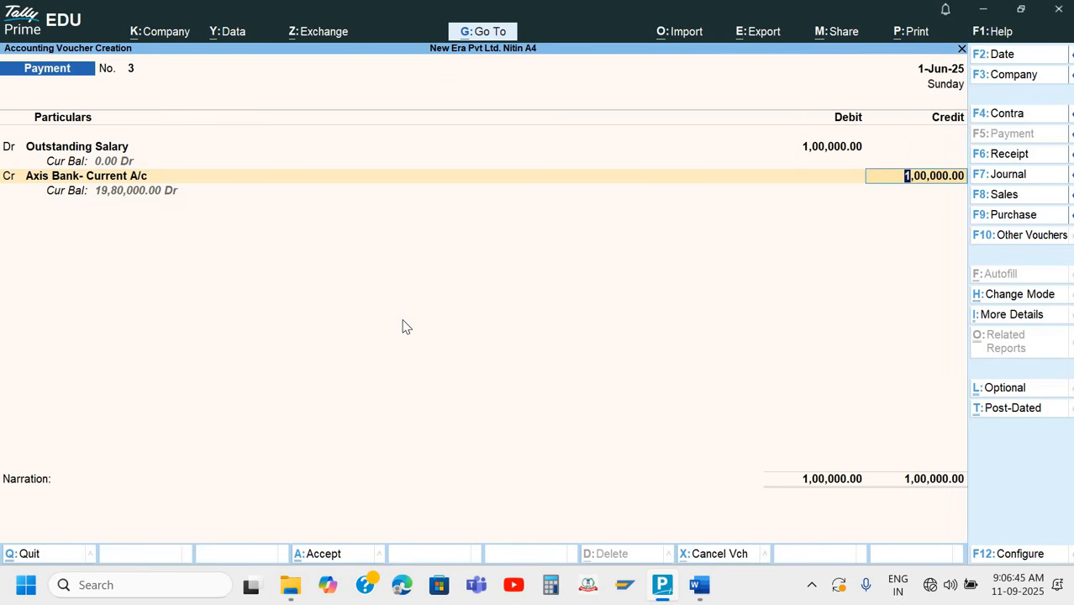
key("Return")
Enter cheque number 253002 from the Q.10 cheque as the instrument number and keep the instrument date 1-Jun-25
key("Return")
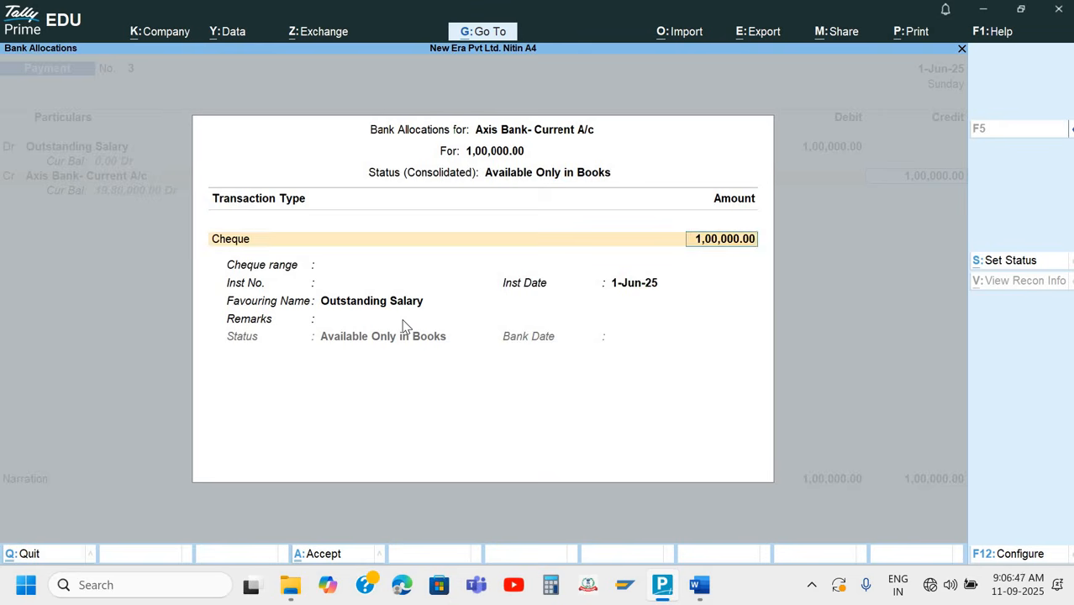
key("Return")
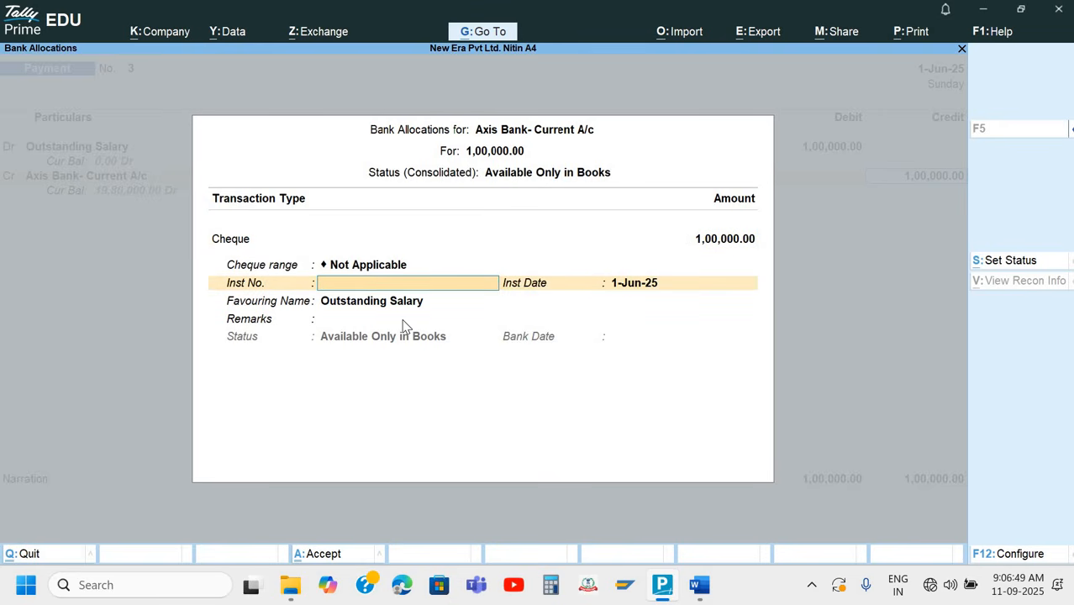
key("alt+Tab")
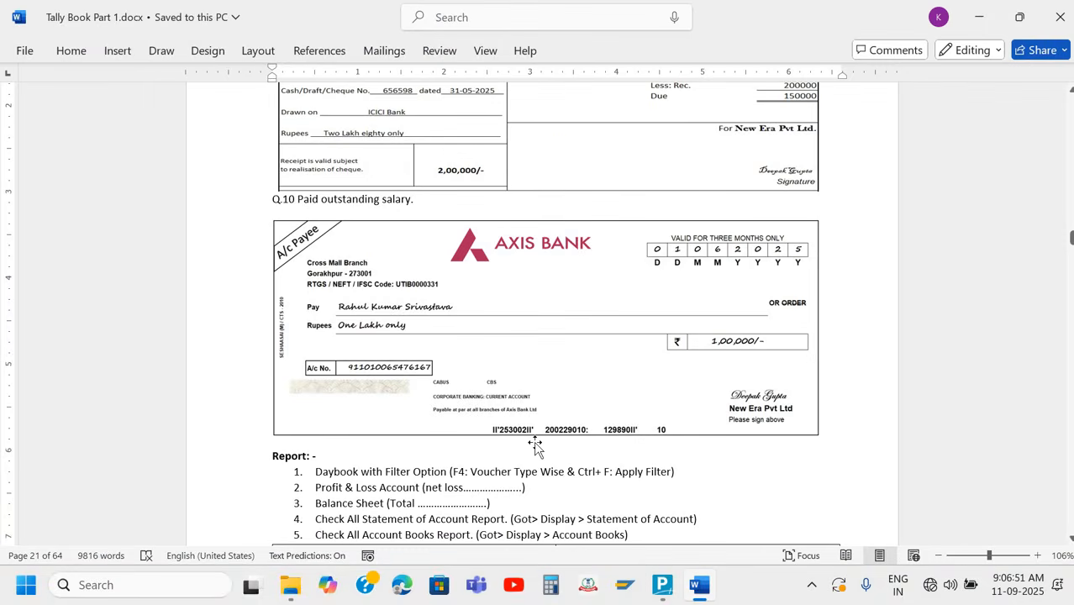
key("alt+Tab")
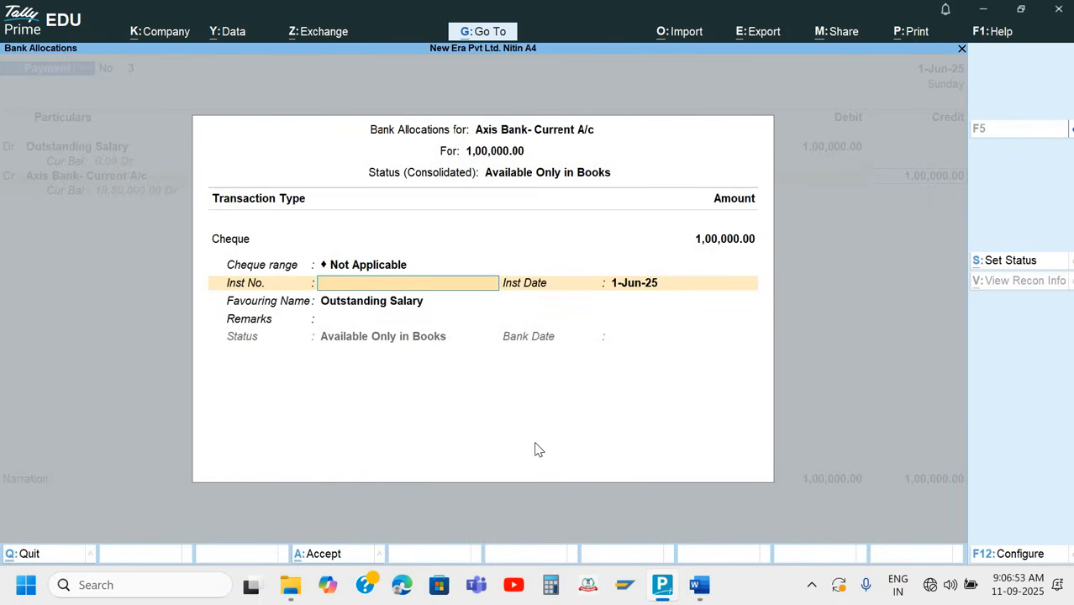
type("253002")
key("Return")
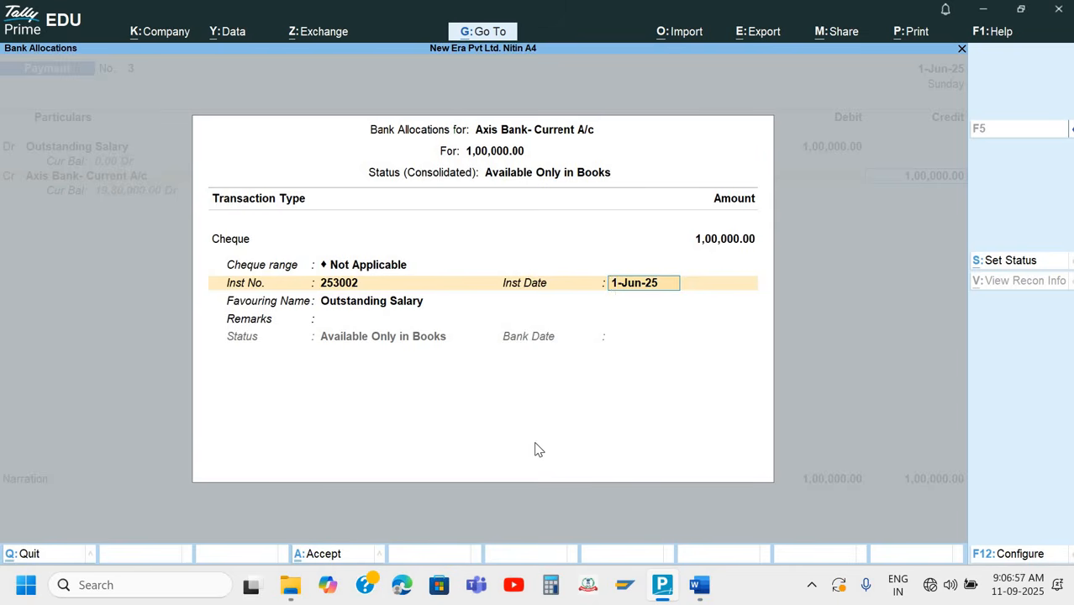
key("Return")
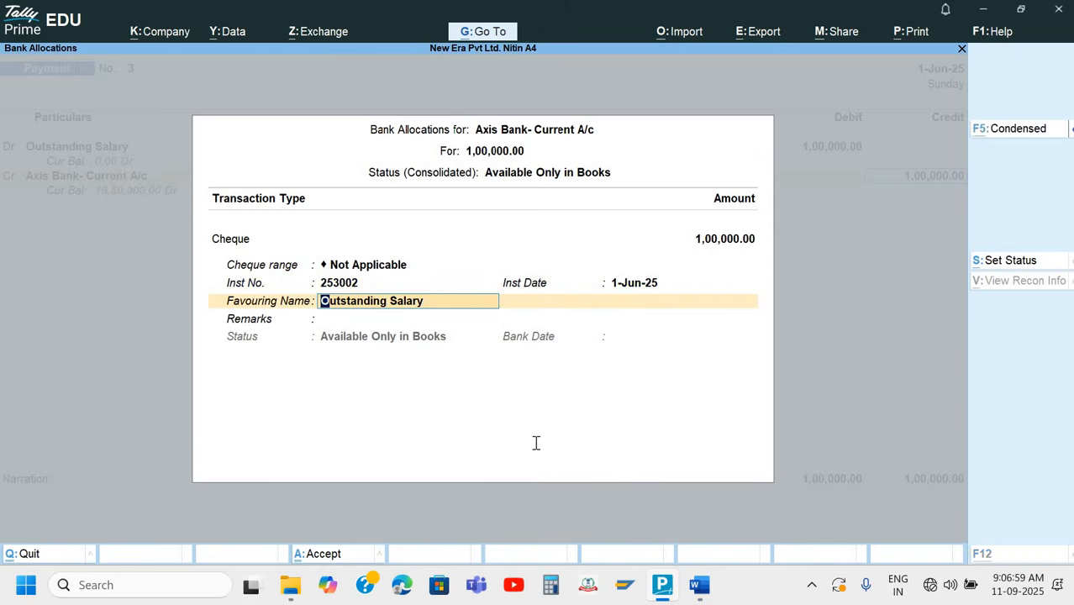
Enter the full name of the payee from the Word document's cheque as the favouring name and leave the remarks blank
key("alt+Tab")
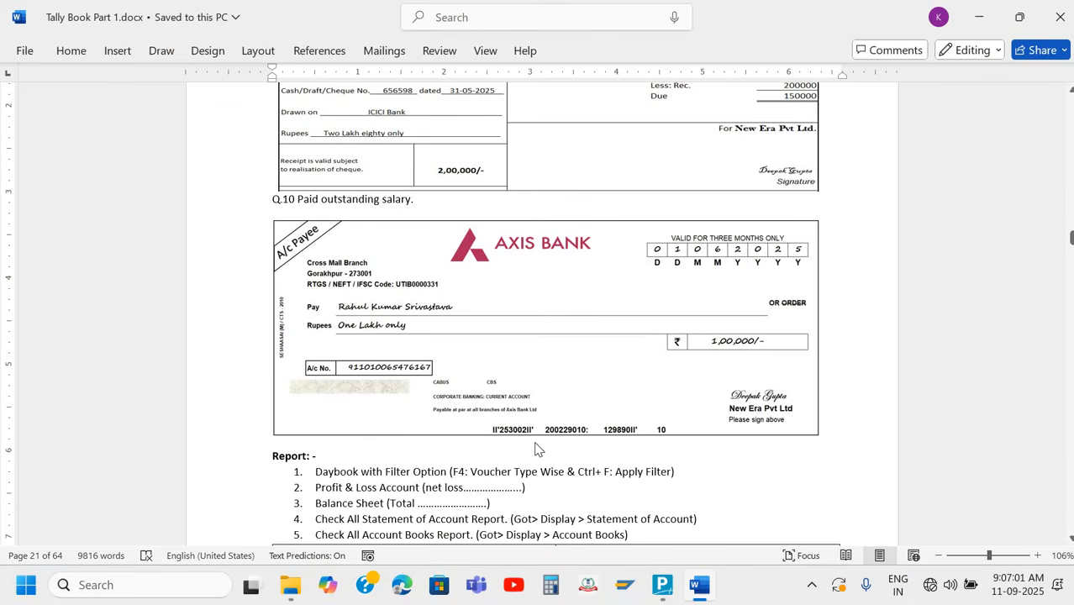
key("alt+Tab")
type("Rah")
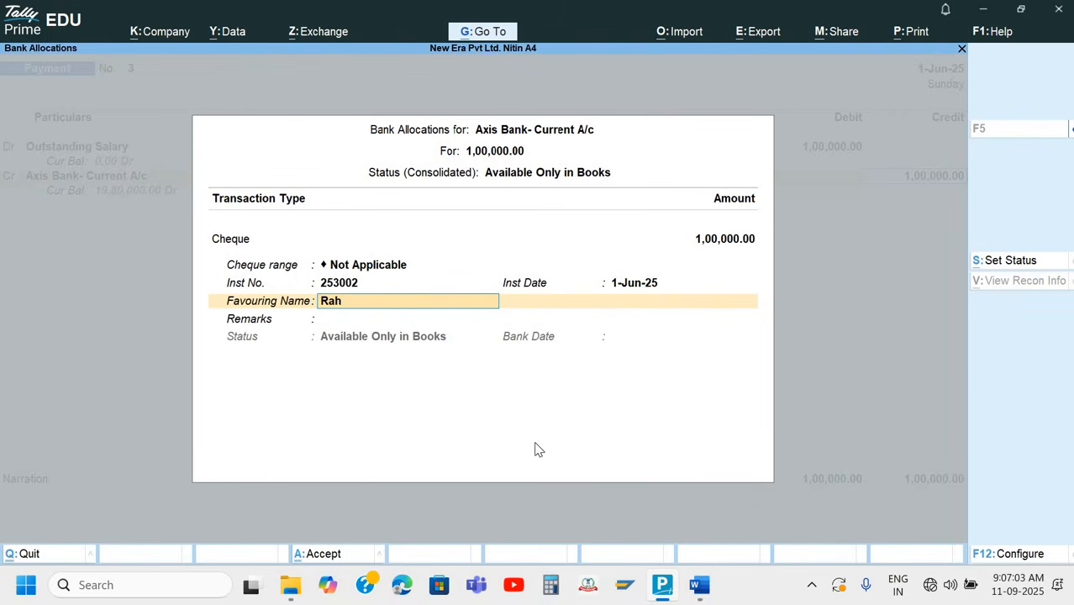
type("ul Kumar Srivastava")
key("Return")
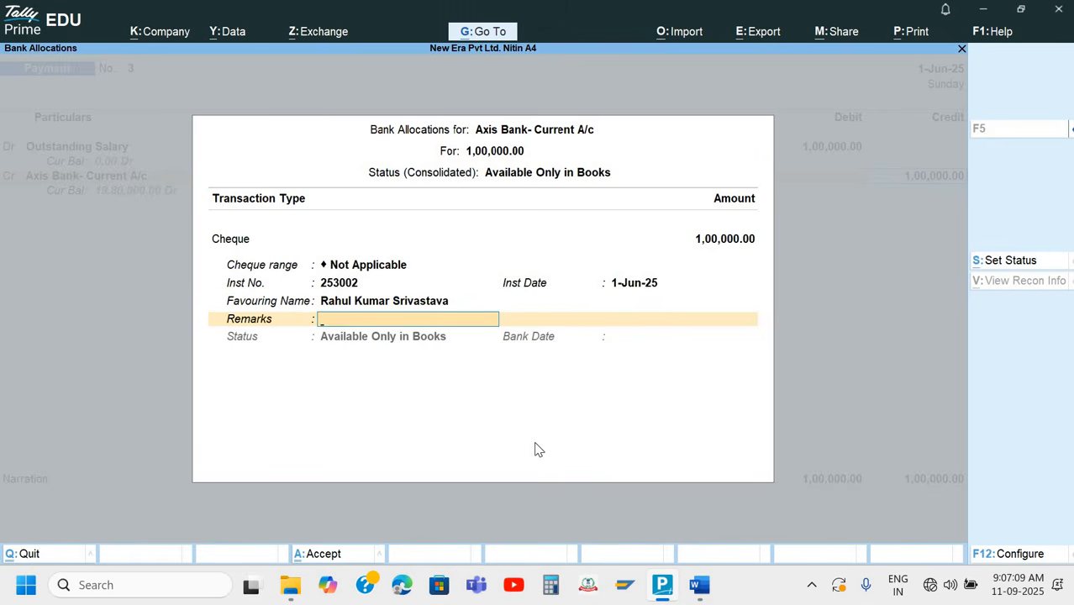
key("Return")
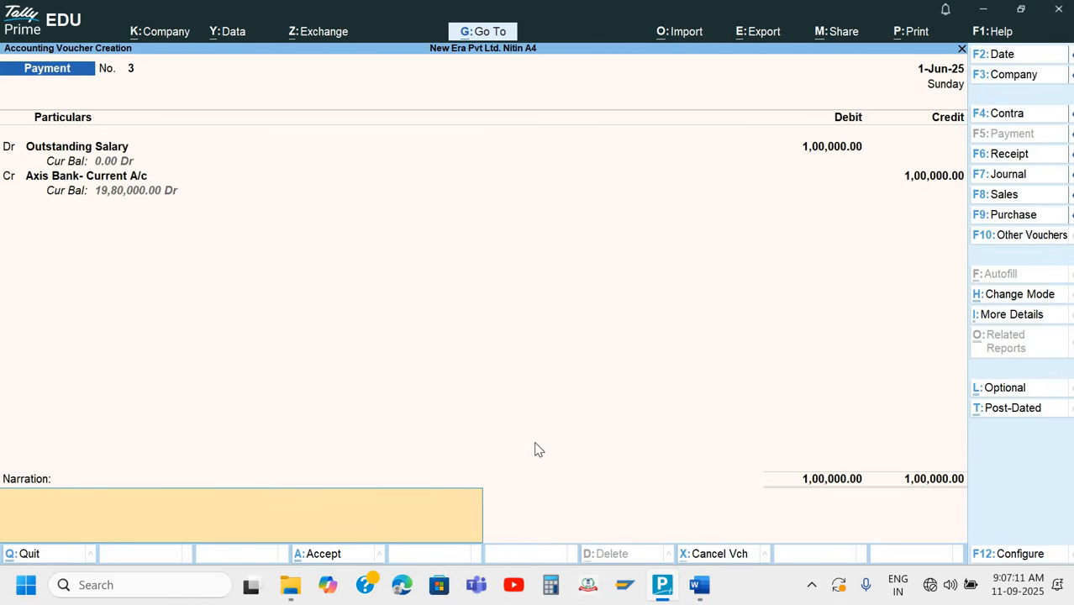
Add the narration "Being amount paid" and save the Payment voucher
type("Being amount paid")
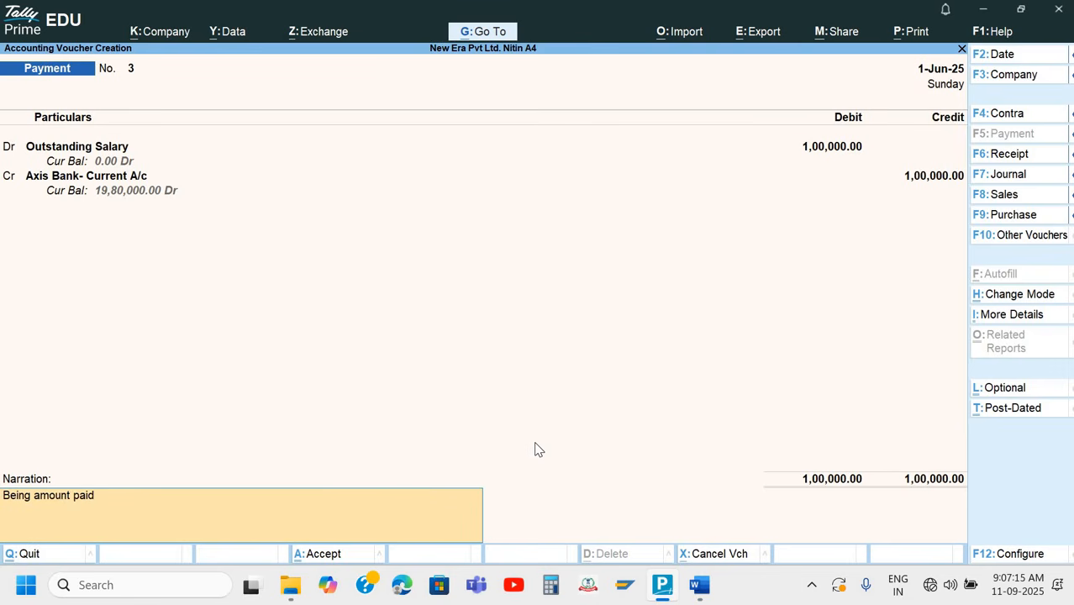
key("Return")
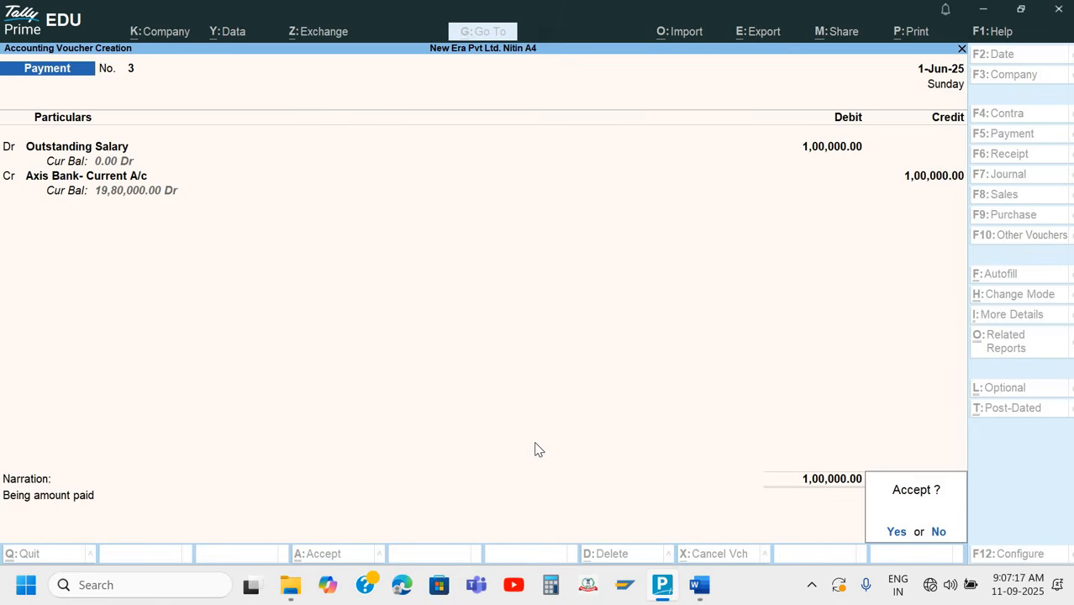
key("Return")
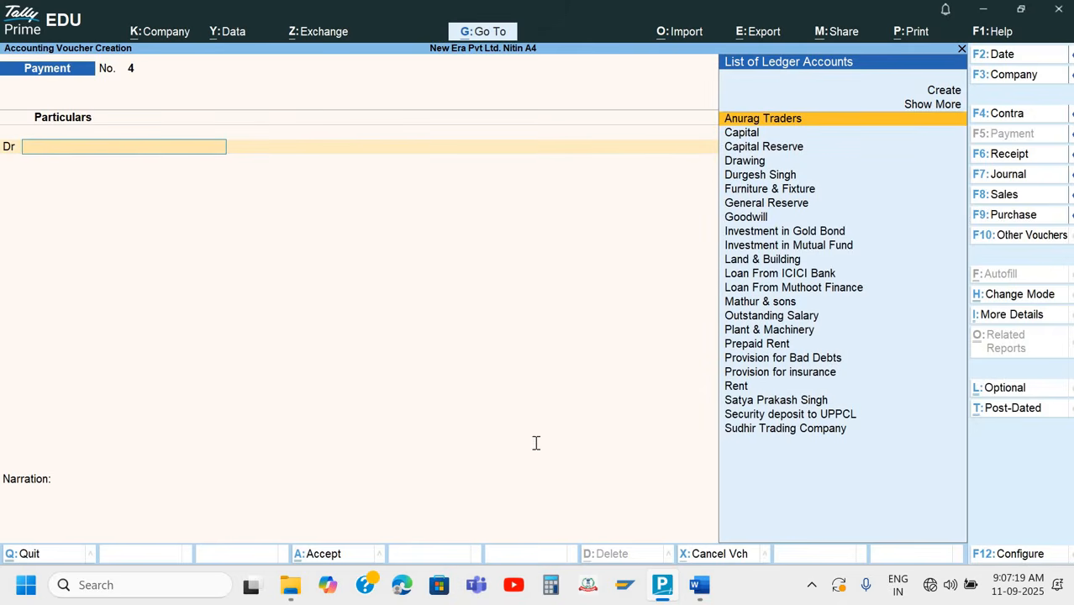
Switch to Word and review the Q.10 cheque and the receipt above it
key("alt+Tab")
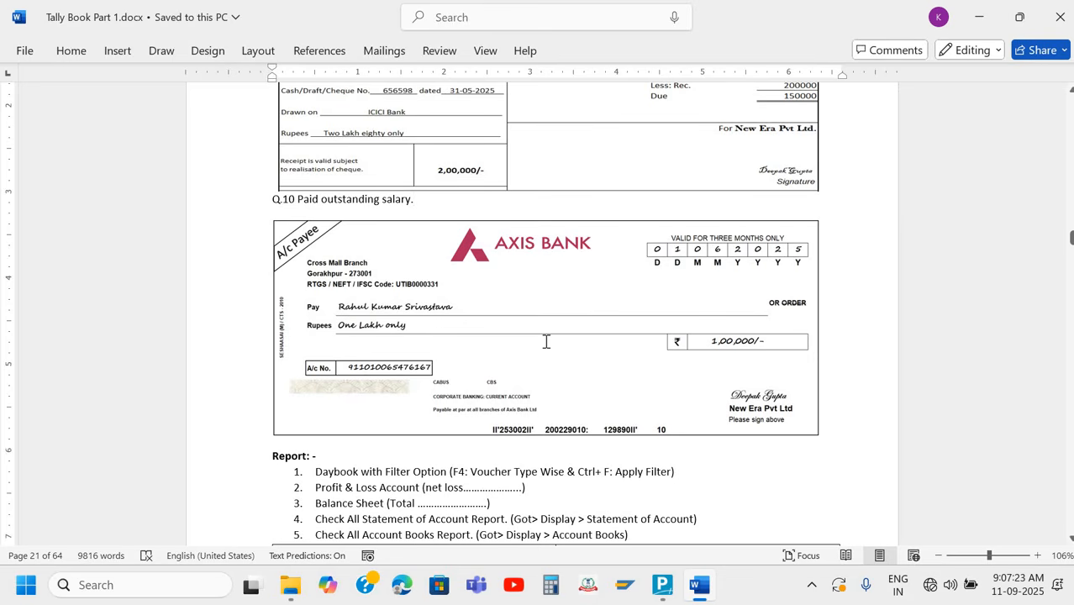
scroll(547, 341, "up", 2)
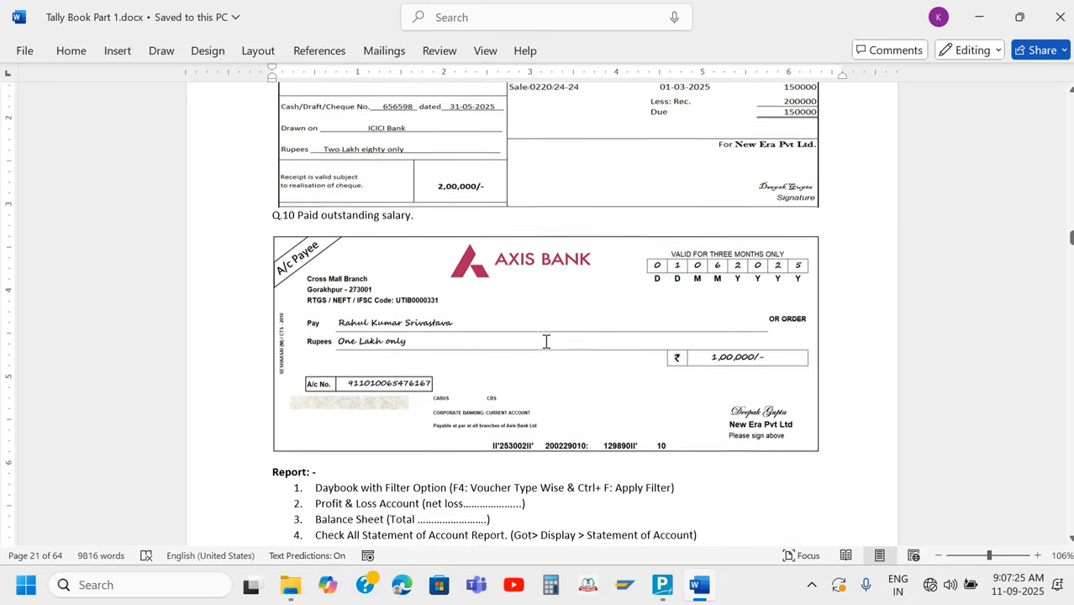
scroll(547, 340, "up", 1)
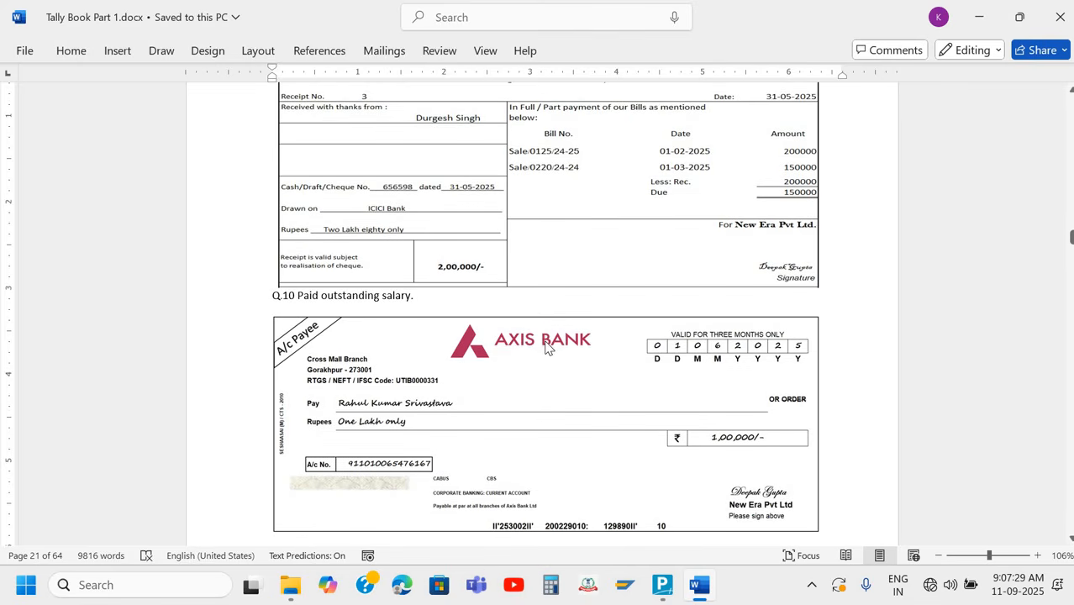
Switch to TallyPrime, leave voucher entry and open the Day Book
key("alt+Tab")
key("Escape")
key("c")
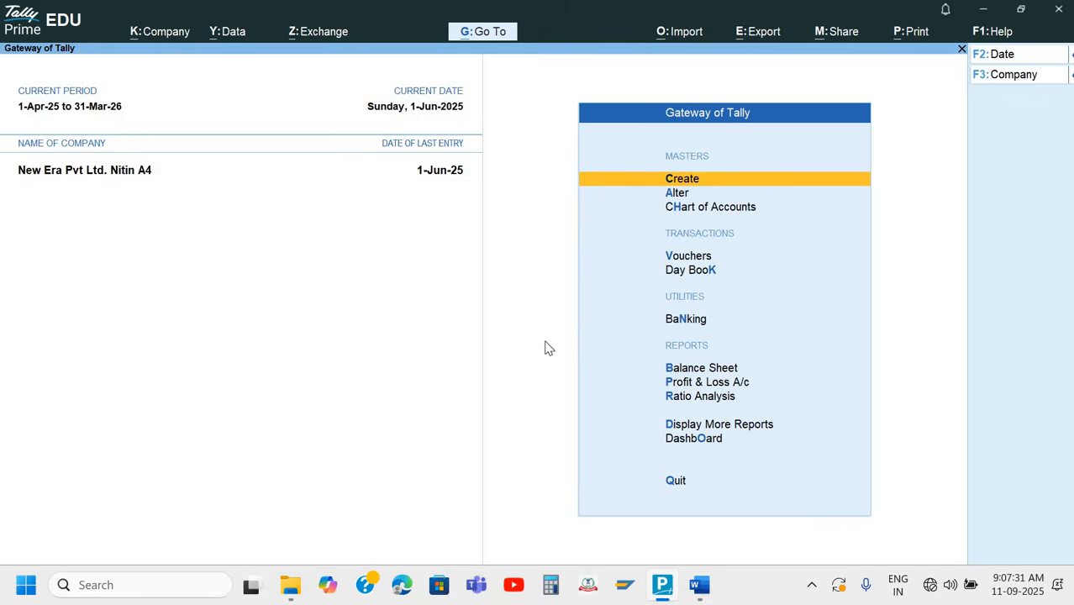
key("Down")
key("Down")
key("Down")
key("Down")
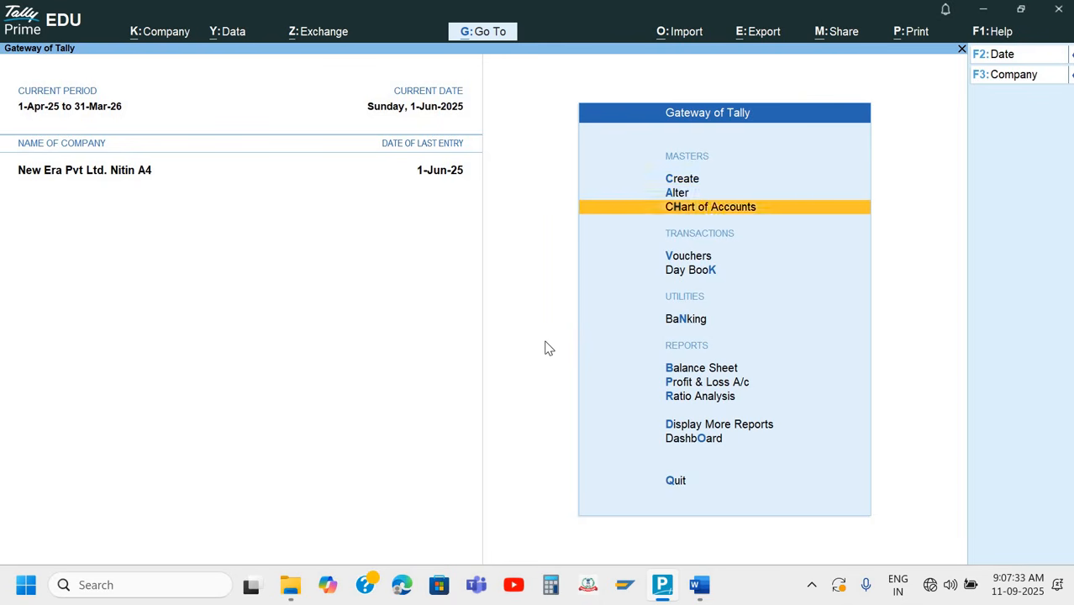
key("Return")
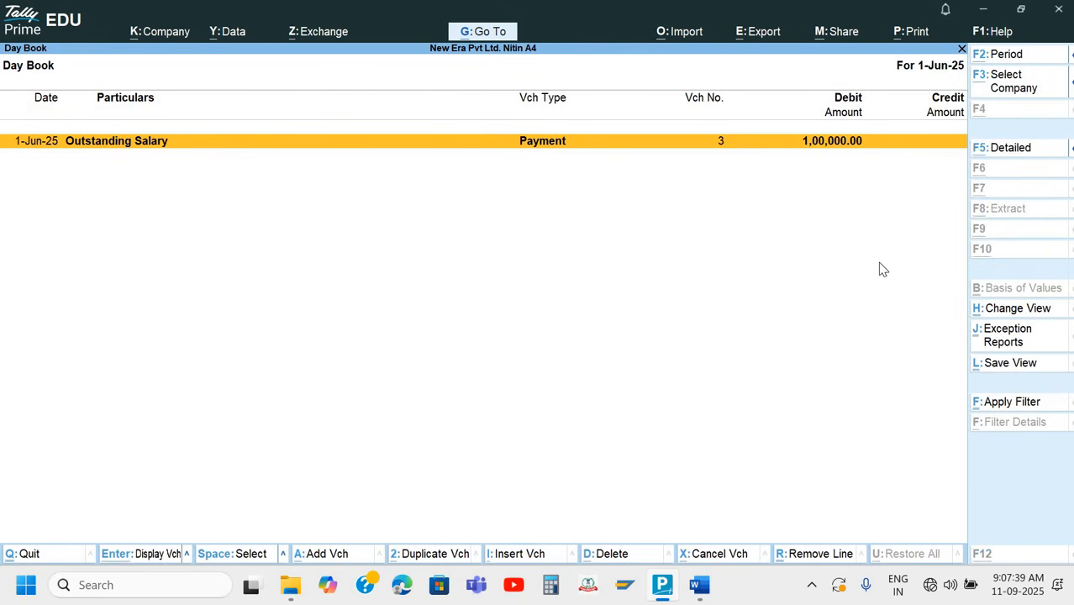
Set the Day Book period from 1-4-2025 to 1-6-2025, review the vouchers and return to the Gateway of Tally
key("alt+F2")
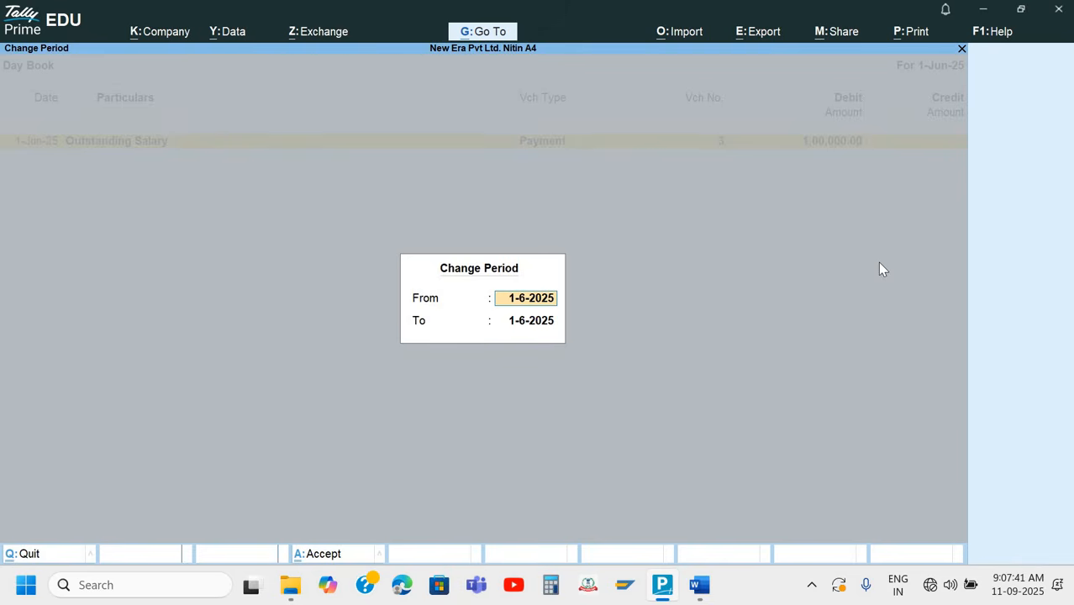
type("1-4")
key("Return")
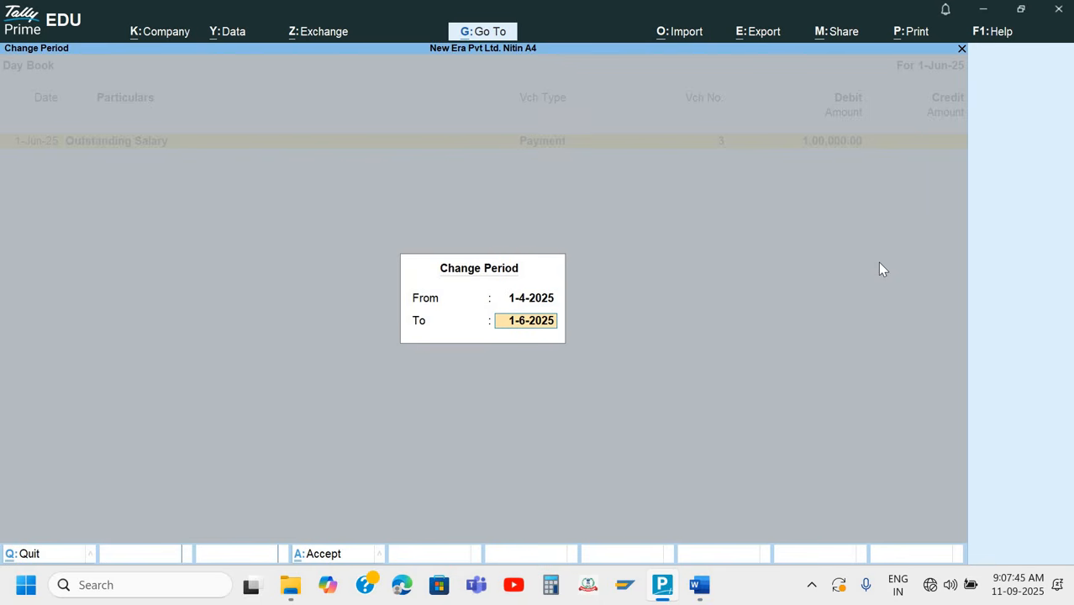
key("Return")
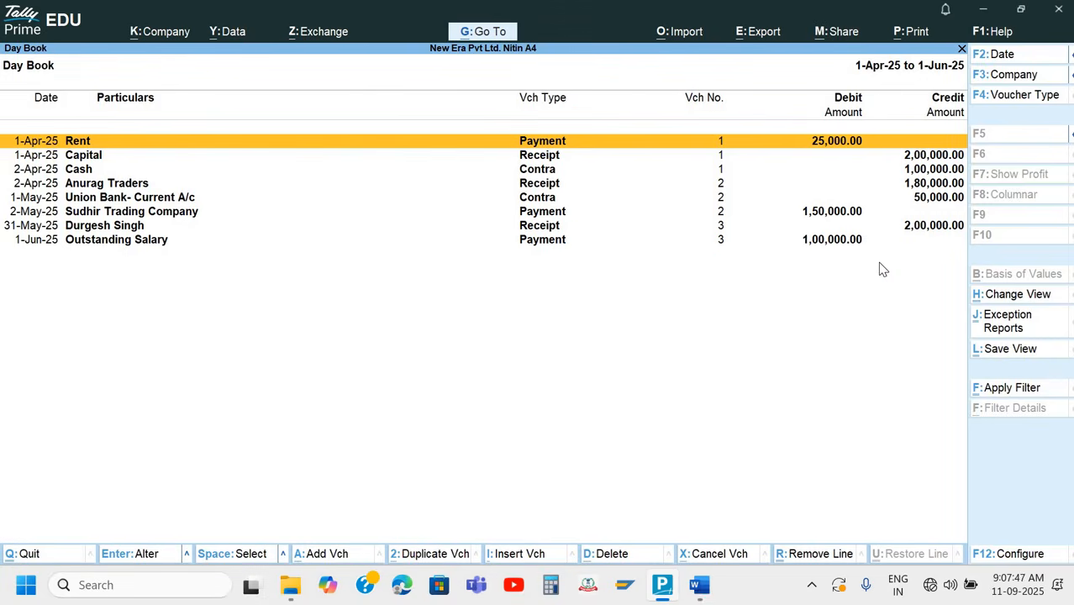
key("Escape")
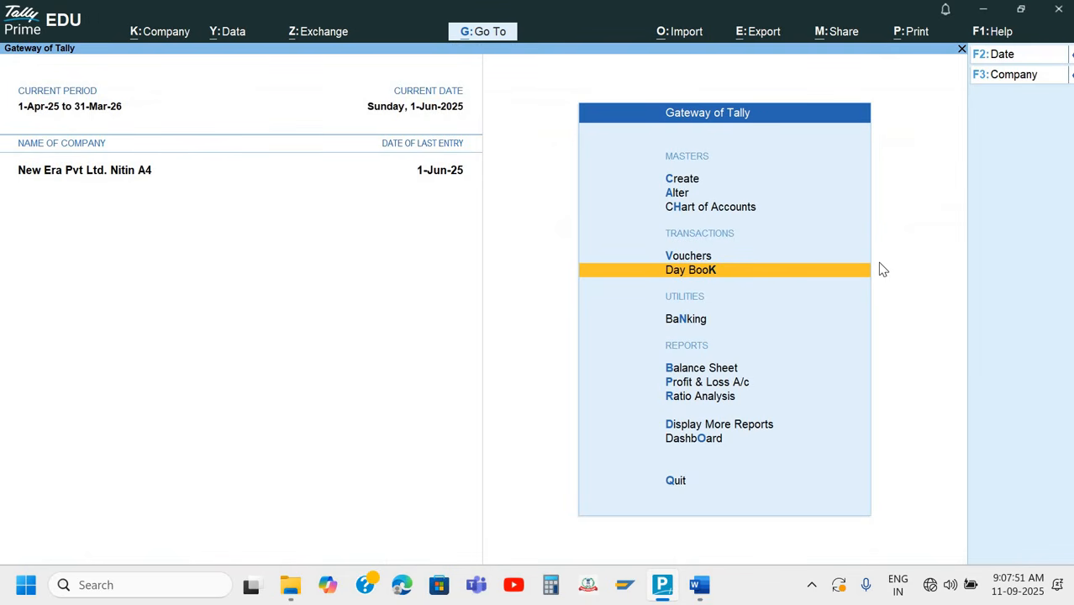
key("Up")
key("Up")
key("Down")
key("Down")
key("Down")
key("Up")
key("Up")
key("Up")
key("Up")
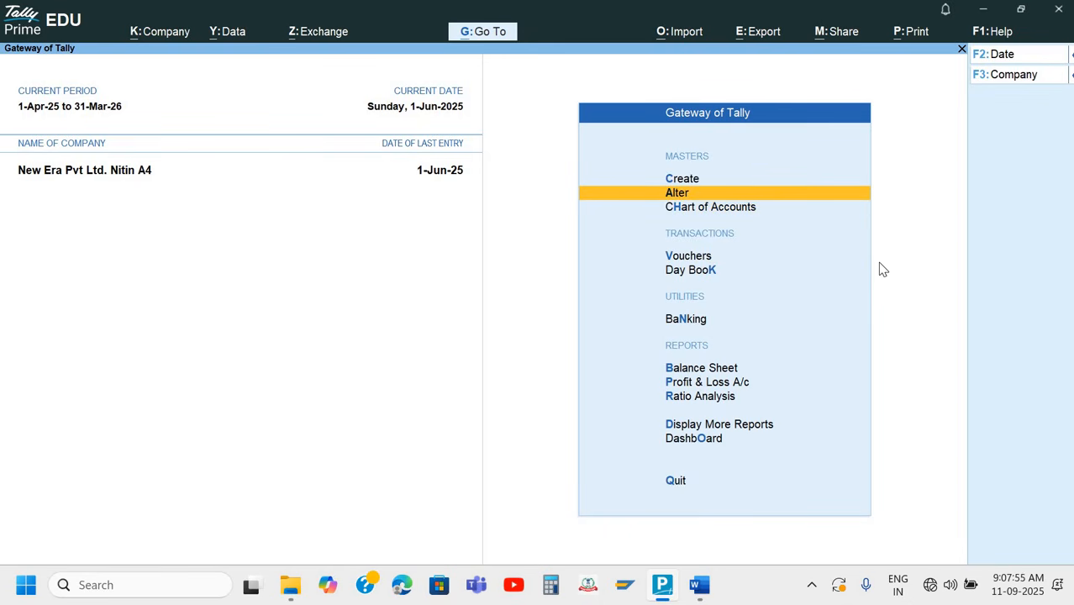
Reopen the Day Book and clear both the From and To dates of its period to list all vouchers
key("k")
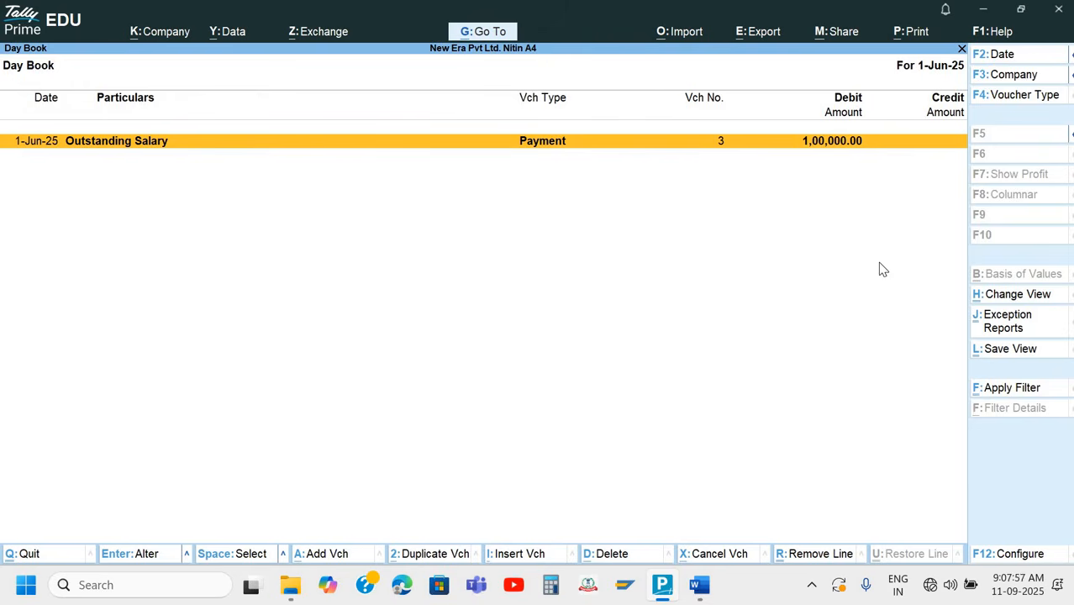
key("alt+F2")
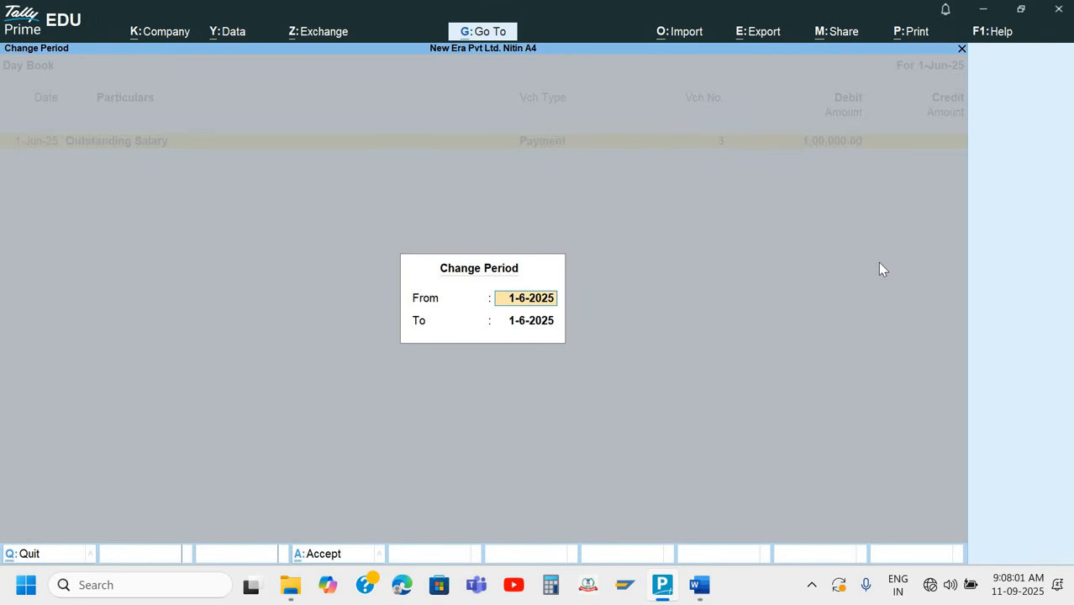
key("BackSpace")
key("Return")
key("BackSpace")
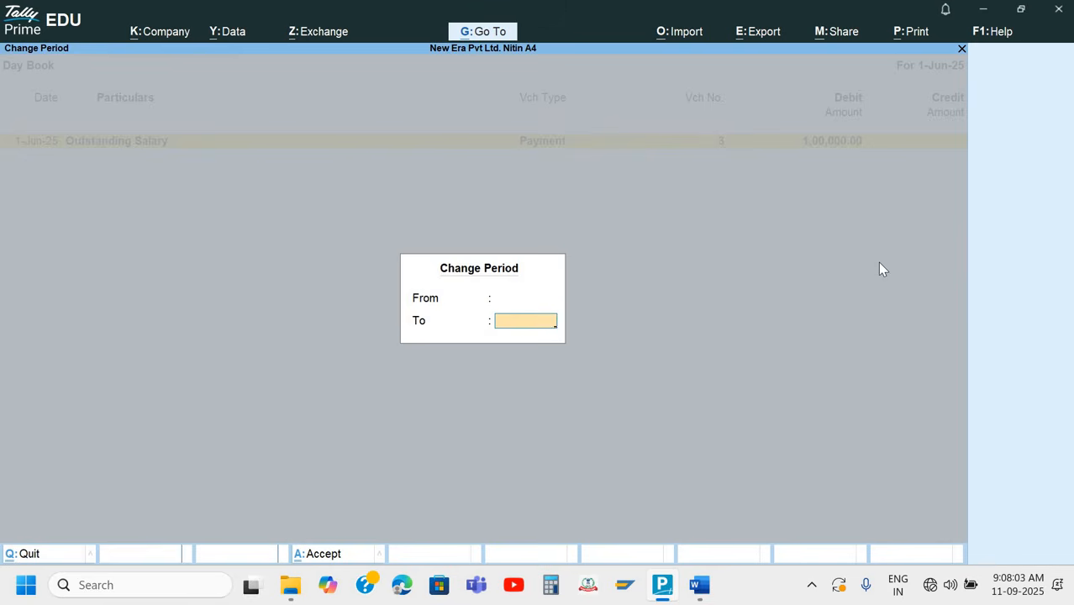
key("Return")
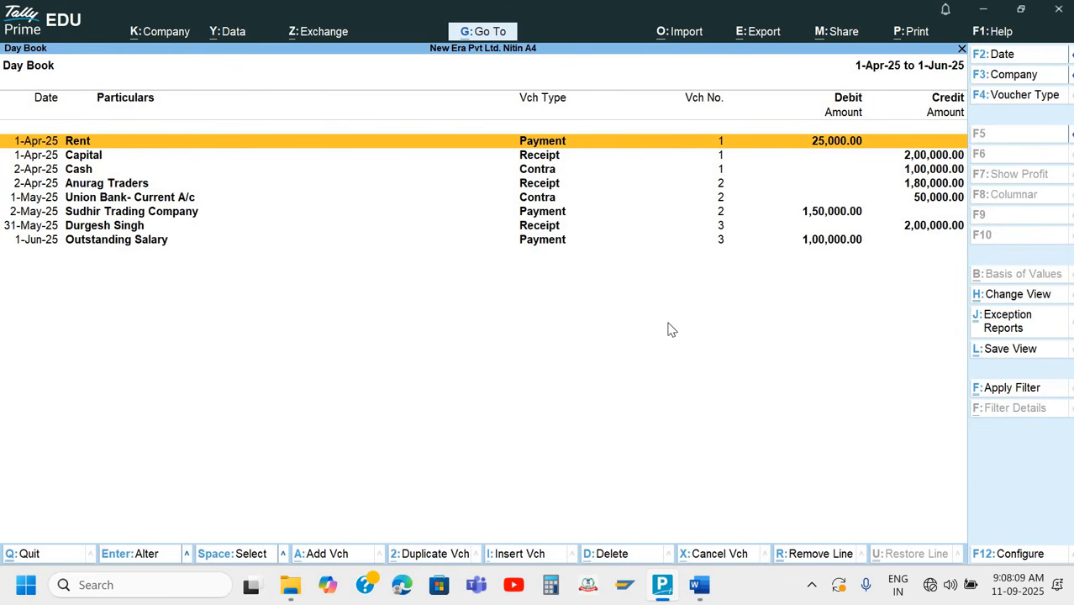
Open the Anurag Traders receipt of 2-Apr-25 and go through its credit entry and bill reference
key("Down")
key("Down")
key("Down")
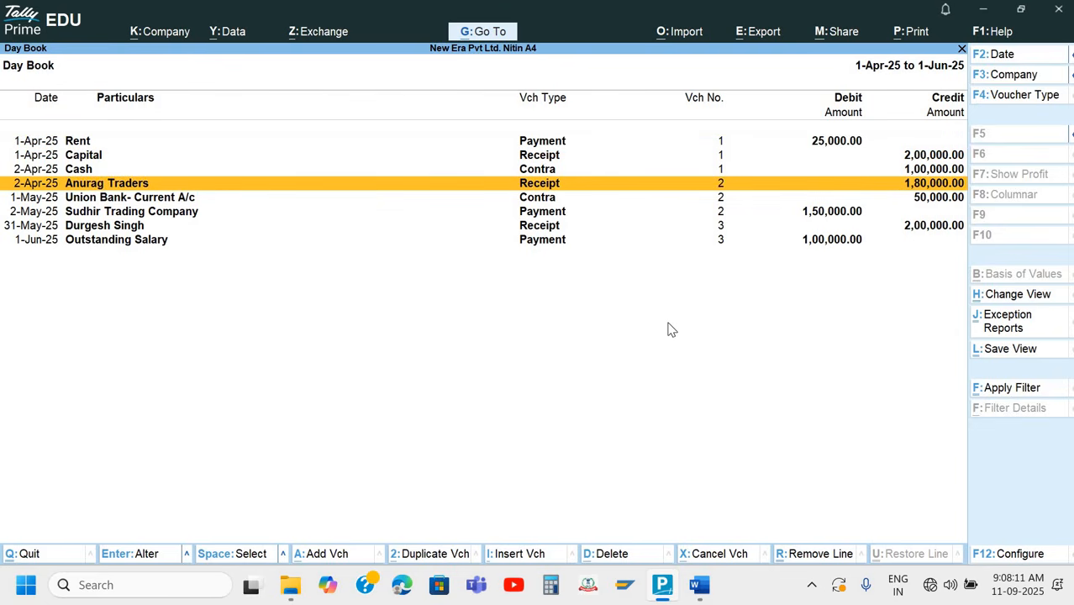
key("Return")
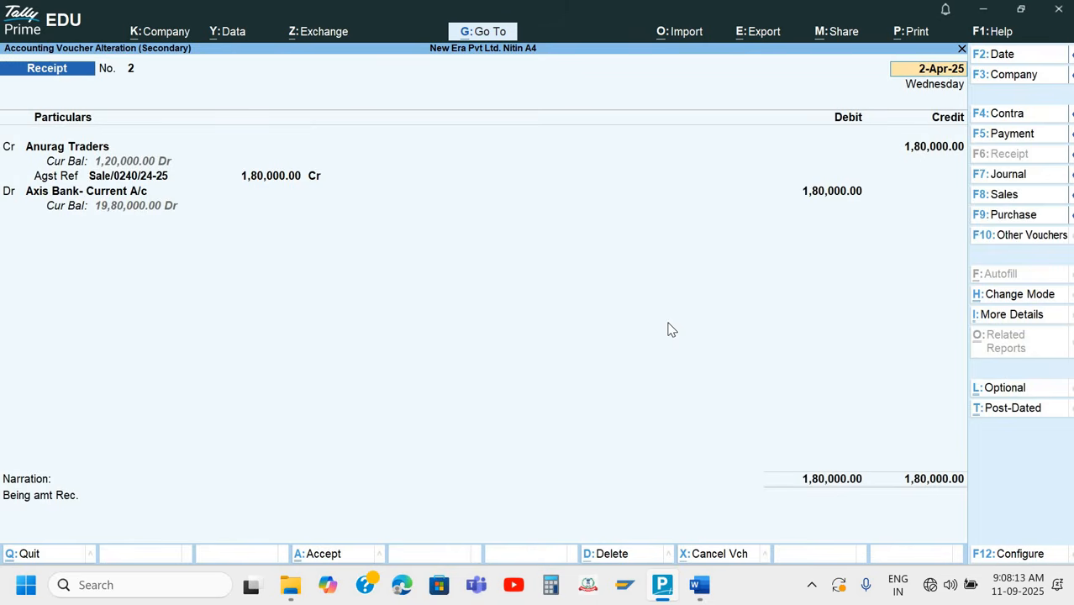
key("Return")
key("Return")
key("Return")
Go through the receipt's Axis Bank allocation details, accept the voucher again and leave the Day Book
key("Return")
key("Return")
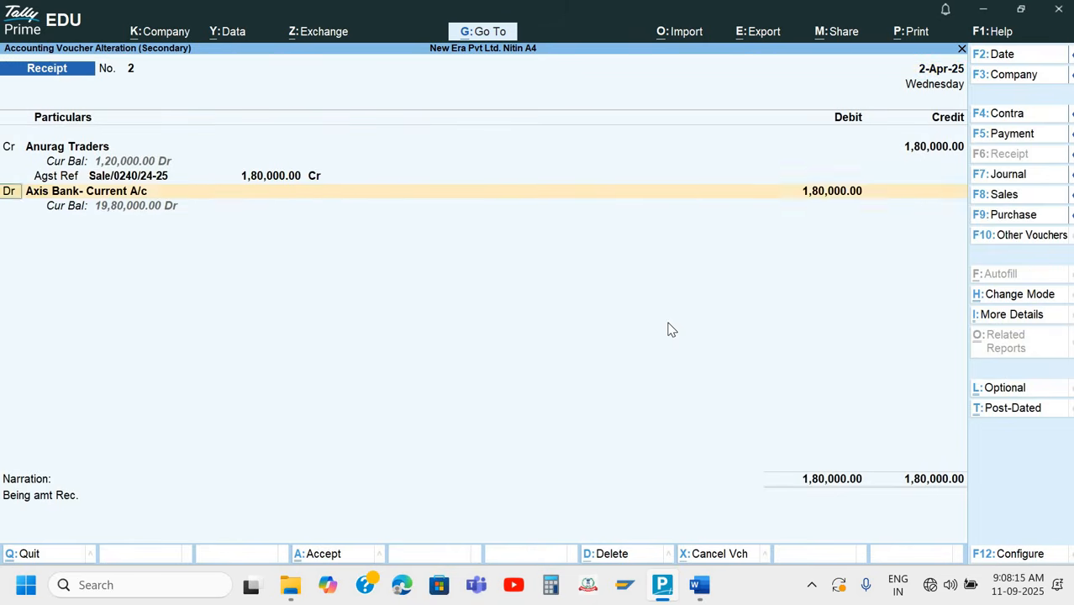
key("Return")
key("Return")
key("Return")
key("Return")
key("Return")
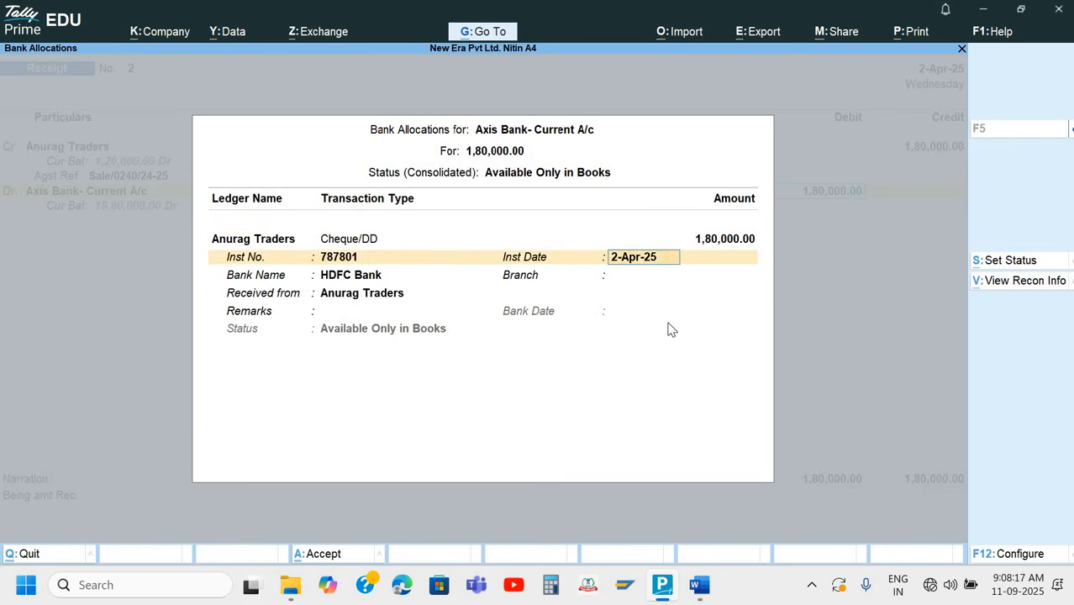
key("Return")
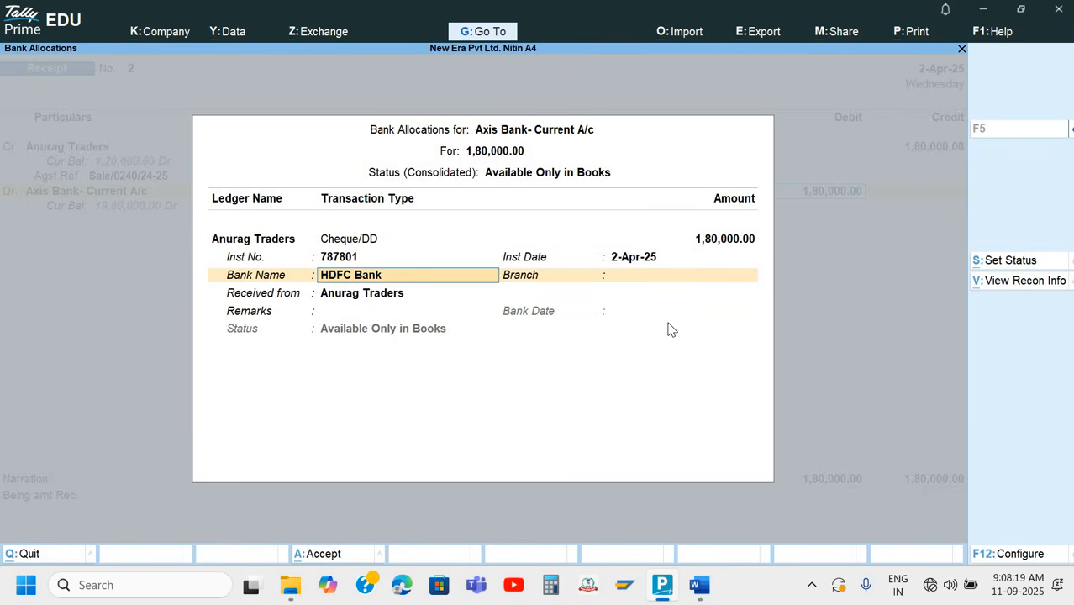
key("Return")
key("Return")
key("Return")
key("Return")
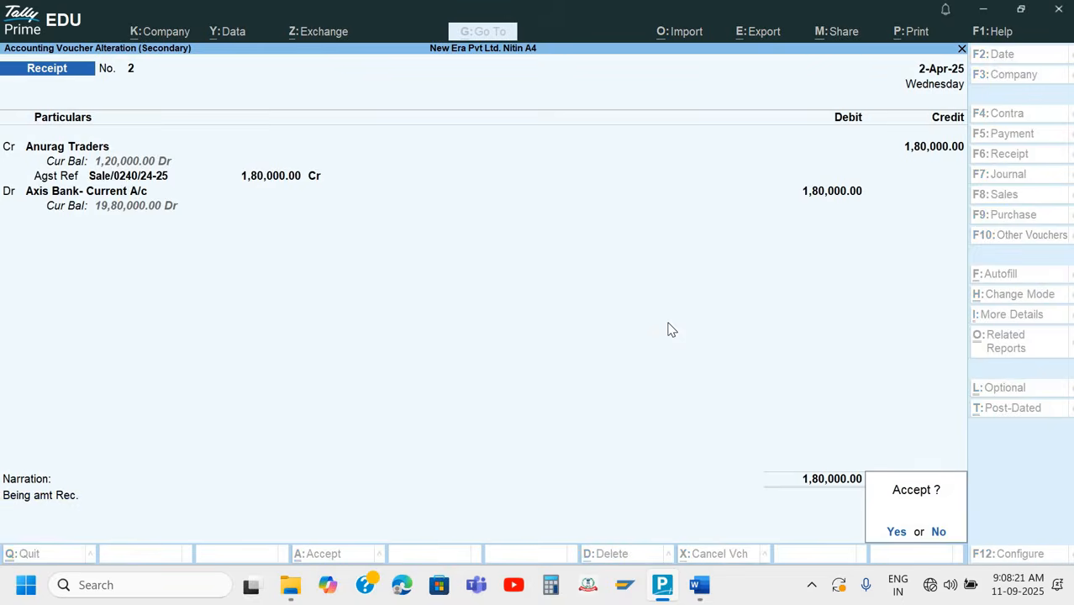
key("Return")
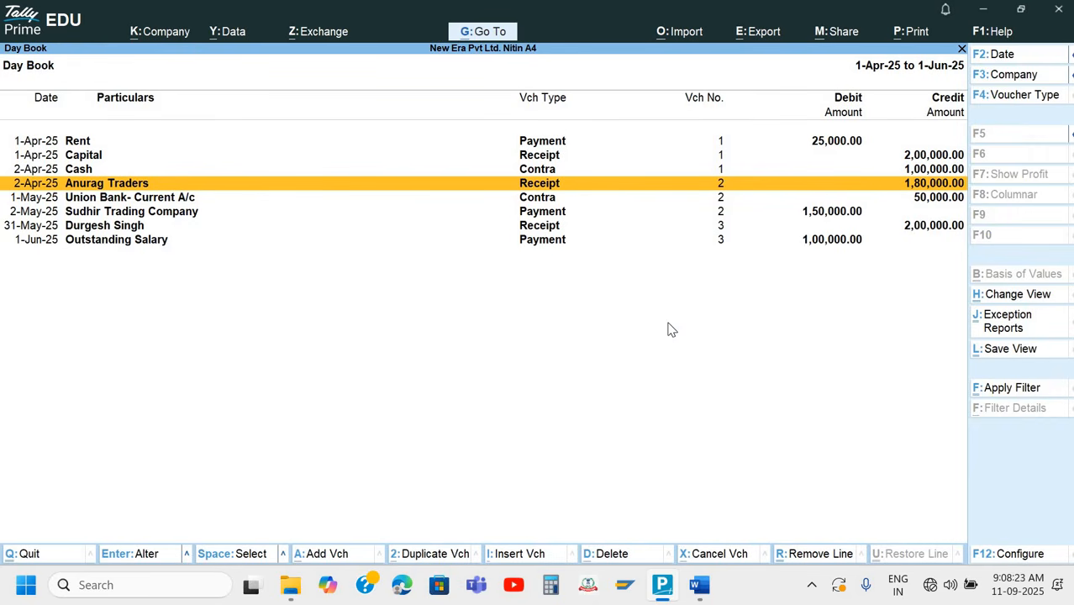
key("Escape")
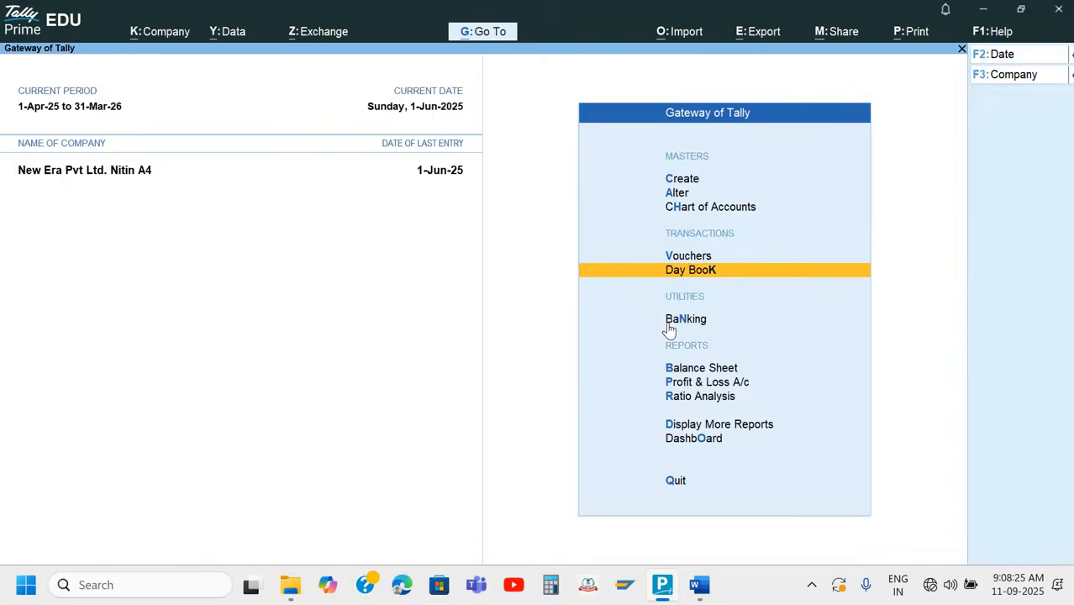
Open the Statistics report among the statements of accounts, examine its voucher and account types, and return to the Gateway of Tally
key("Down")
key("Down")
key("Down")
key("Down")
key("Down")
key("Down")
key("Down")
key("Down")
key("Down")
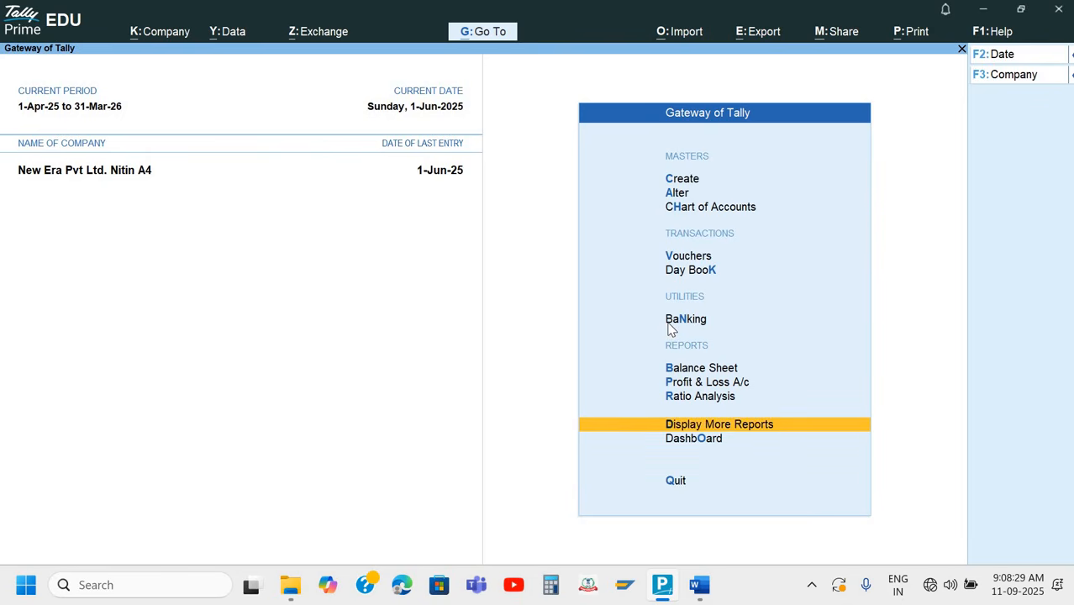
key("Return")
key("Down")
key("Down")
key("Down")
key("Down")
key("Down")
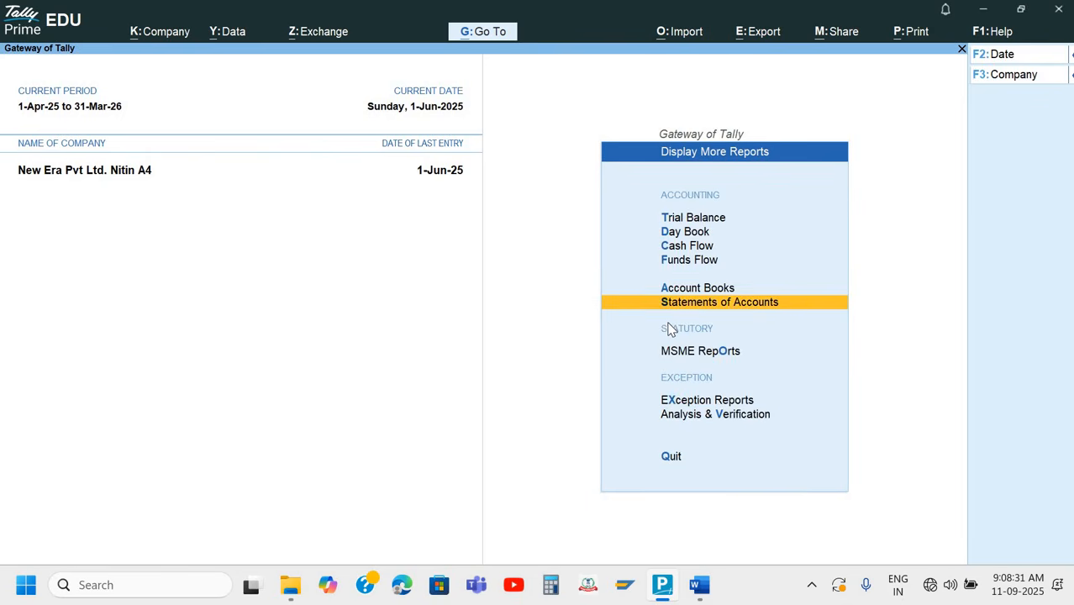
key("Return")
key("Down")
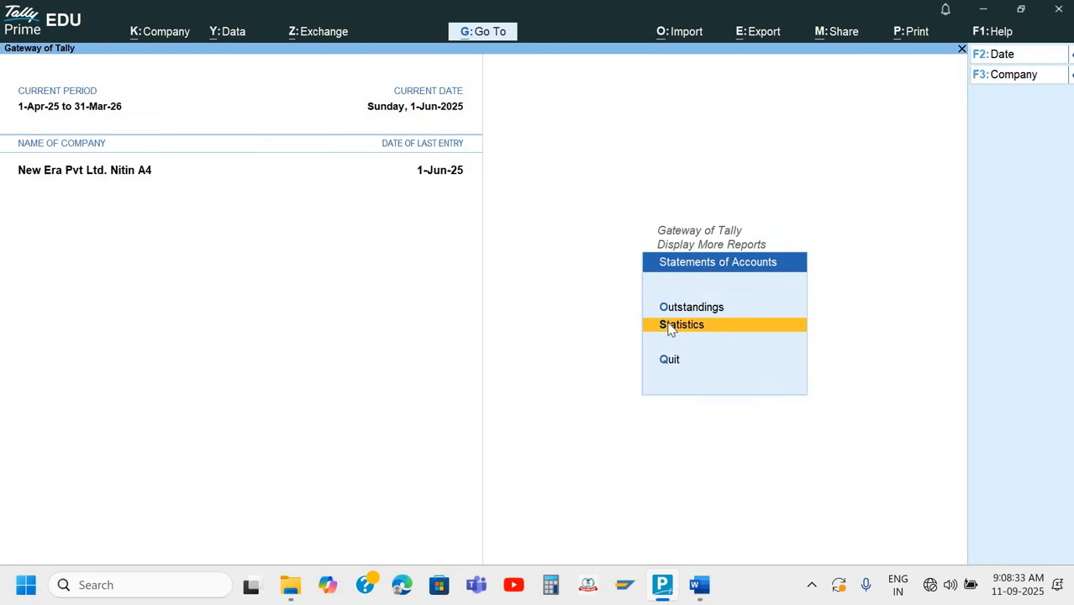
key("Return")
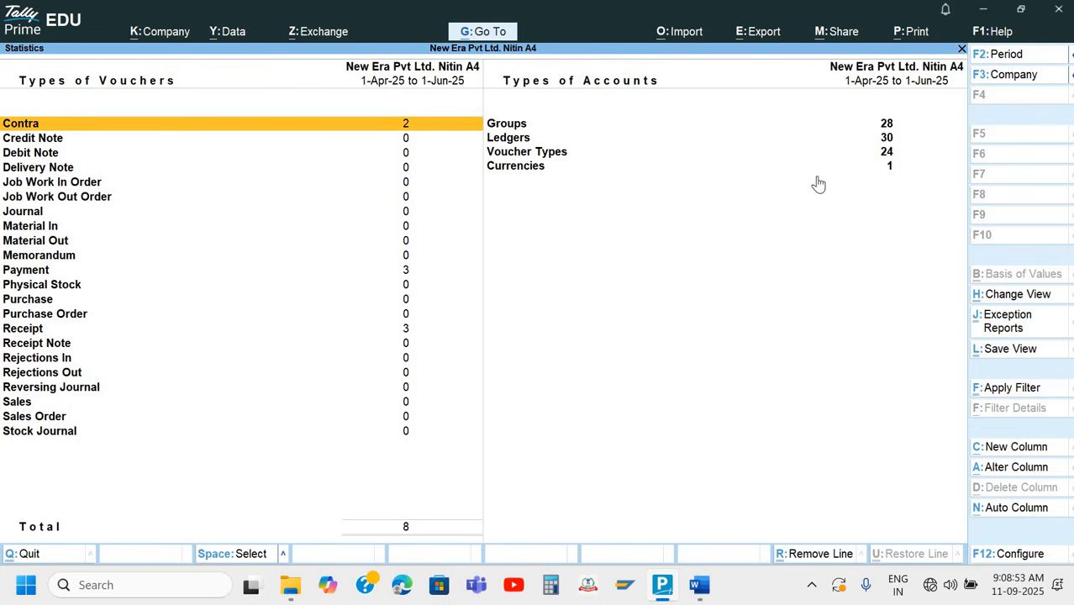
key("Escape")
key("Escape")
key("Escape")
key("Escape")
key("Escape")
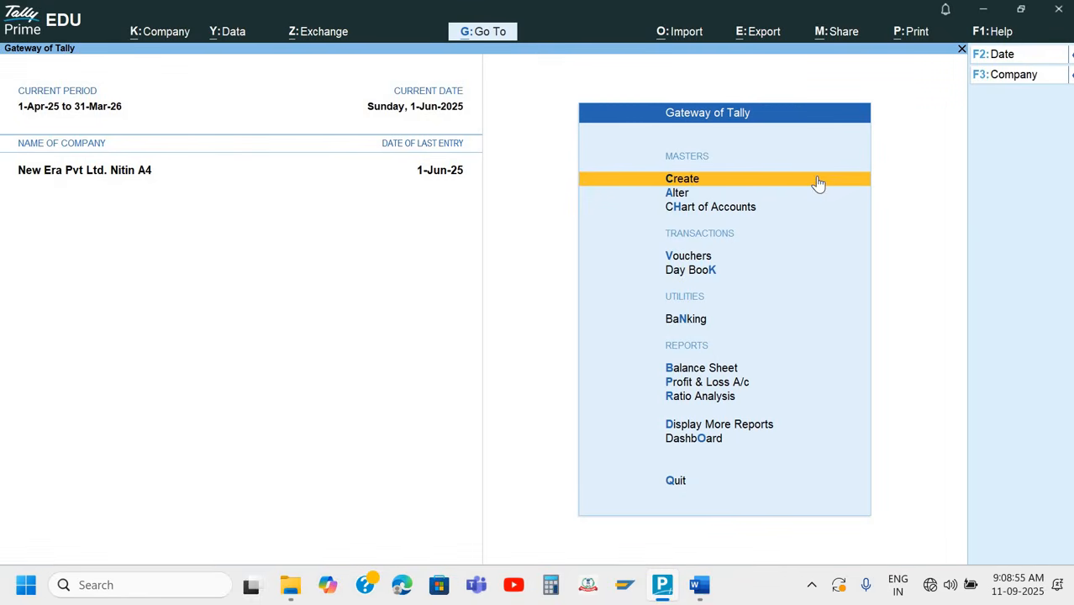